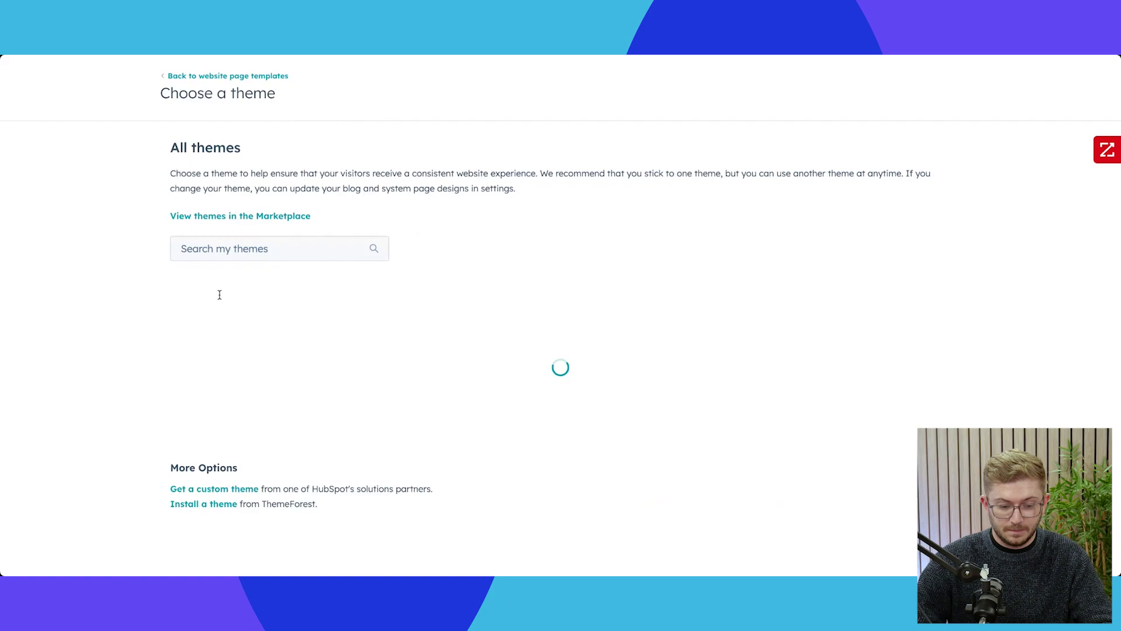
Set Blend Theme as the active theme and view its page templates.
scroll(122, 314, down, 2)
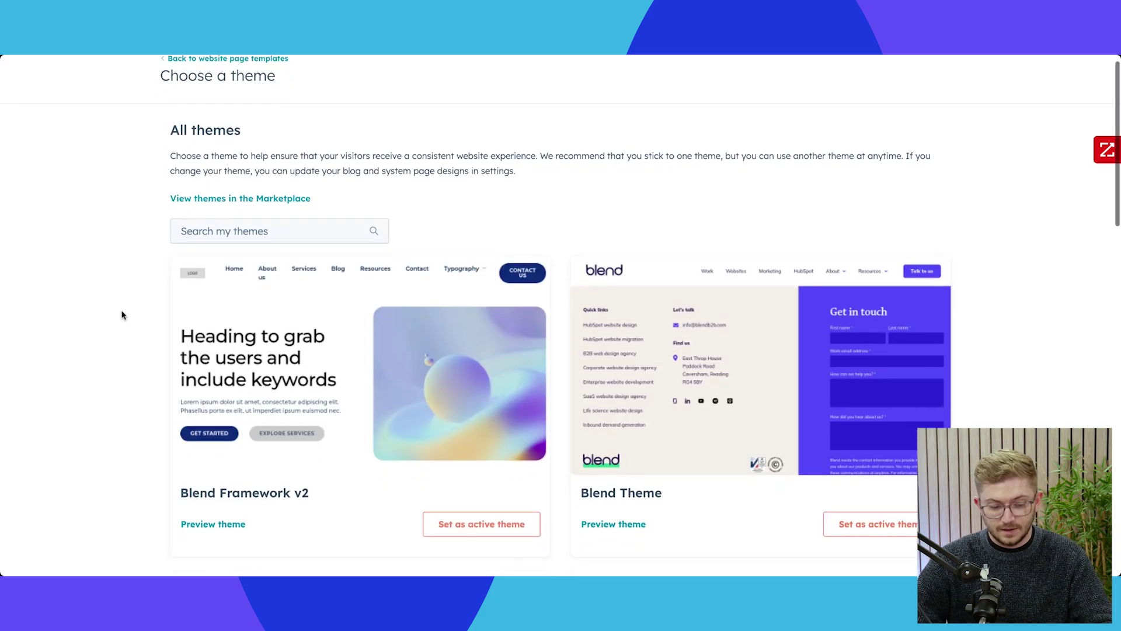
scroll(640, 304, down, 7)
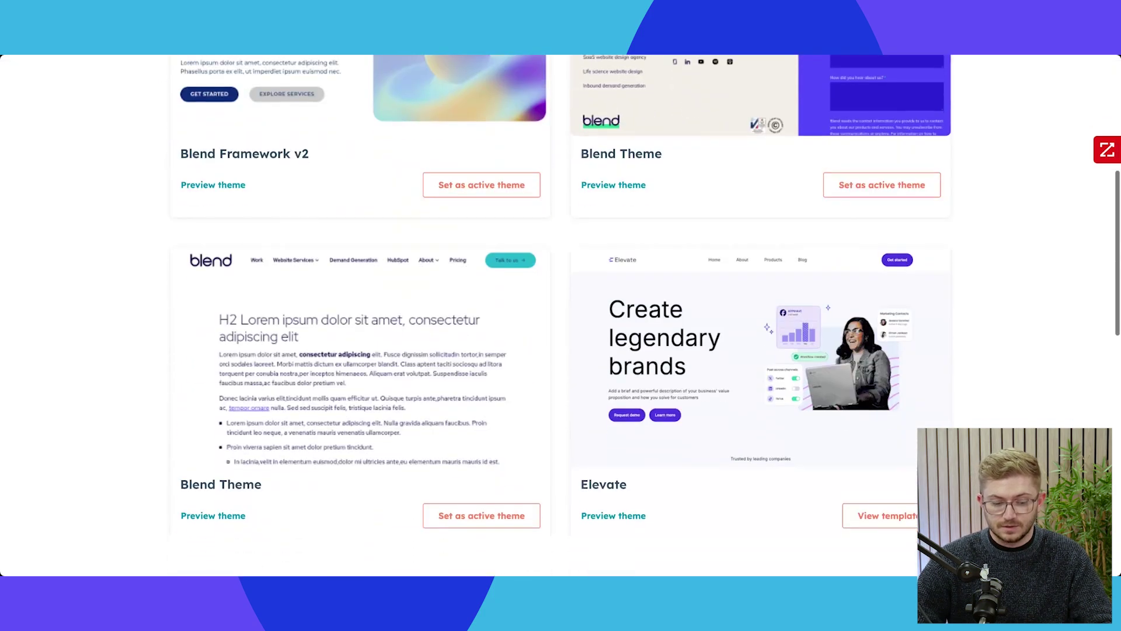
scroll(419, 394, up, 1)
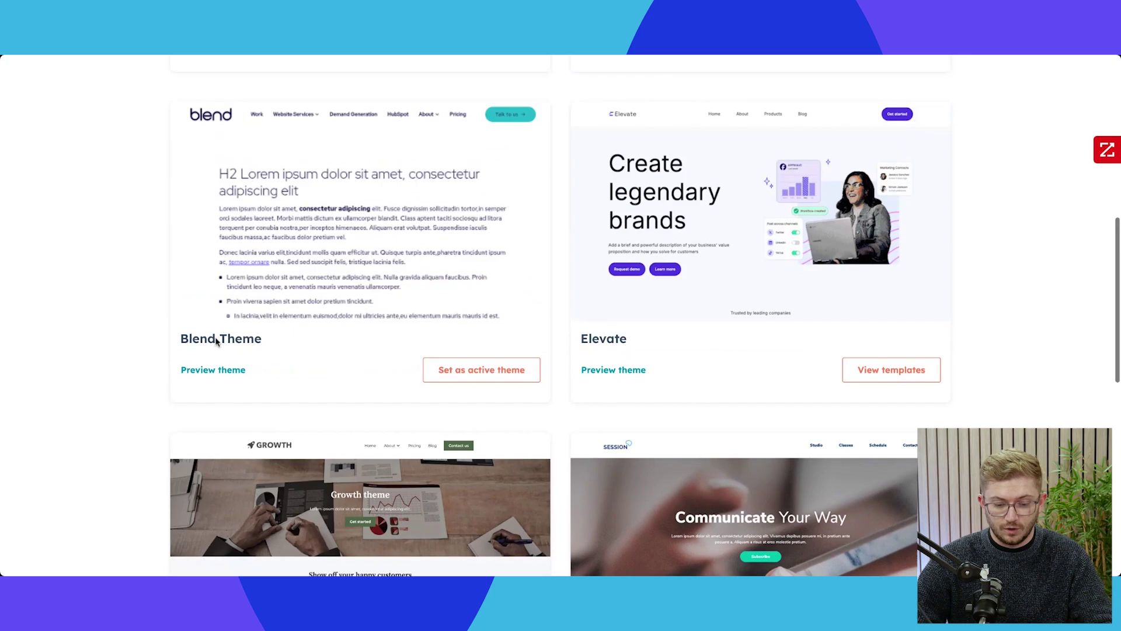
scroll(341, 264, down, 10)
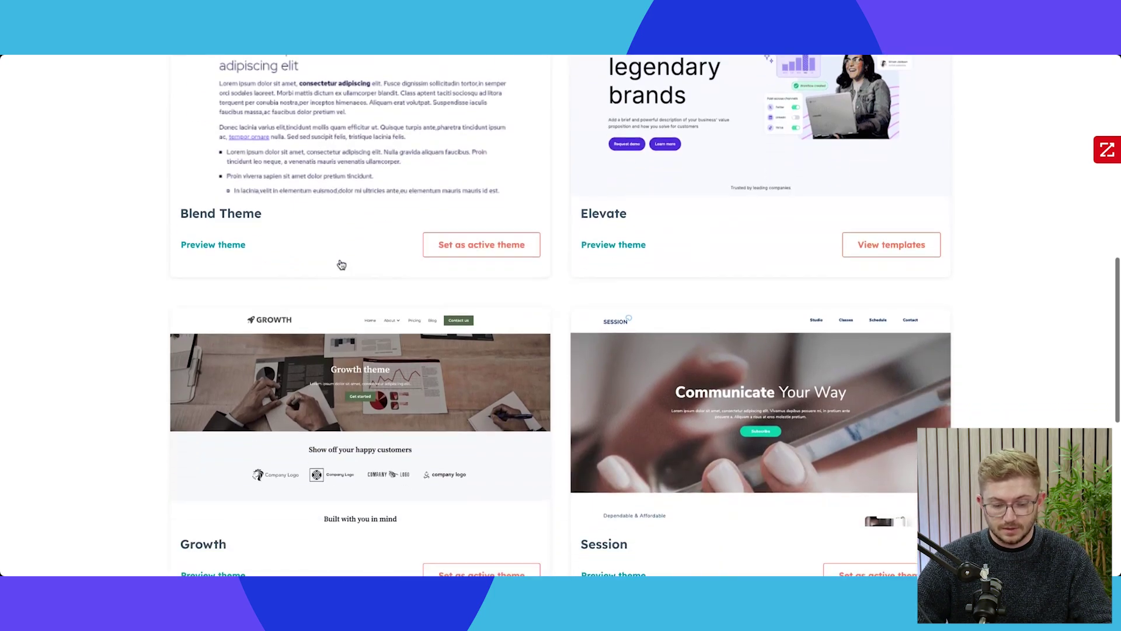
scroll(342, 264, up, 9)
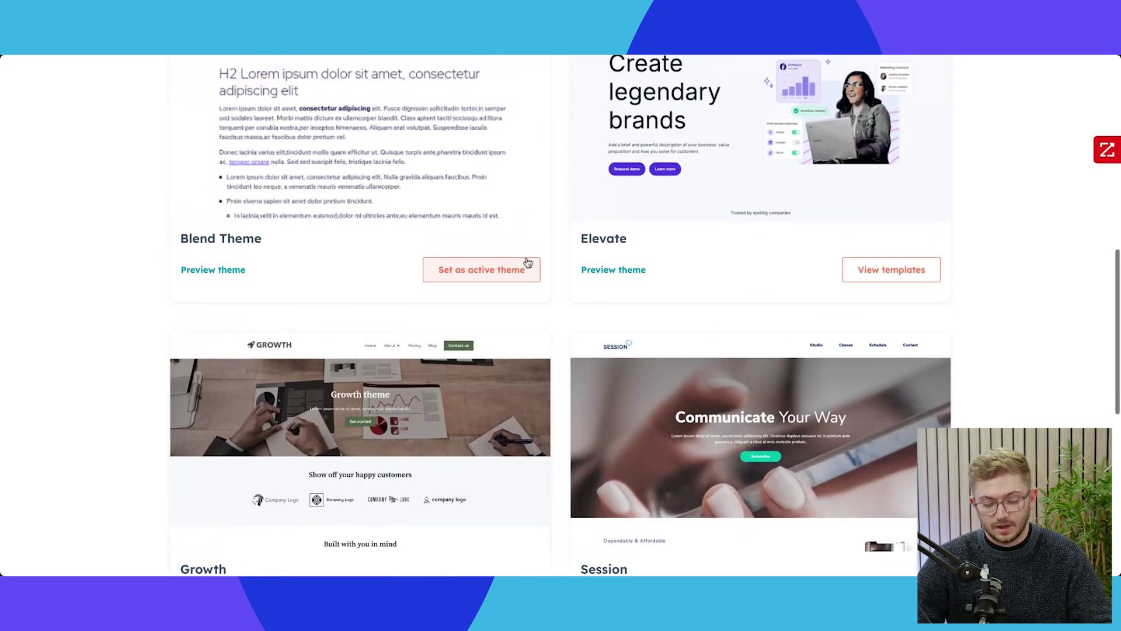
click(489, 280)
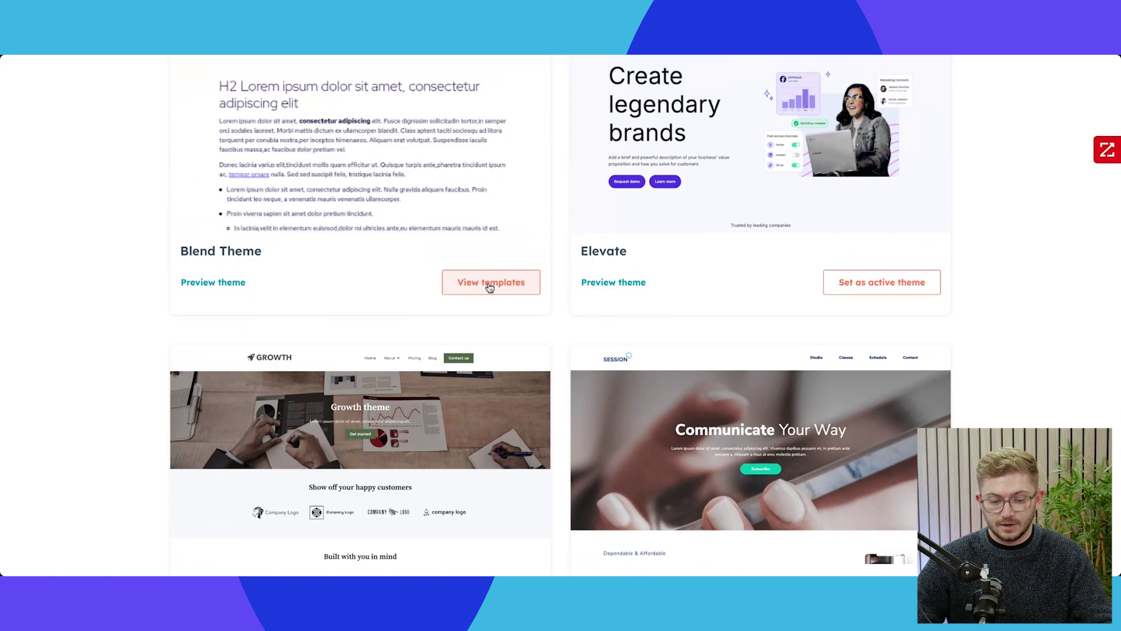
click(489, 283)
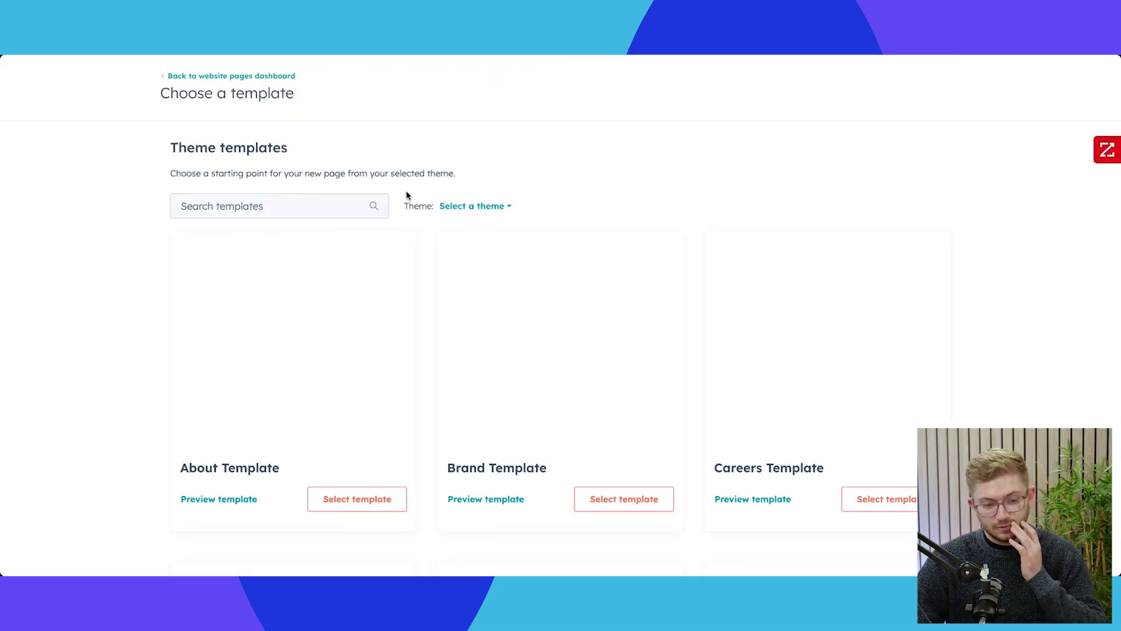
Browse the Blend templates and select the Flexible Template for the new page.
scroll(295, 330, down, 1)
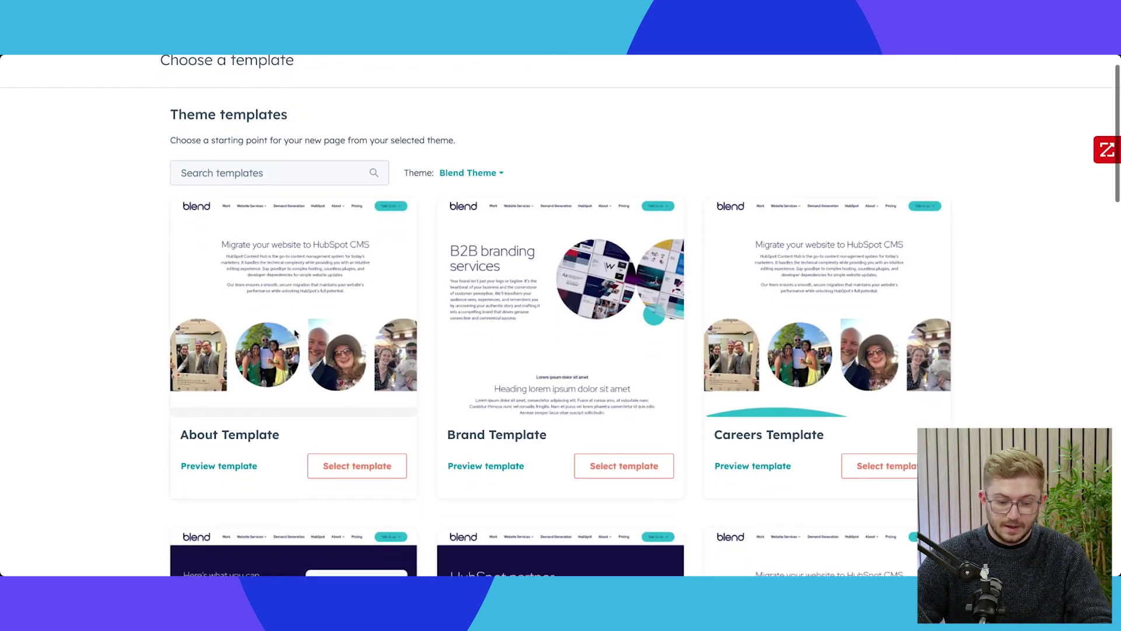
scroll(295, 332, down, 7)
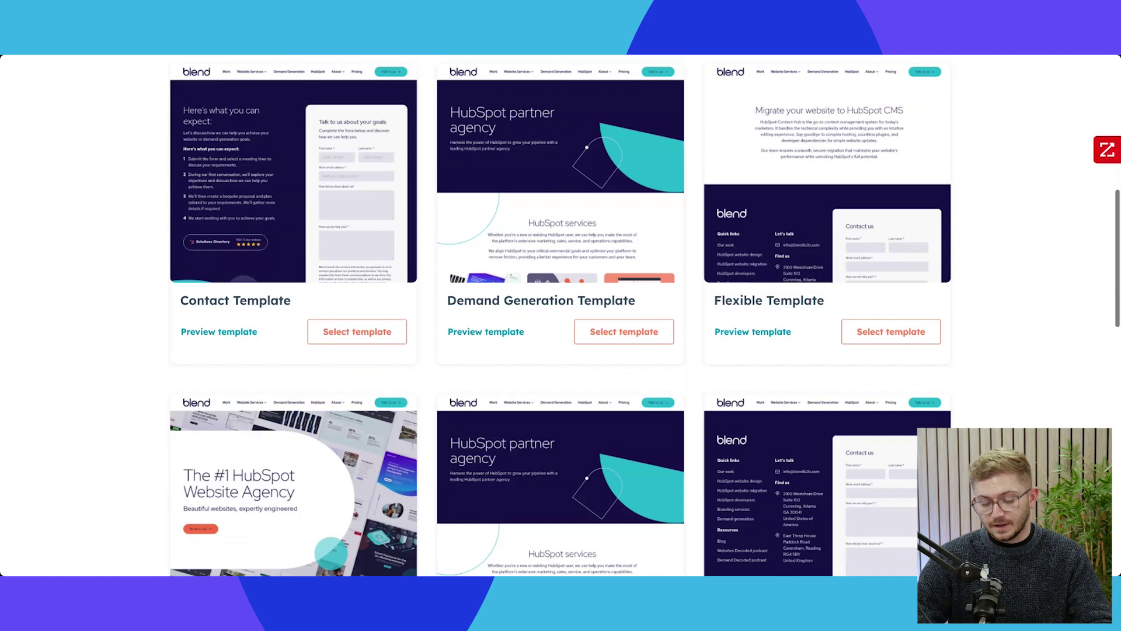
scroll(319, 235, up, 8)
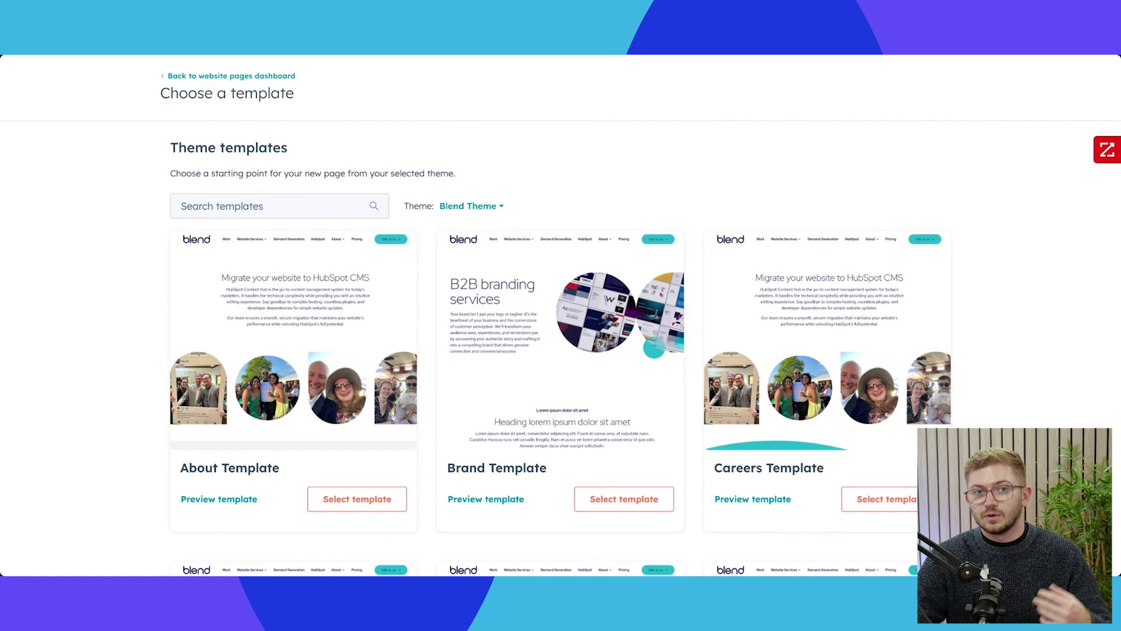
scroll(555, 318, down, 1)
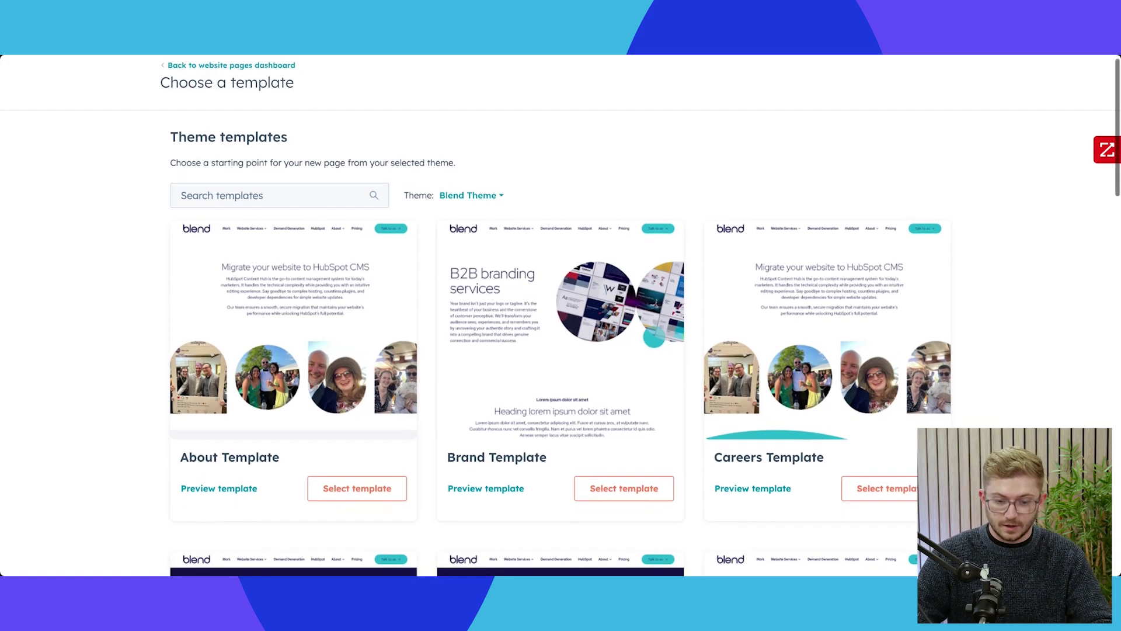
scroll(554, 318, up, 1)
scroll(555, 318, down, 1)
scroll(555, 318, up, 1)
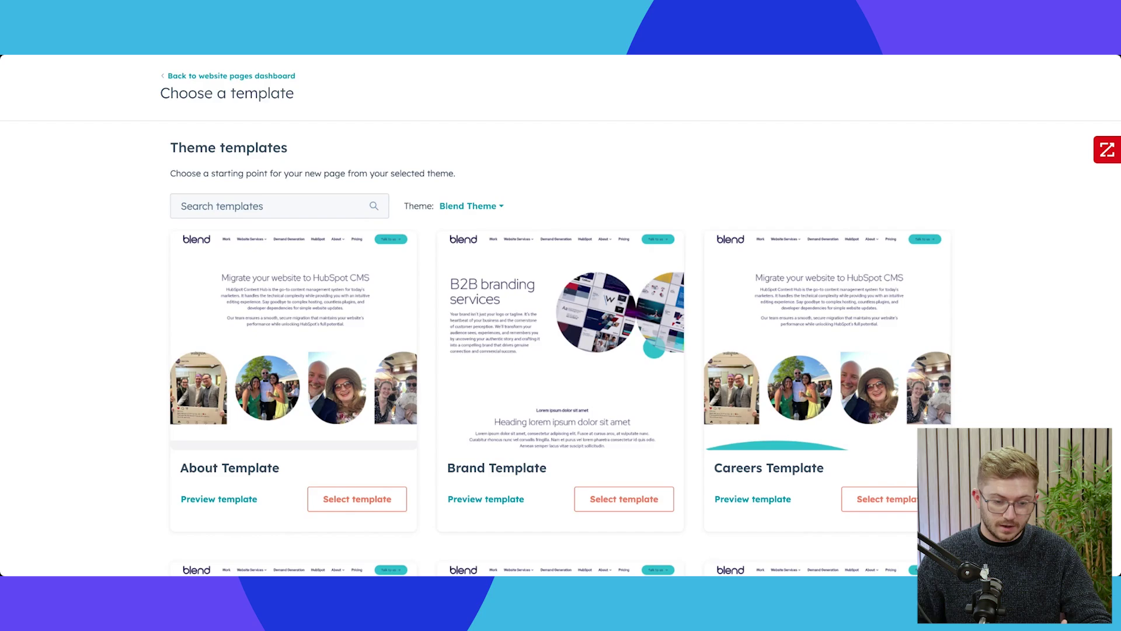
scroll(83, 160, down, 4)
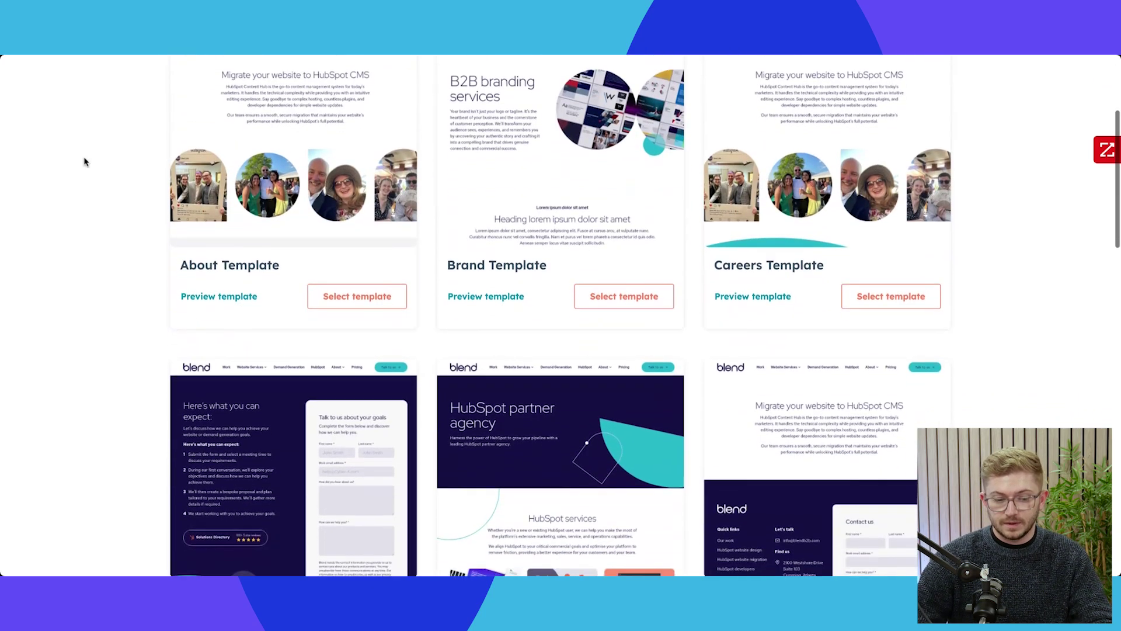
scroll(82, 228, down, 8)
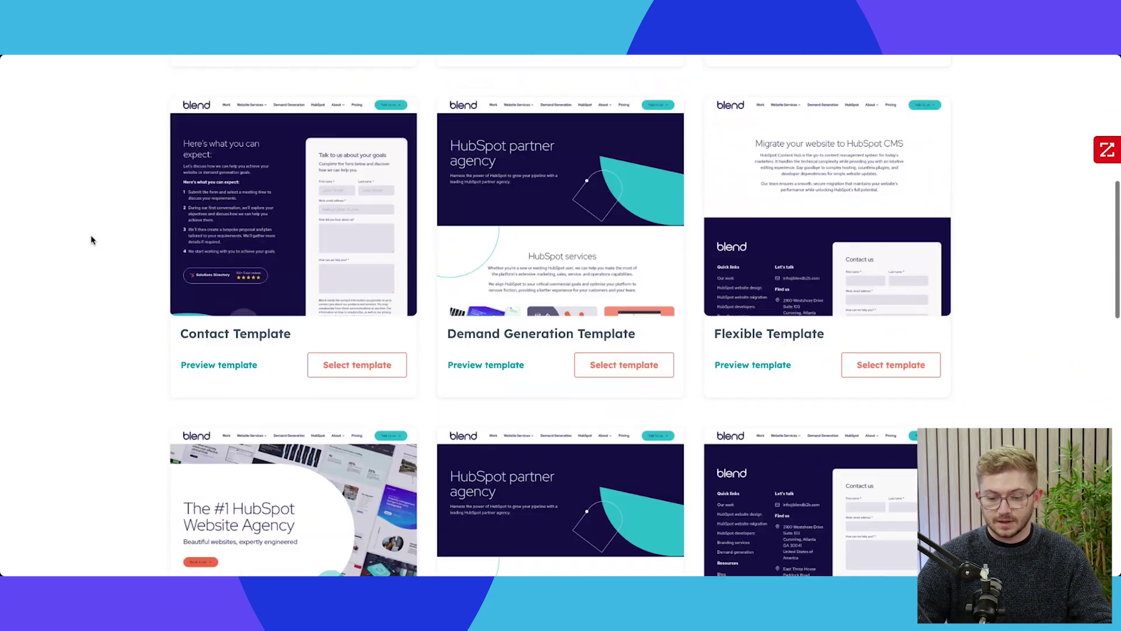
scroll(90, 240, up, 2)
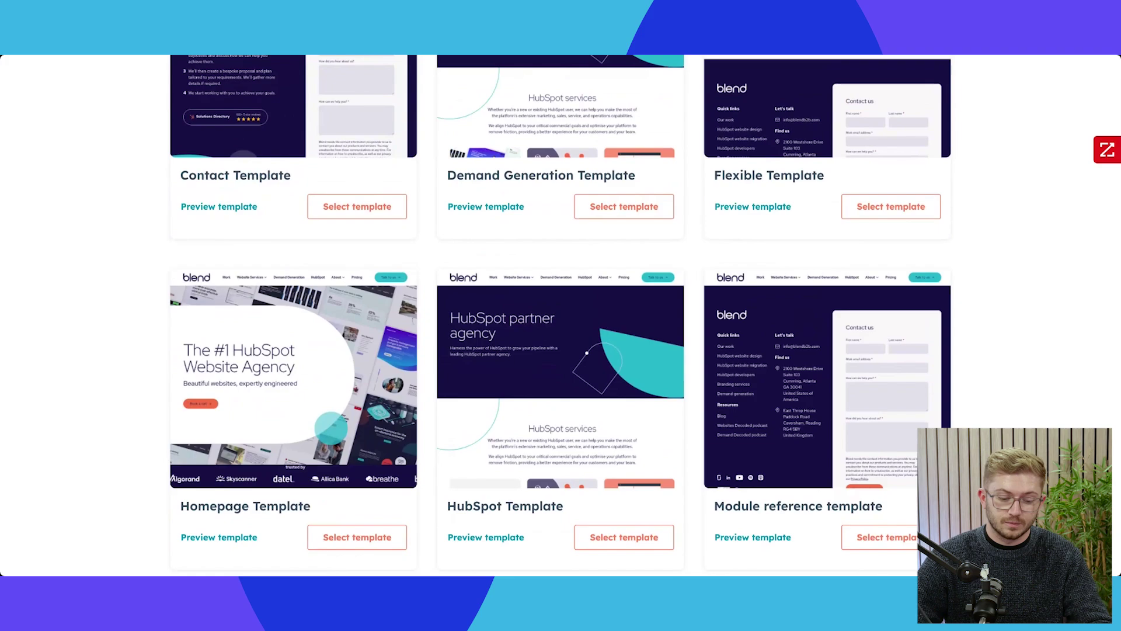
scroll(645, 313, down, 1)
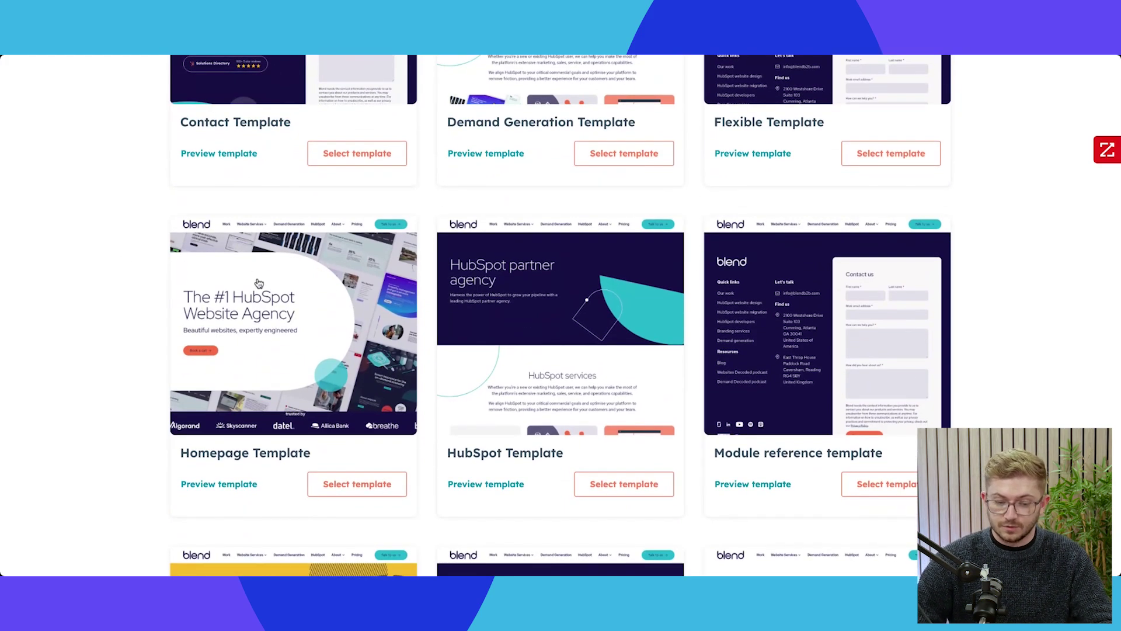
scroll(280, 262, up, 3)
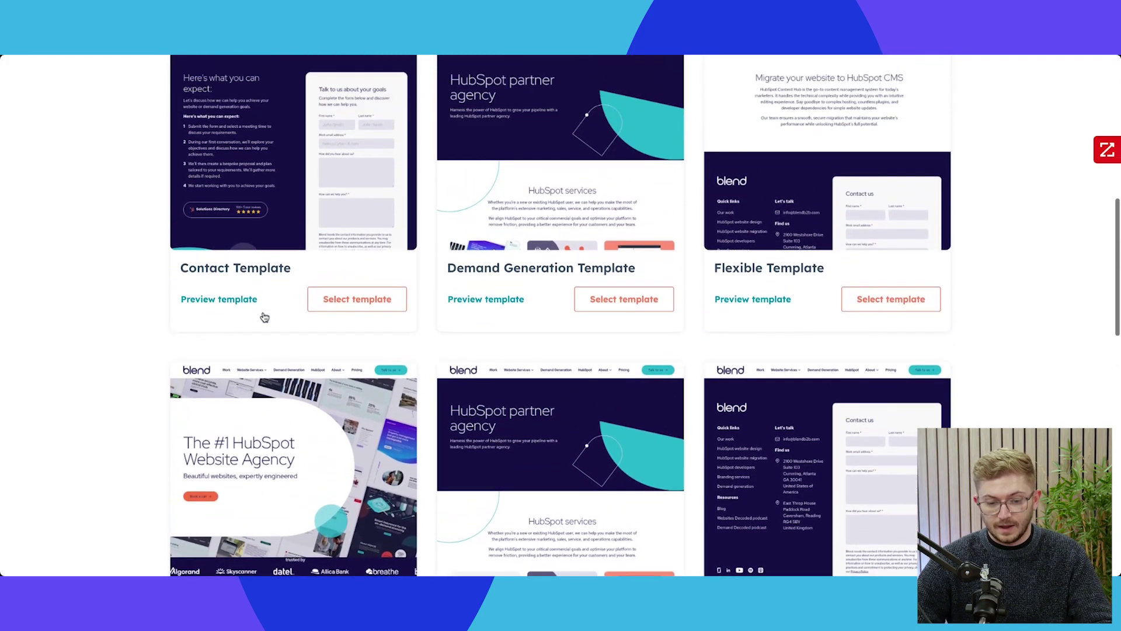
scroll(623, 157, up, 1)
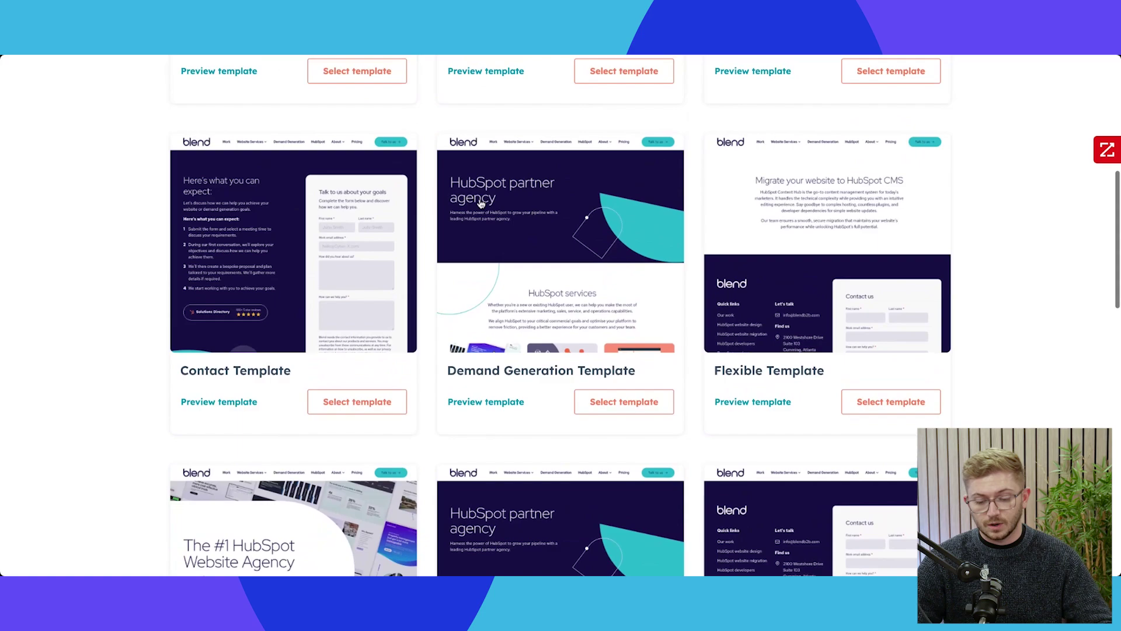
scroll(878, 215, up, 1)
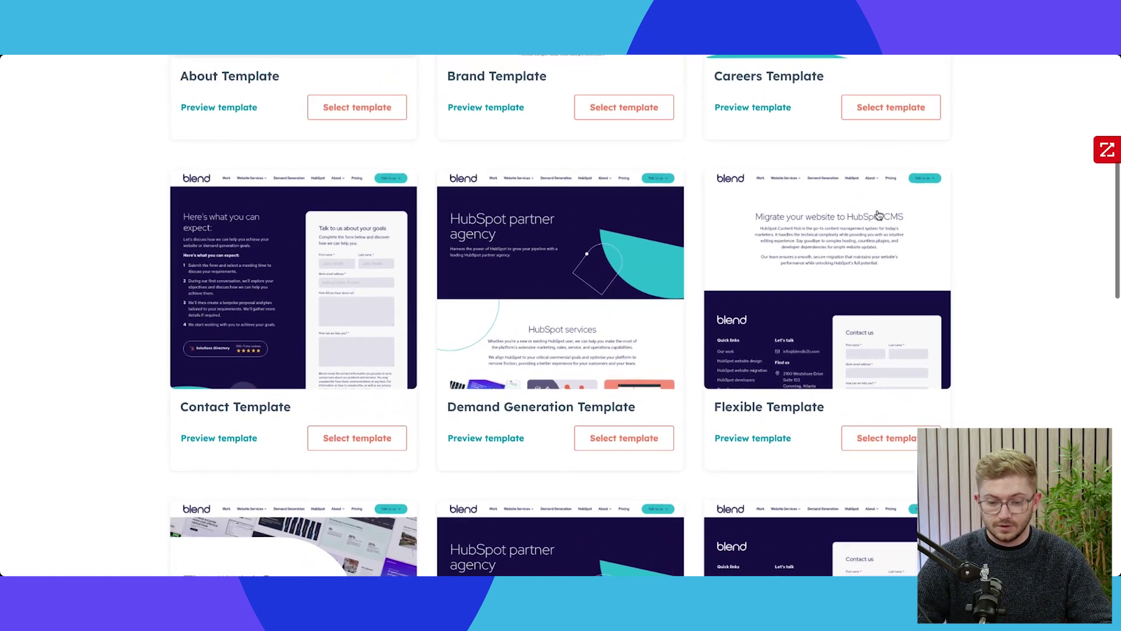
click(903, 431)
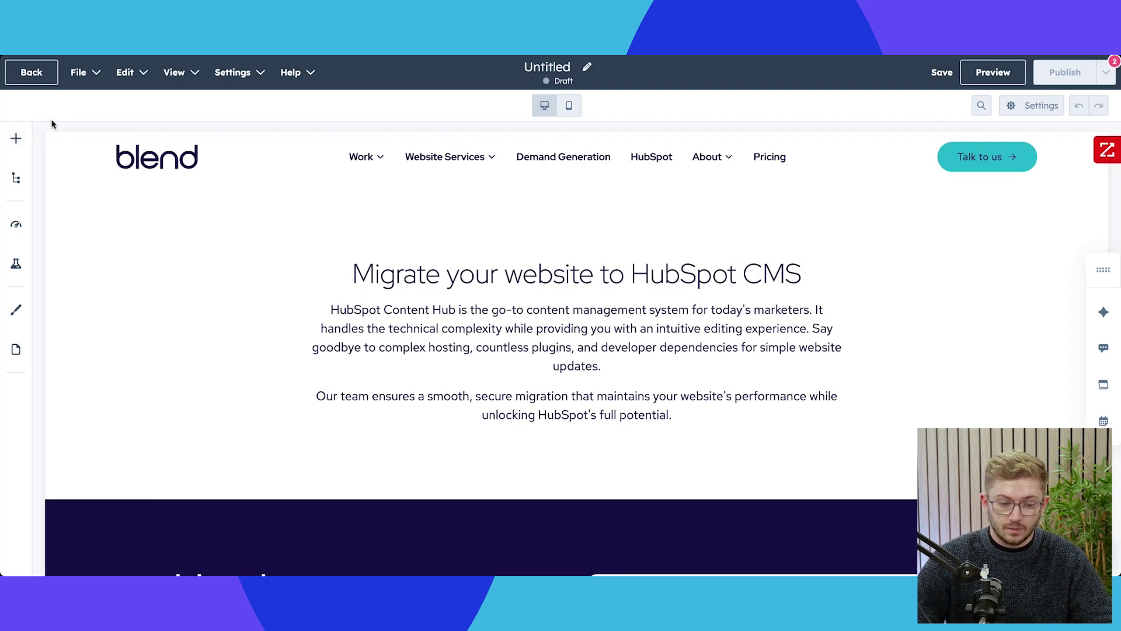
Open the Add modules library from the left sidebar.
click(16, 141)
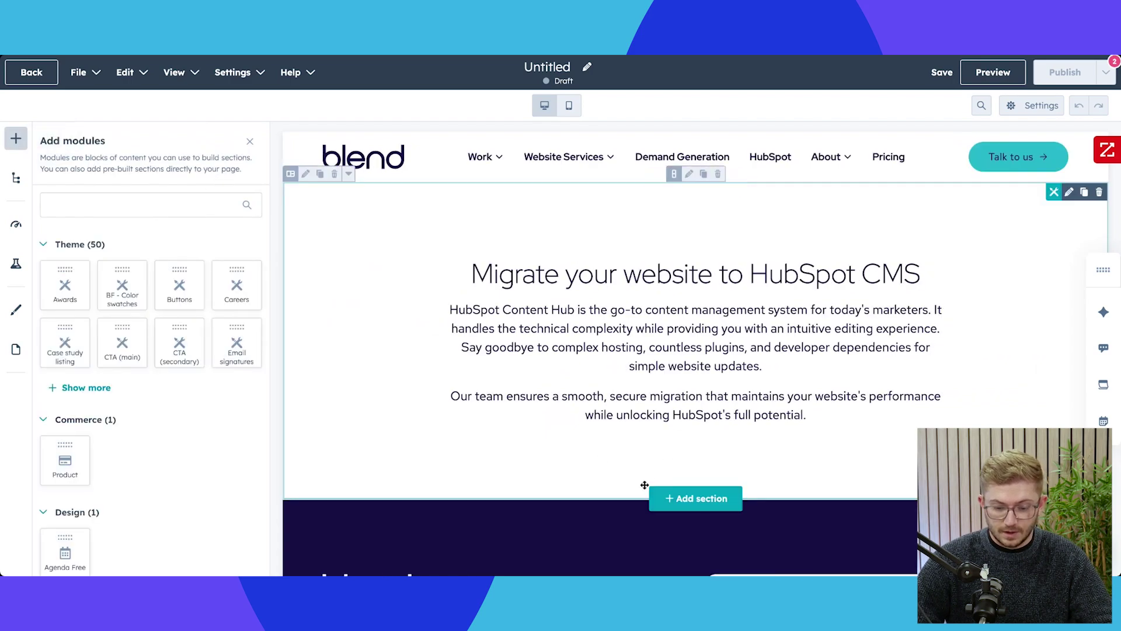
Insert the Slim hero section from the Add a section gallery.
click(671, 499)
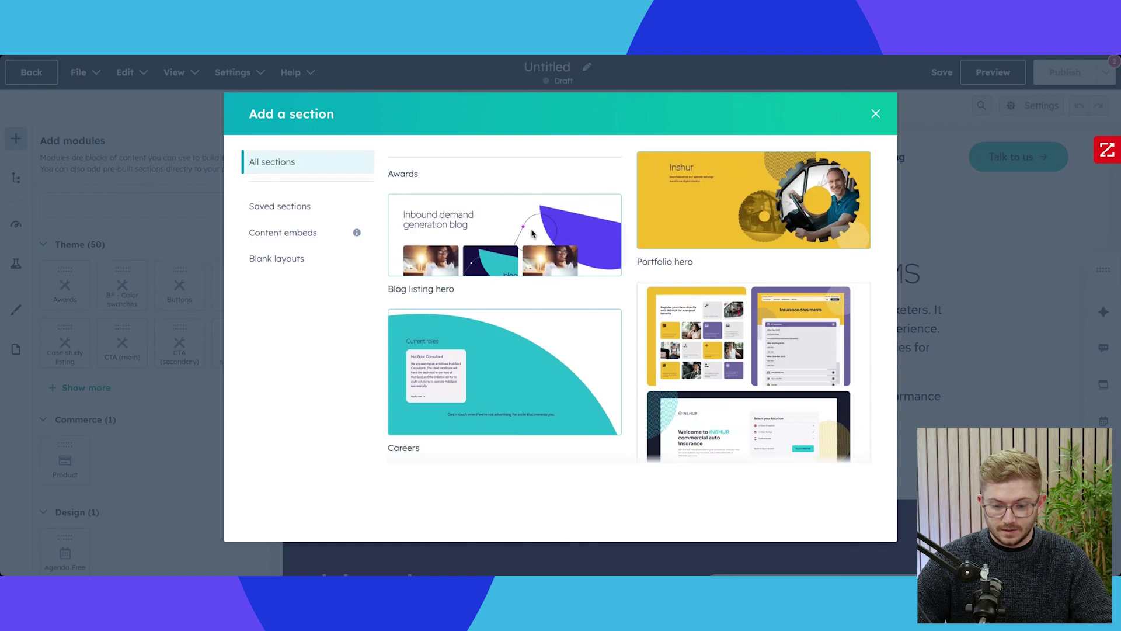
scroll(521, 266, down, 5)
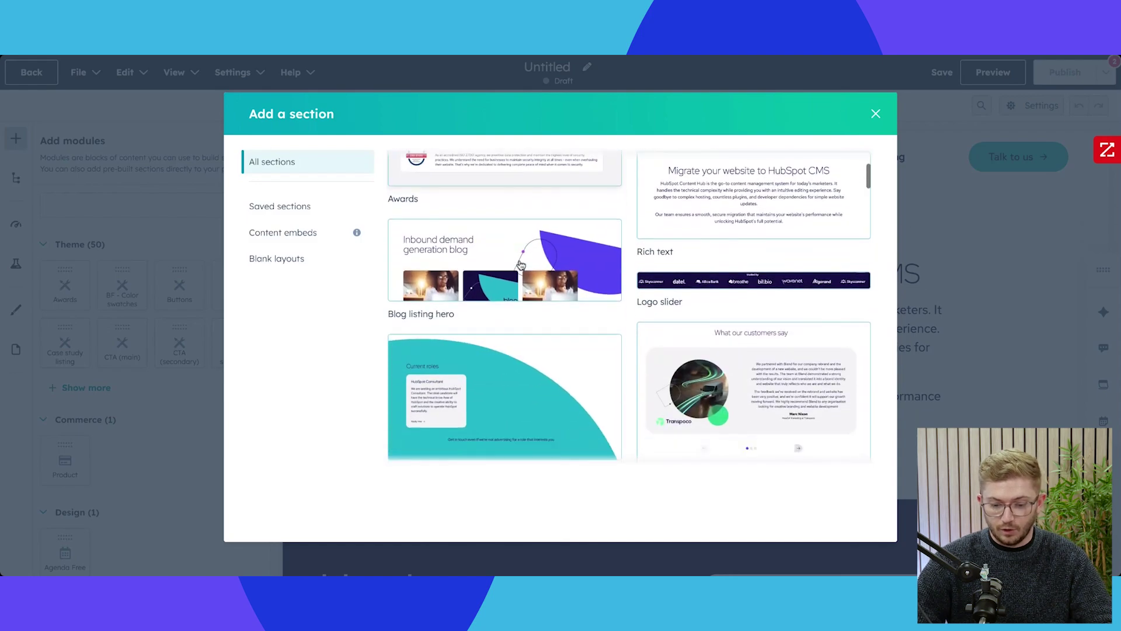
scroll(541, 257, down, 5)
scroll(541, 257, up, 2)
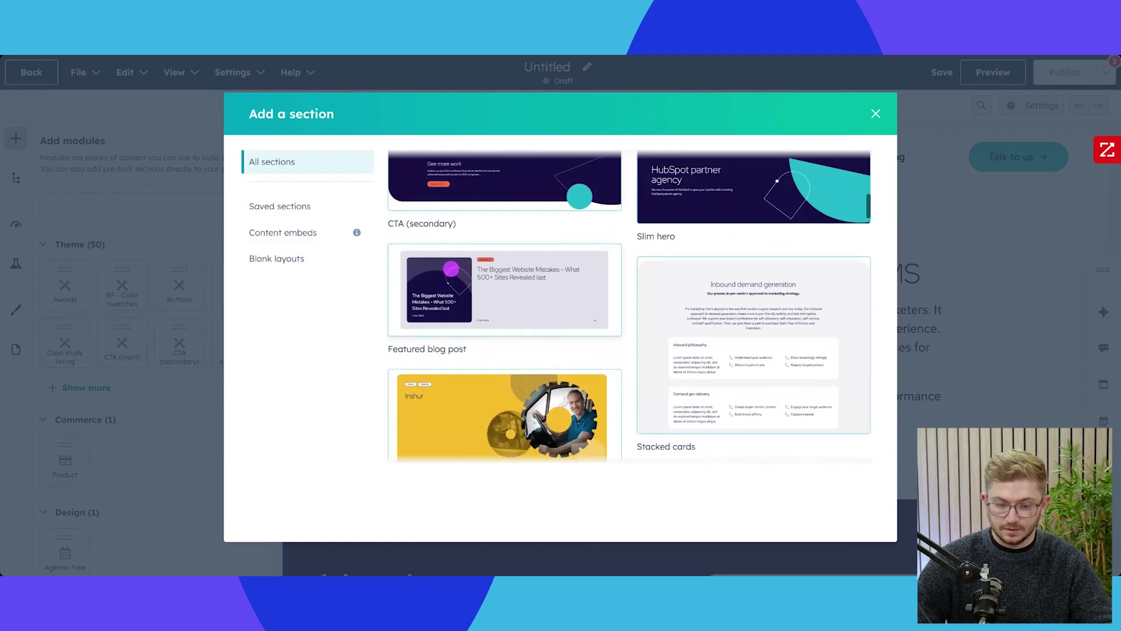
scroll(690, 222, up, 2)
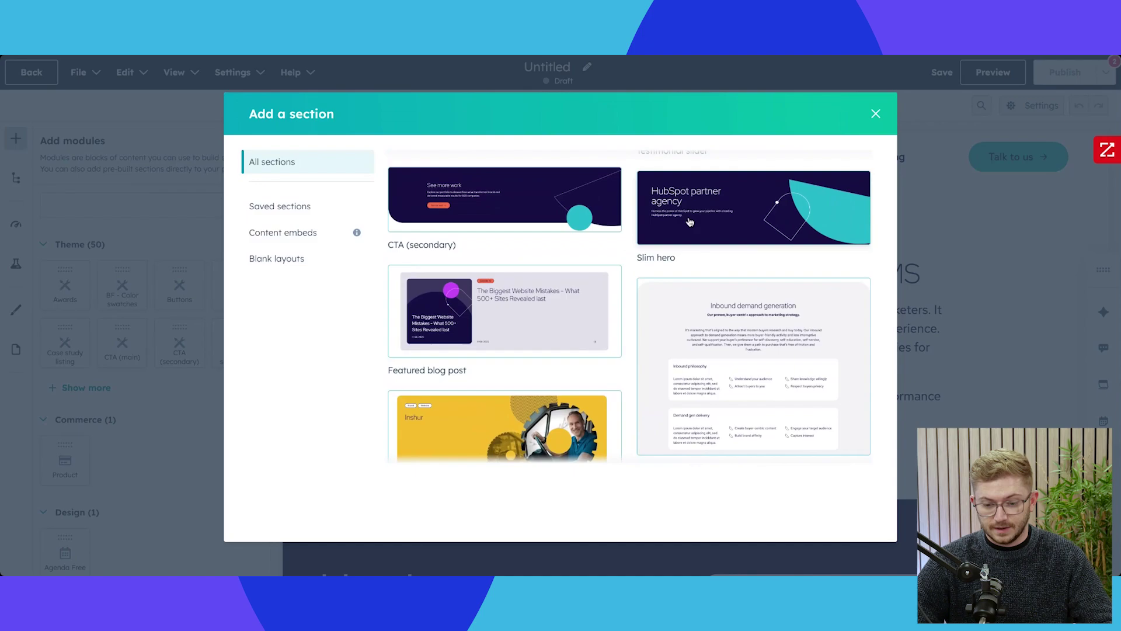
scroll(769, 251, up, 5)
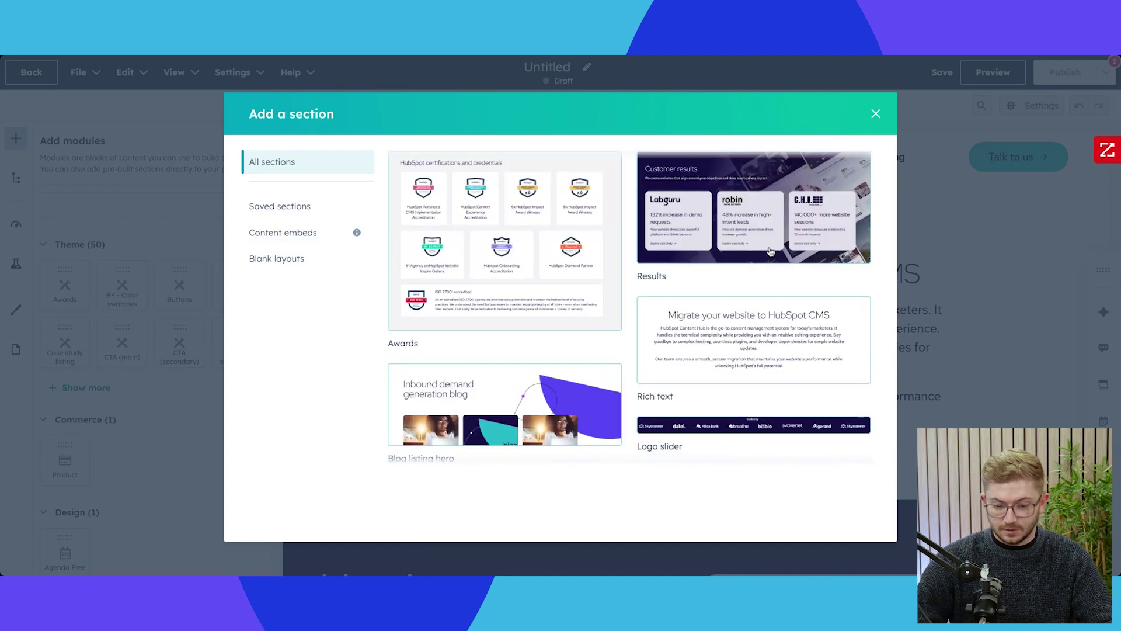
click(769, 251)
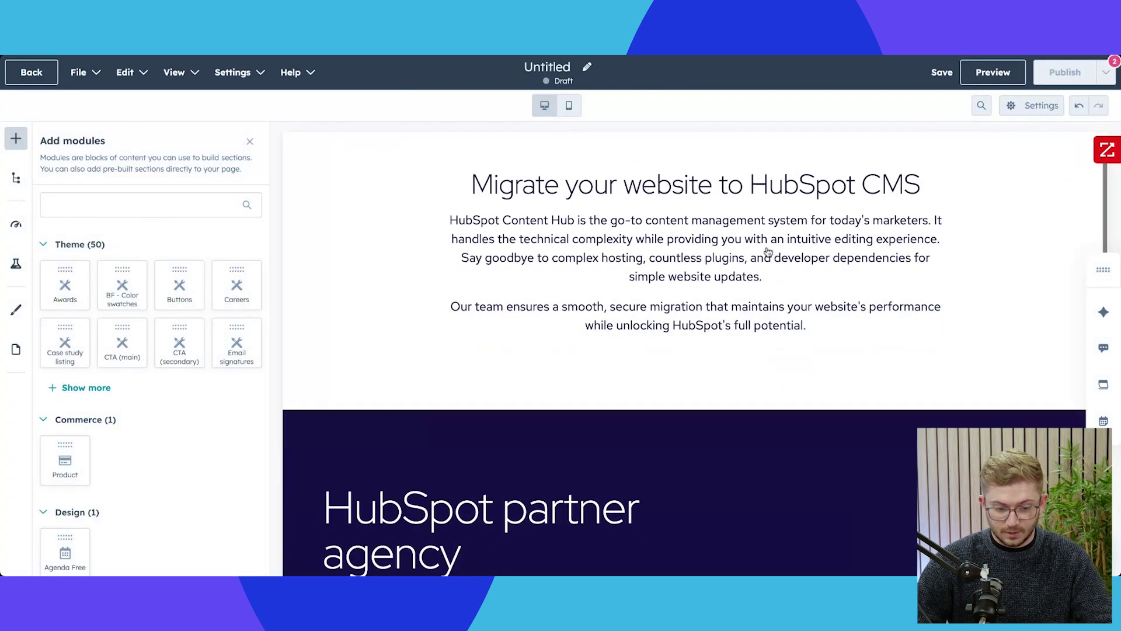
Move the hero above the Migrate section and open its Hero (slim) settings.
scroll(473, 245, down, 4)
scroll(473, 245, up, 3)
drag(290, 333, 261, 144)
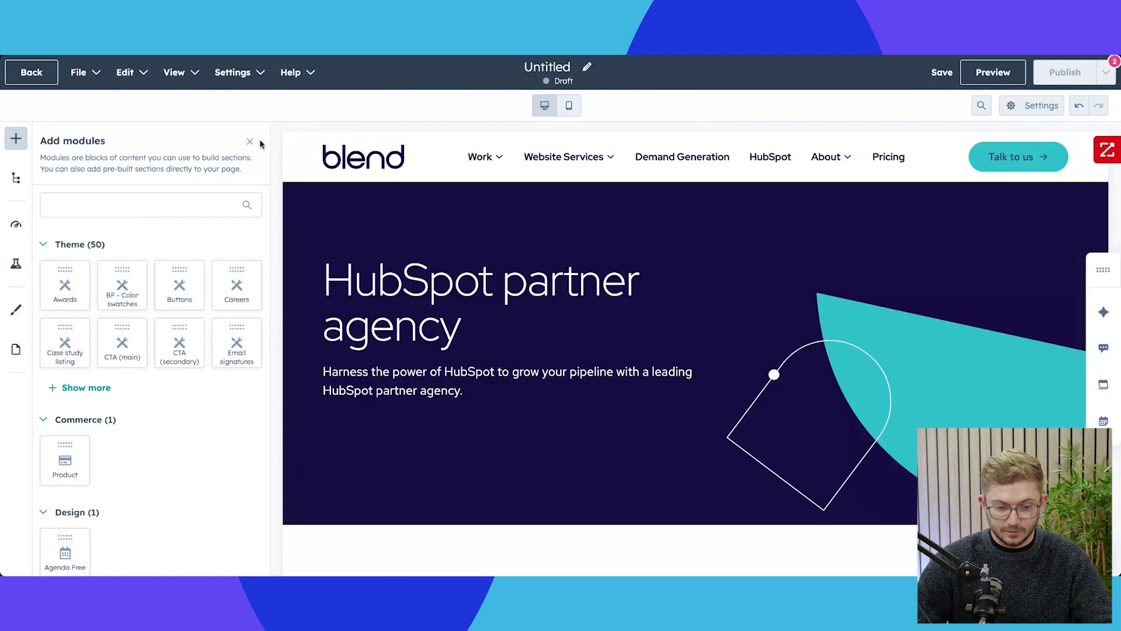
click(250, 141)
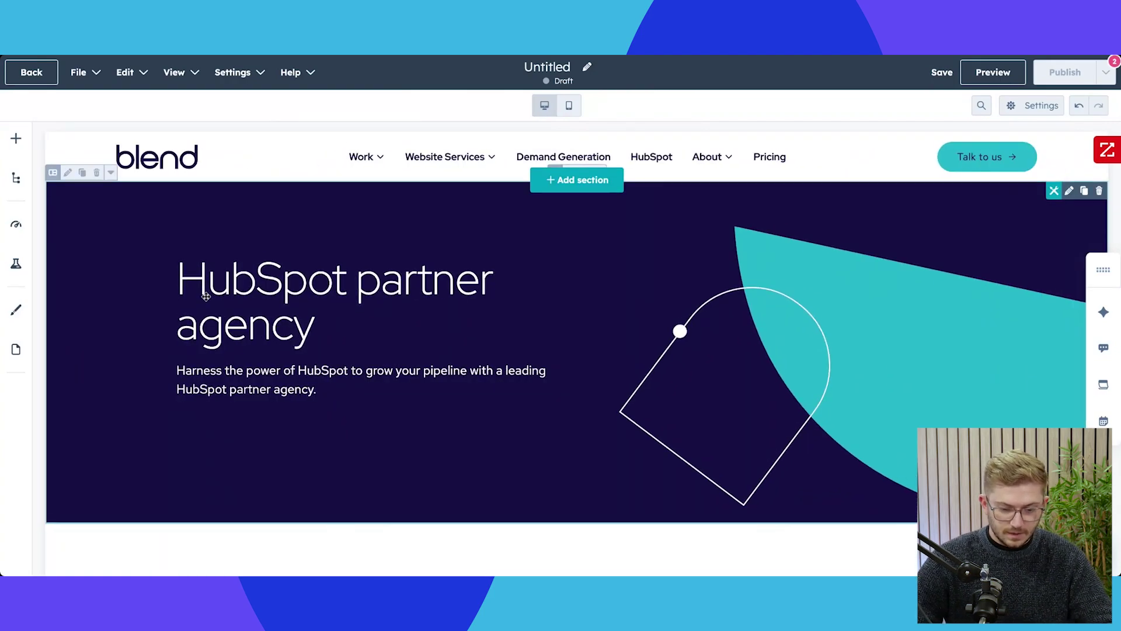
click(205, 295)
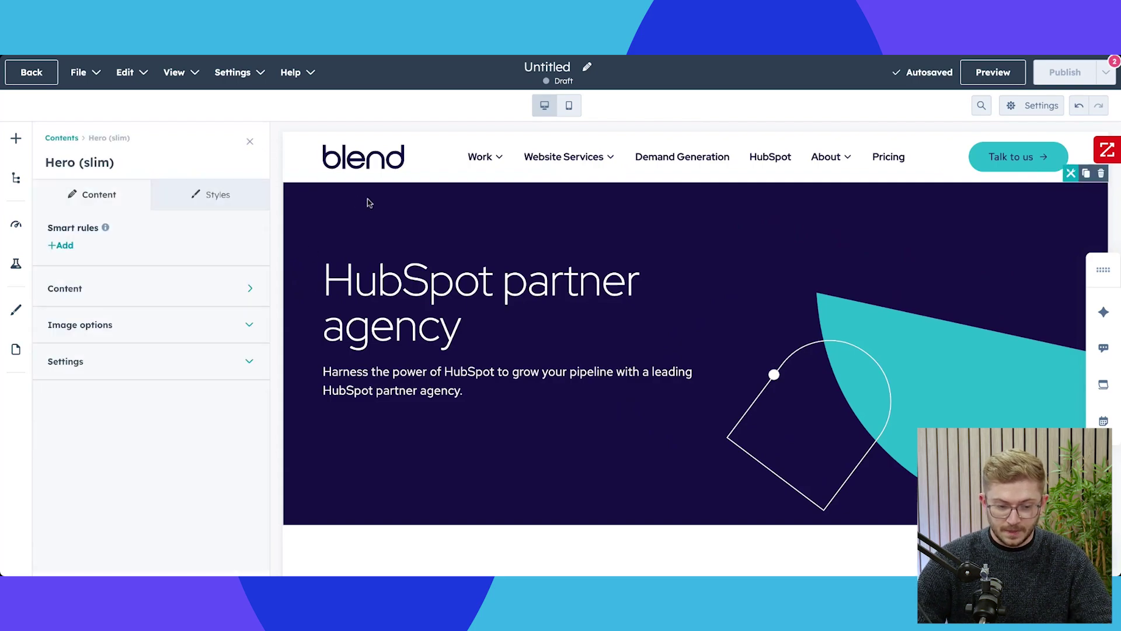
click(249, 143)
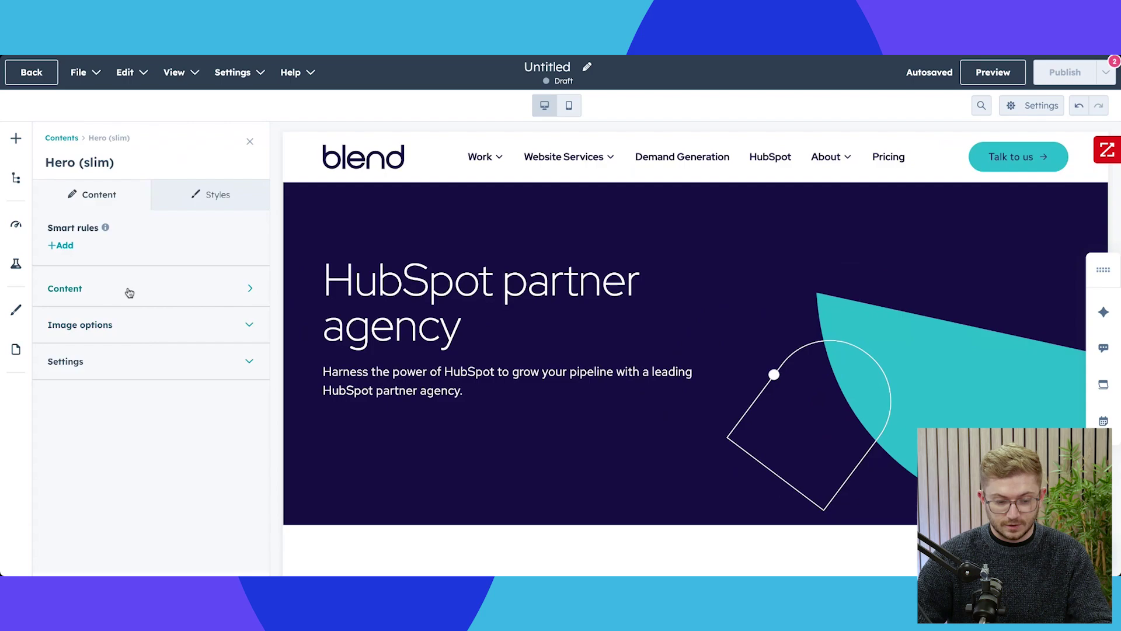
click(127, 292)
scroll(137, 380, down, 2)
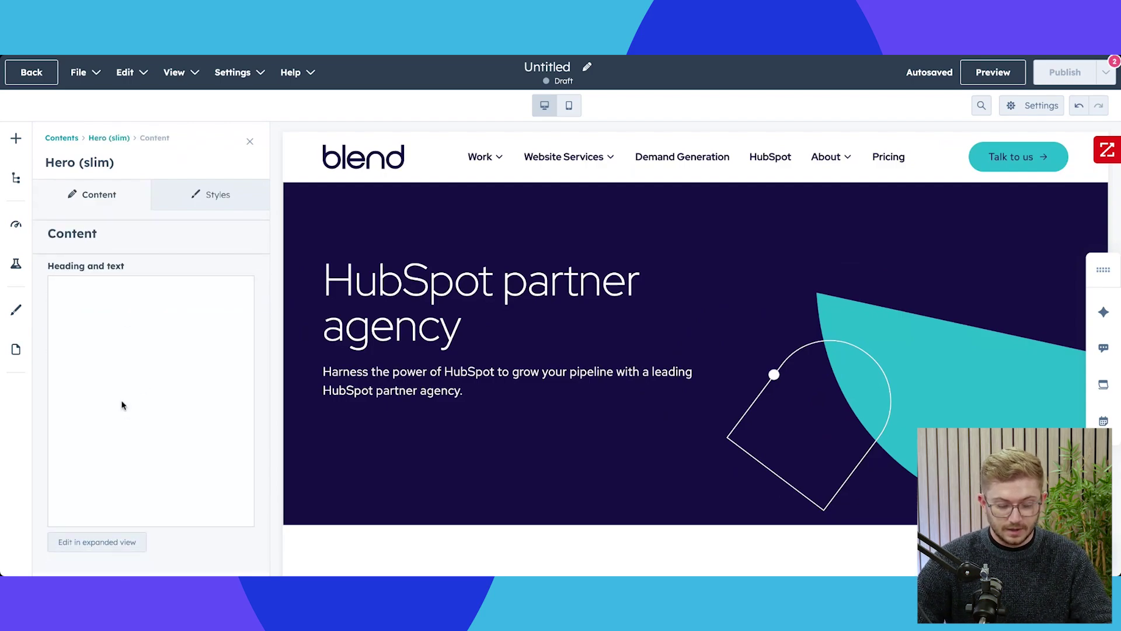
scroll(106, 377, down, 2)
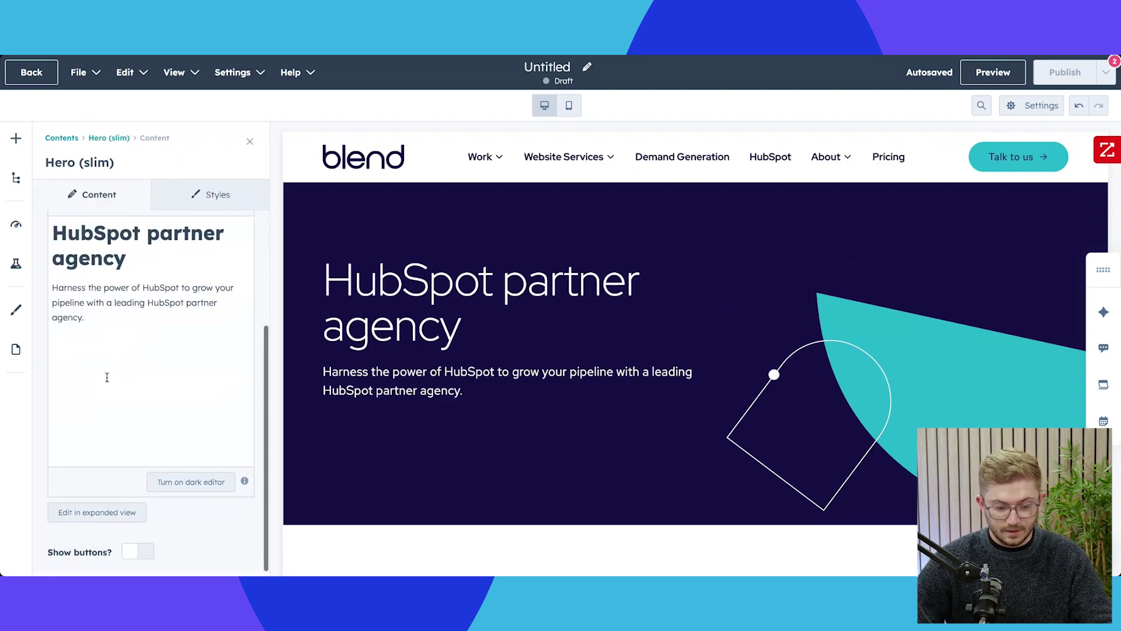
scroll(135, 525, up, 4)
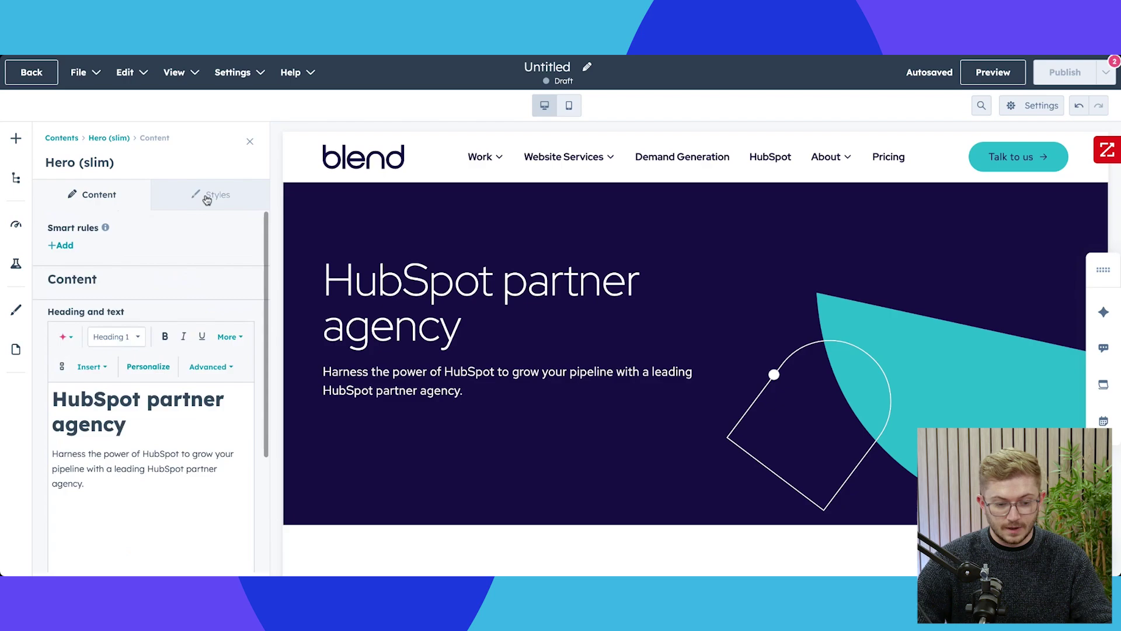
click(202, 193)
click(189, 336)
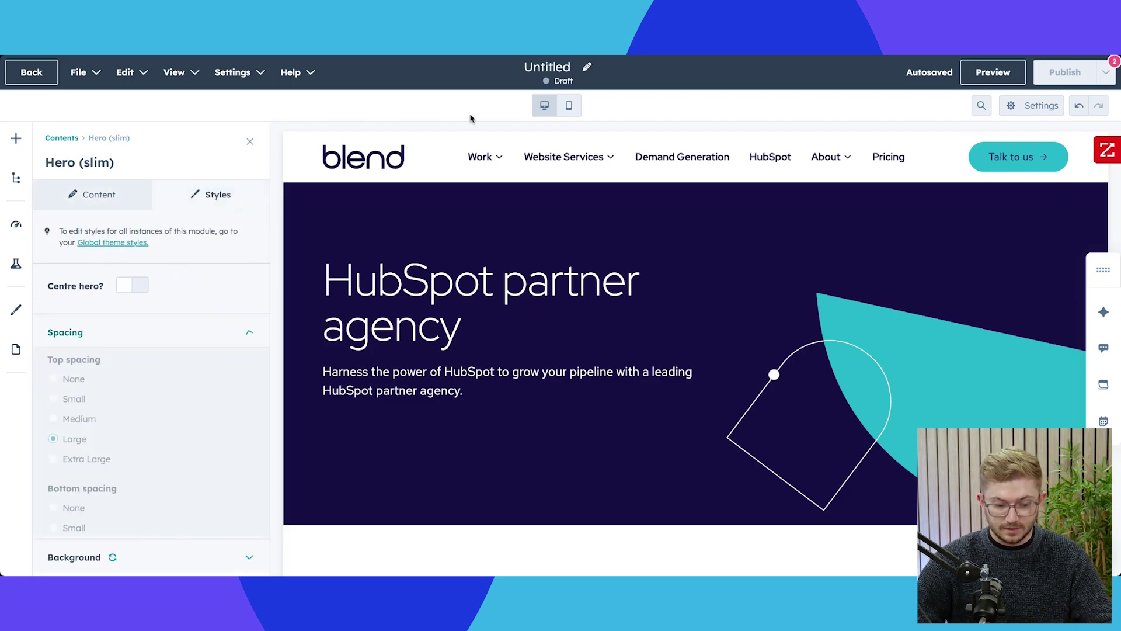
scroll(134, 254, down, 3)
scroll(143, 266, down, 1)
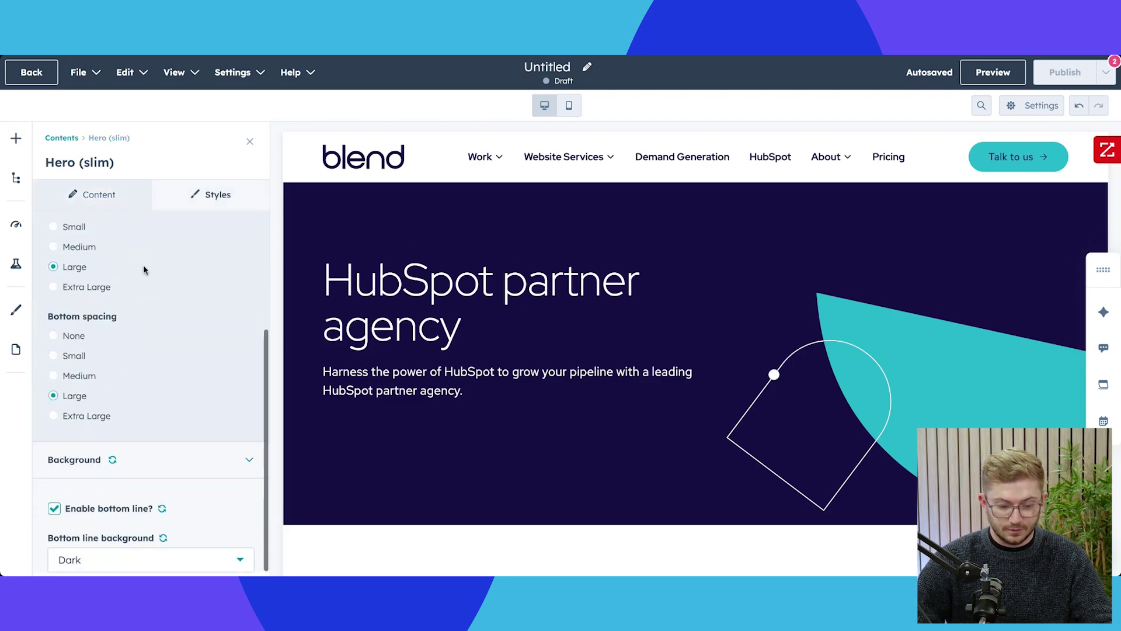
click(201, 455)
scroll(181, 357, down, 3)
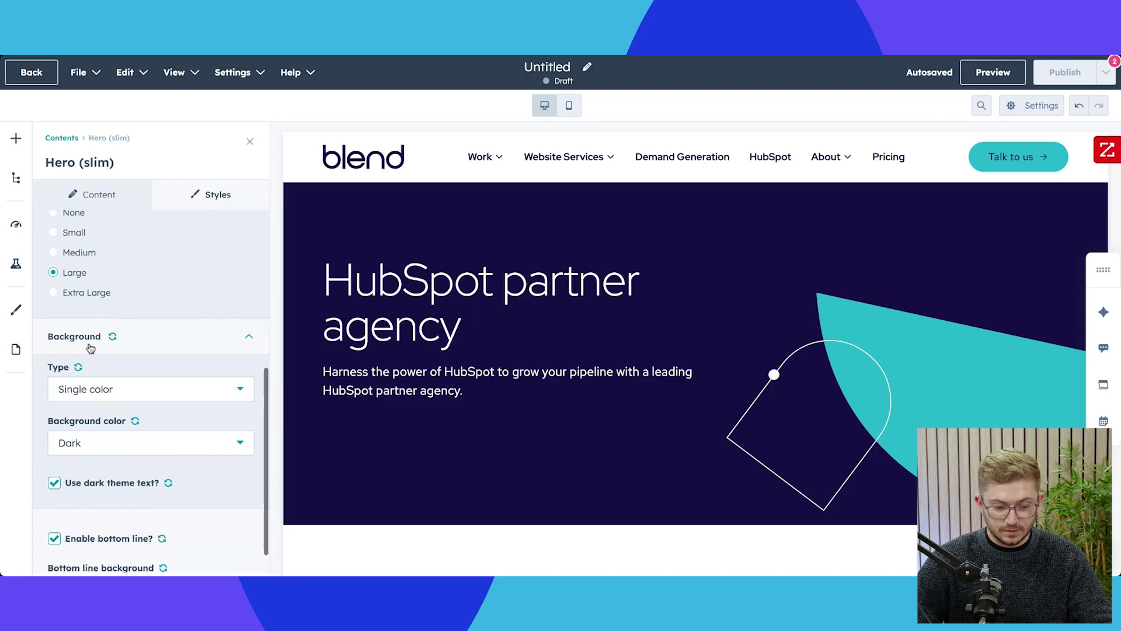
scroll(155, 475, down, 1)
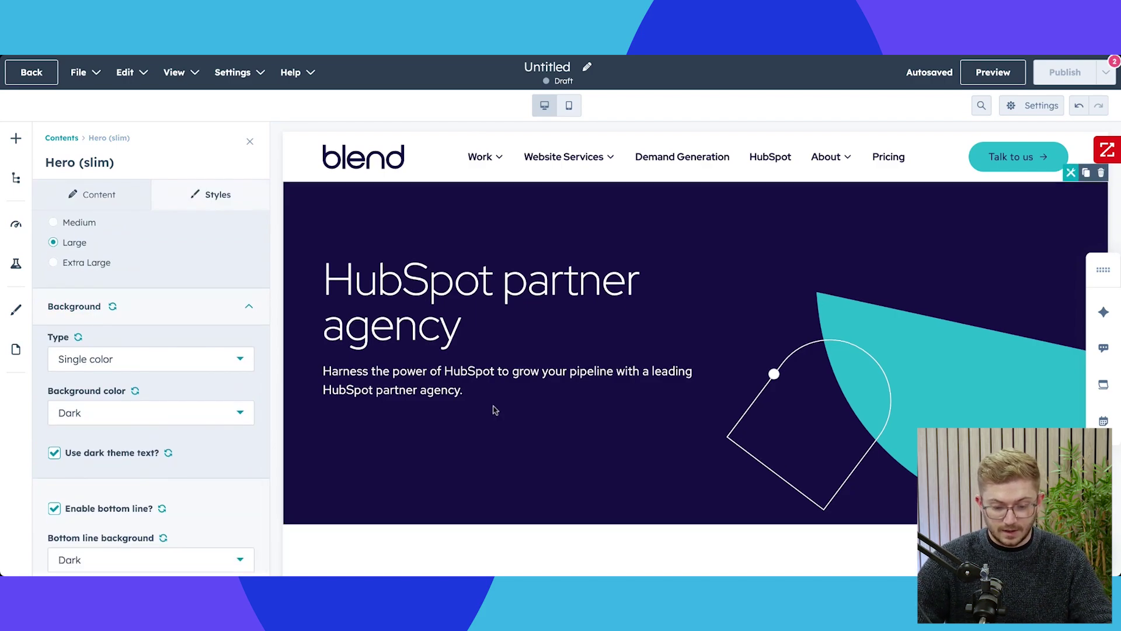
scroll(493, 408, down, 2)
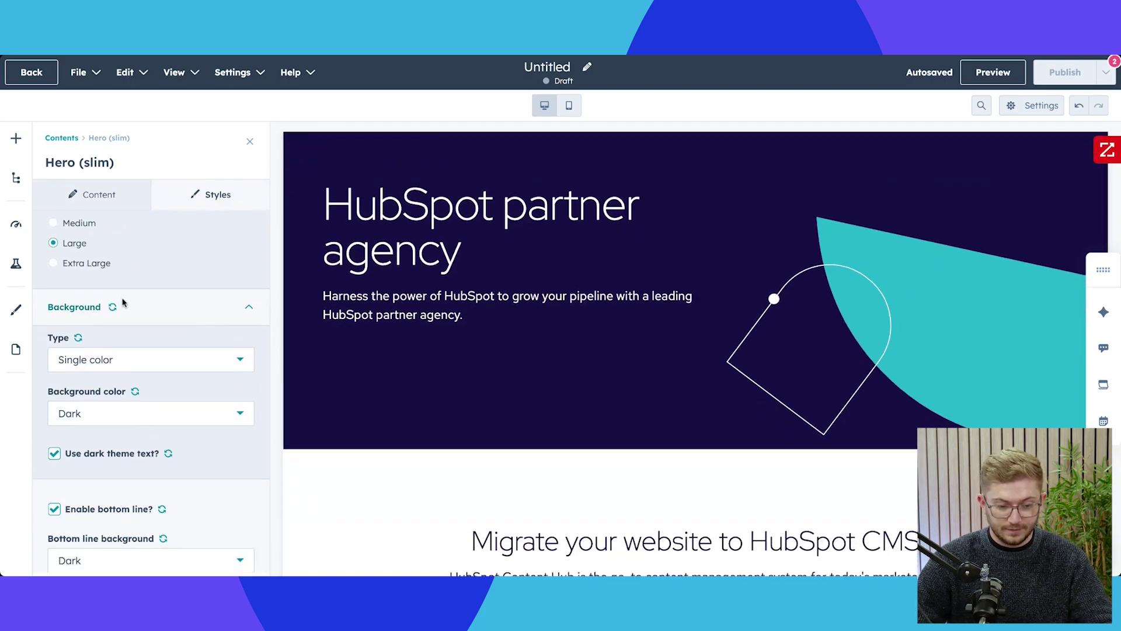
scroll(121, 303, up, 5)
click(248, 145)
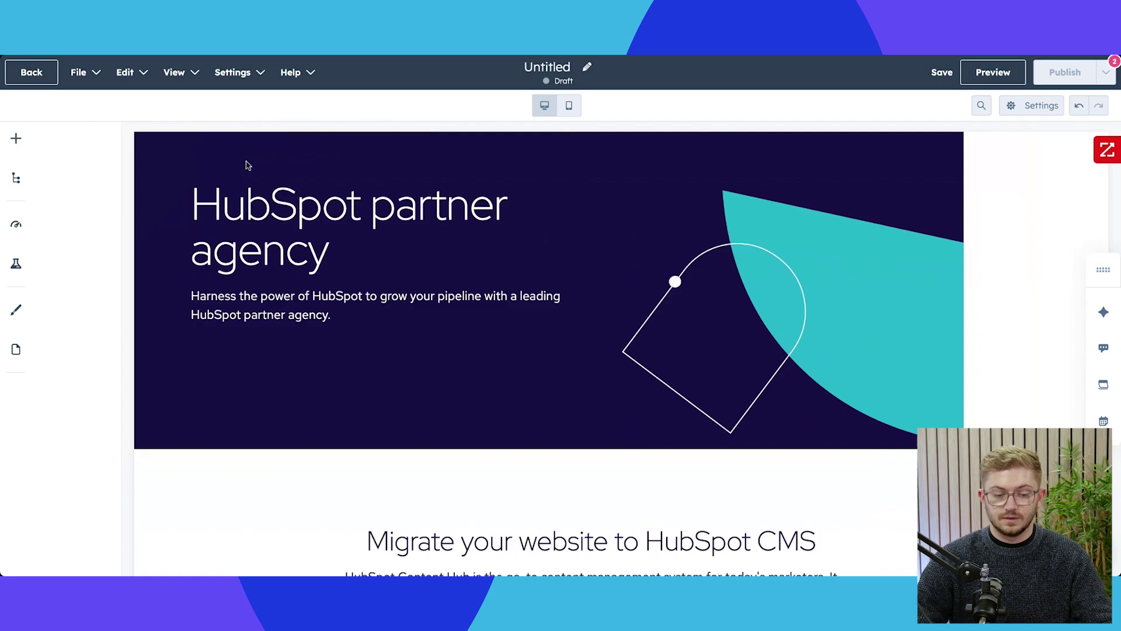
scroll(276, 283, up, 2)
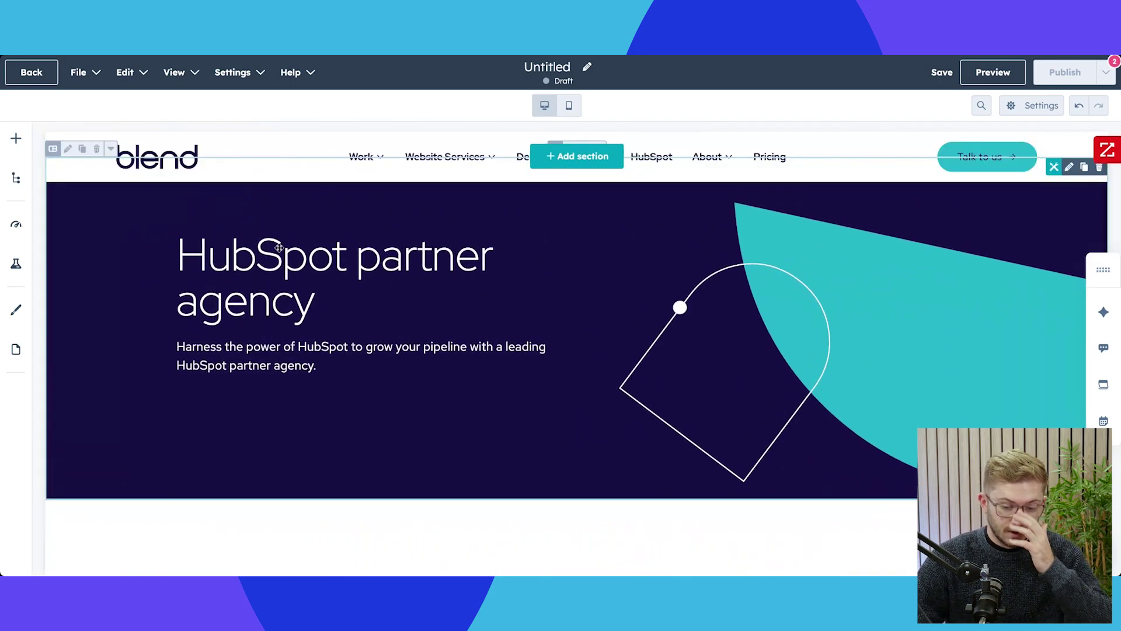
drag(279, 247, 251, 275)
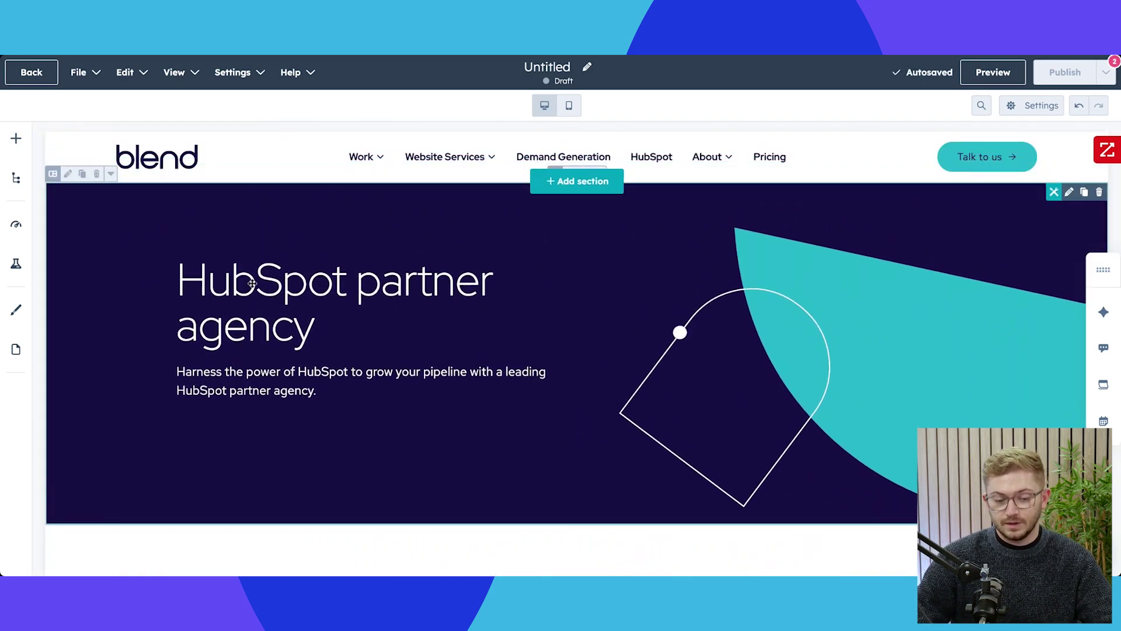
scroll(490, 425, down, 1)
scroll(478, 415, up, 1)
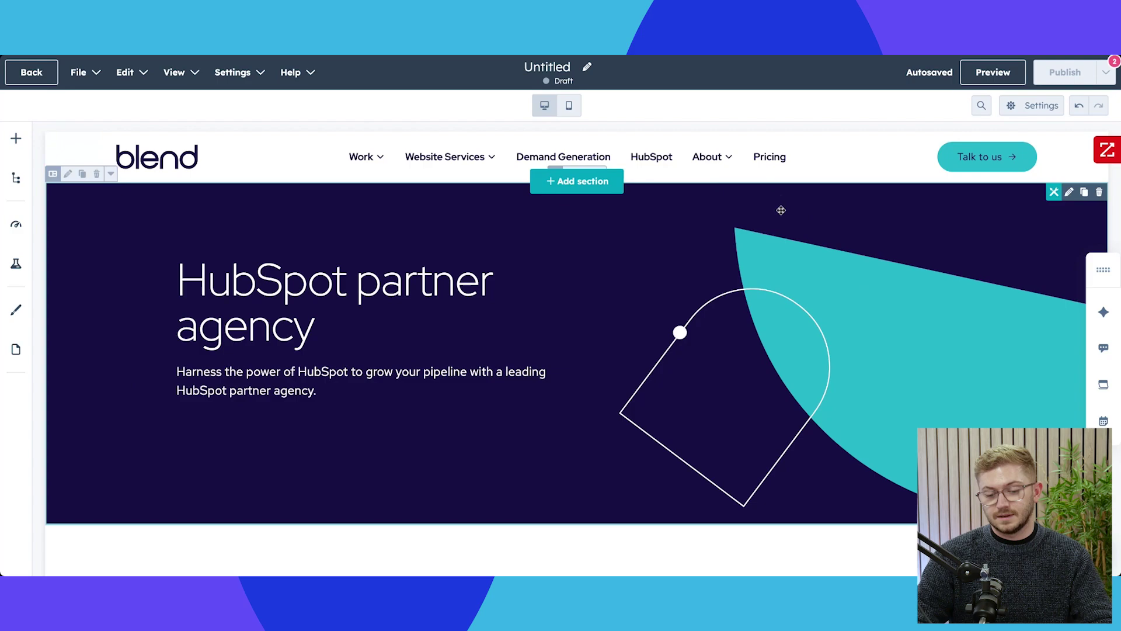
click(704, 176)
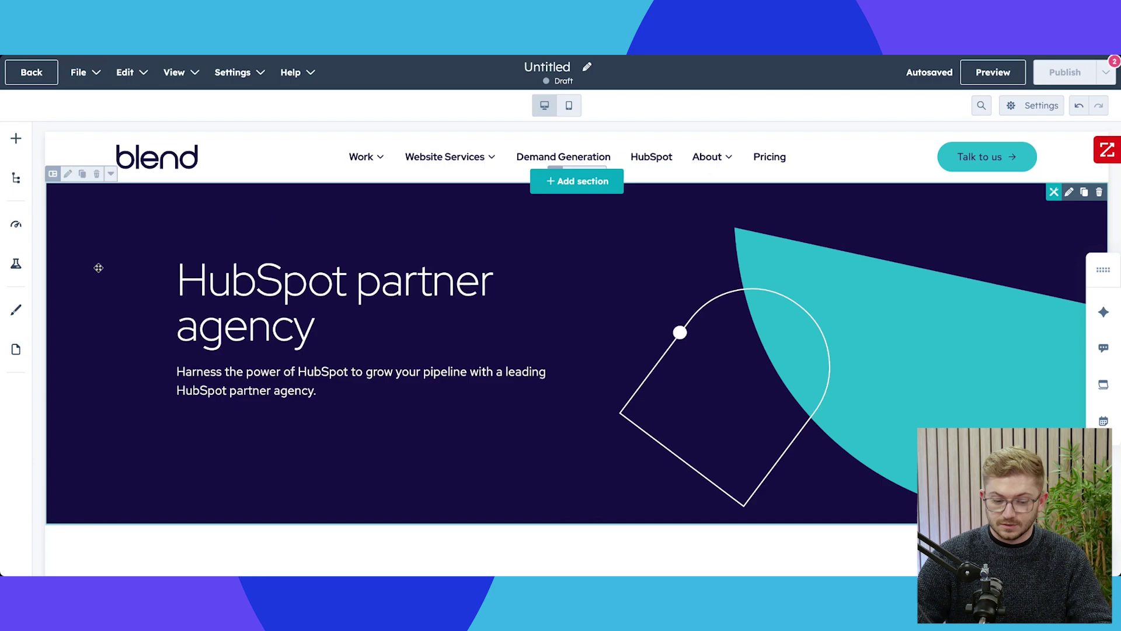
scroll(547, 300, down, 2)
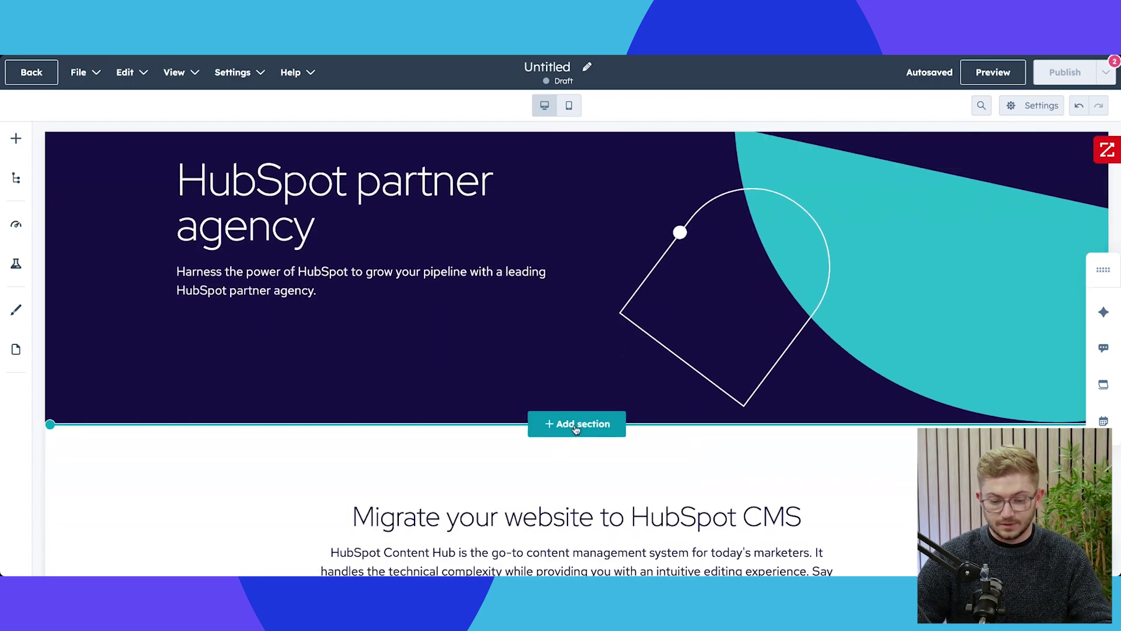
Insert the Logo slider section directly below the hero.
click(575, 426)
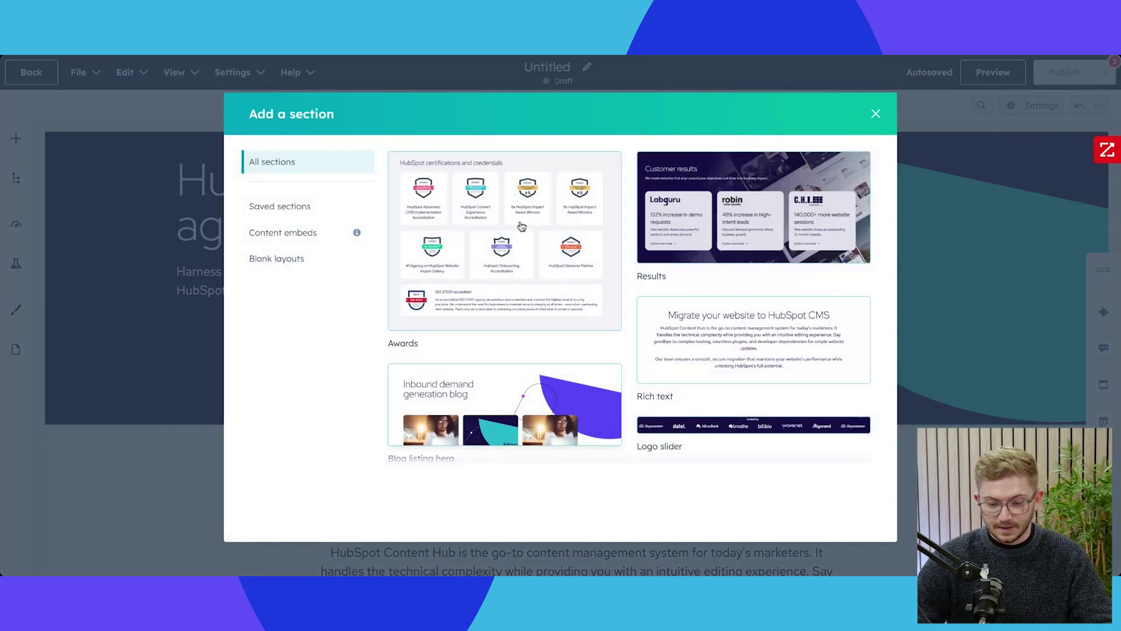
scroll(521, 226, down, 3)
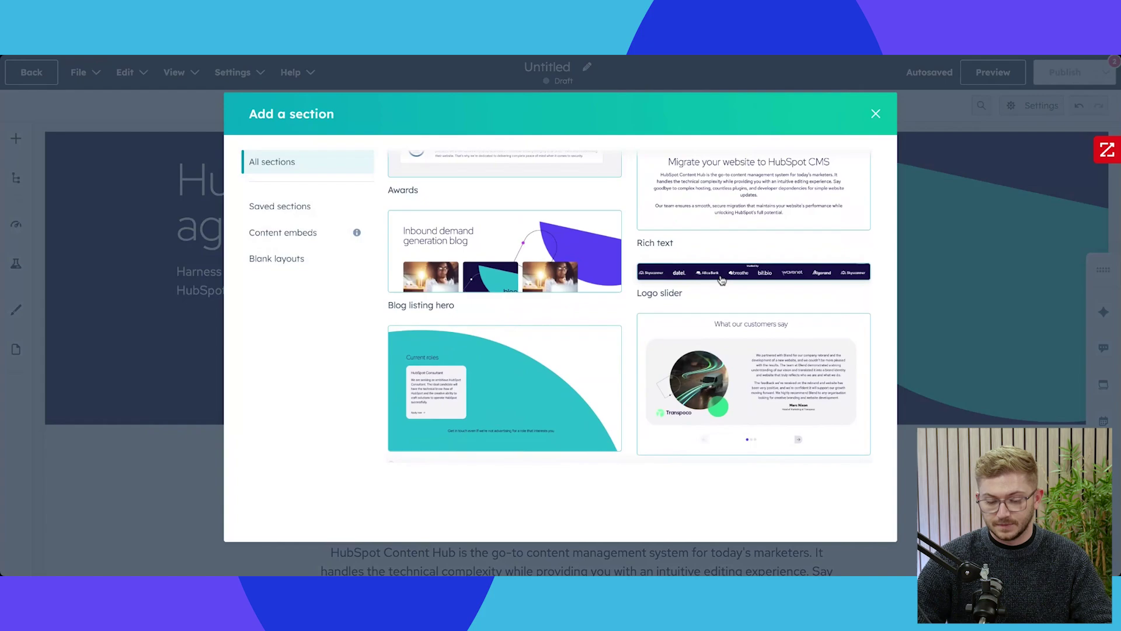
scroll(722, 281, up, 3)
click(720, 281)
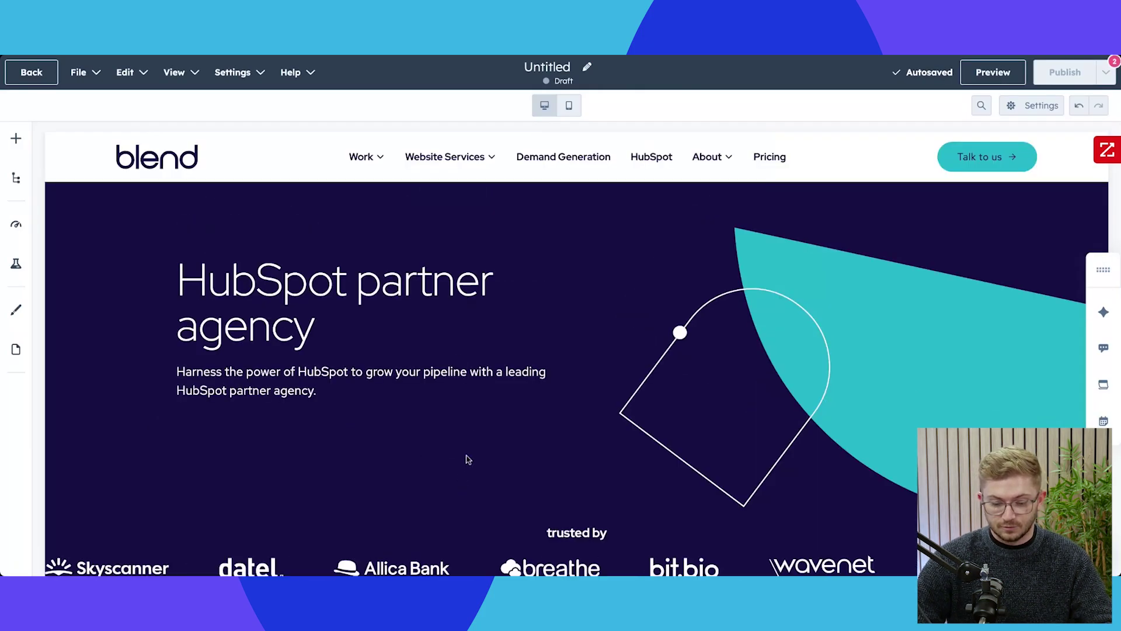
Review the trusted by logo slider's Logo content settings, then close the panel.
scroll(493, 401, down, 2)
scroll(510, 440, down, 1)
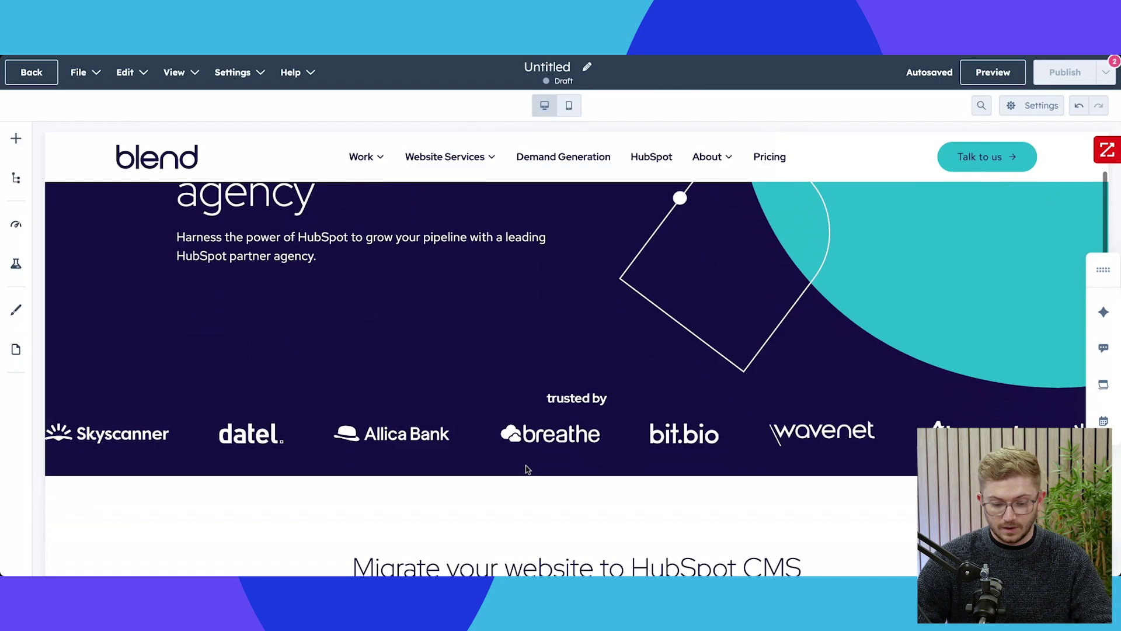
scroll(493, 443, up, 1)
click(493, 446)
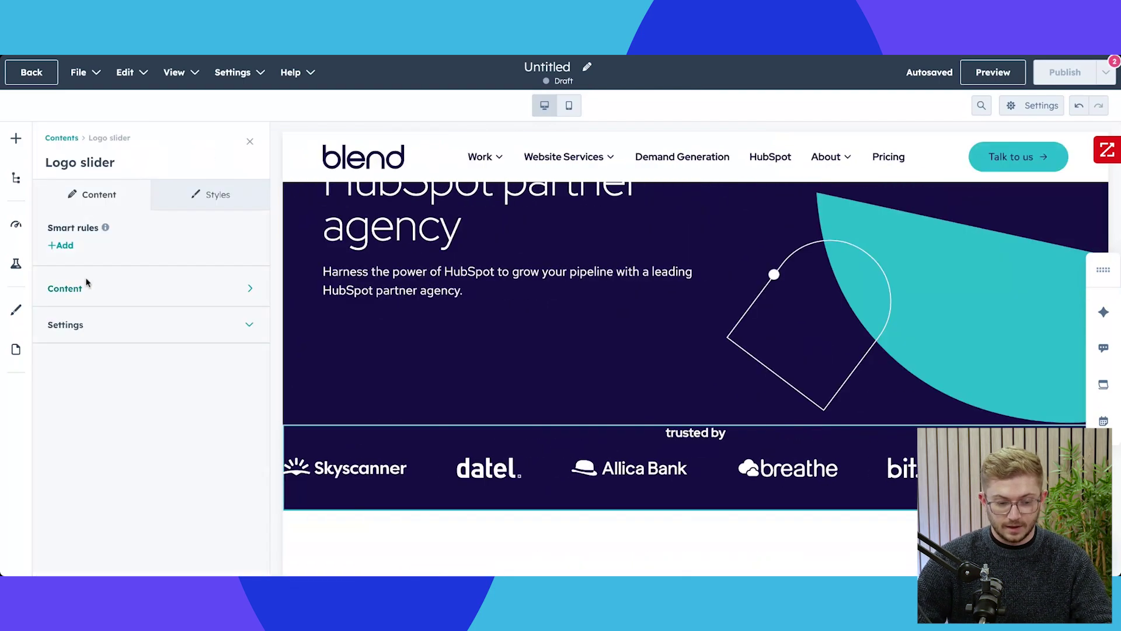
click(87, 283)
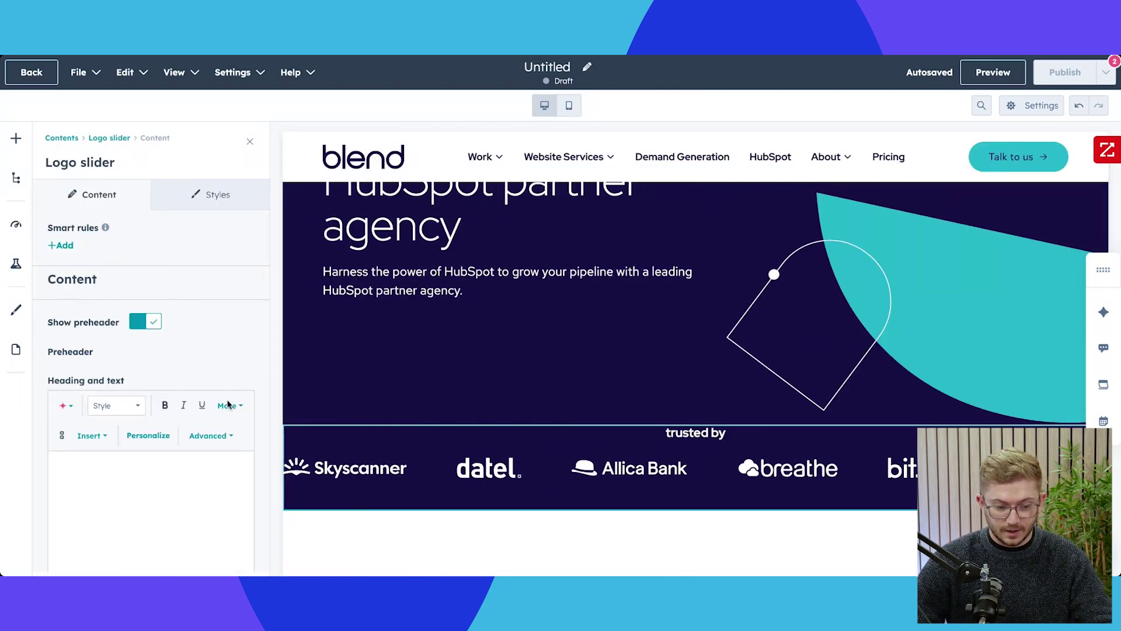
scroll(133, 371, down, 5)
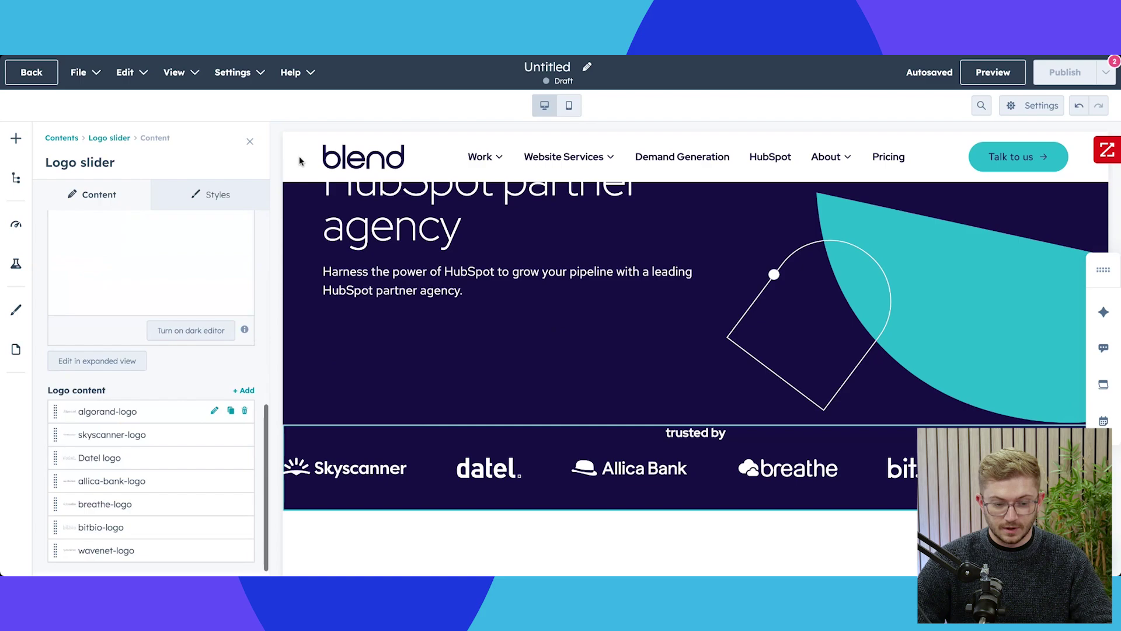
click(250, 142)
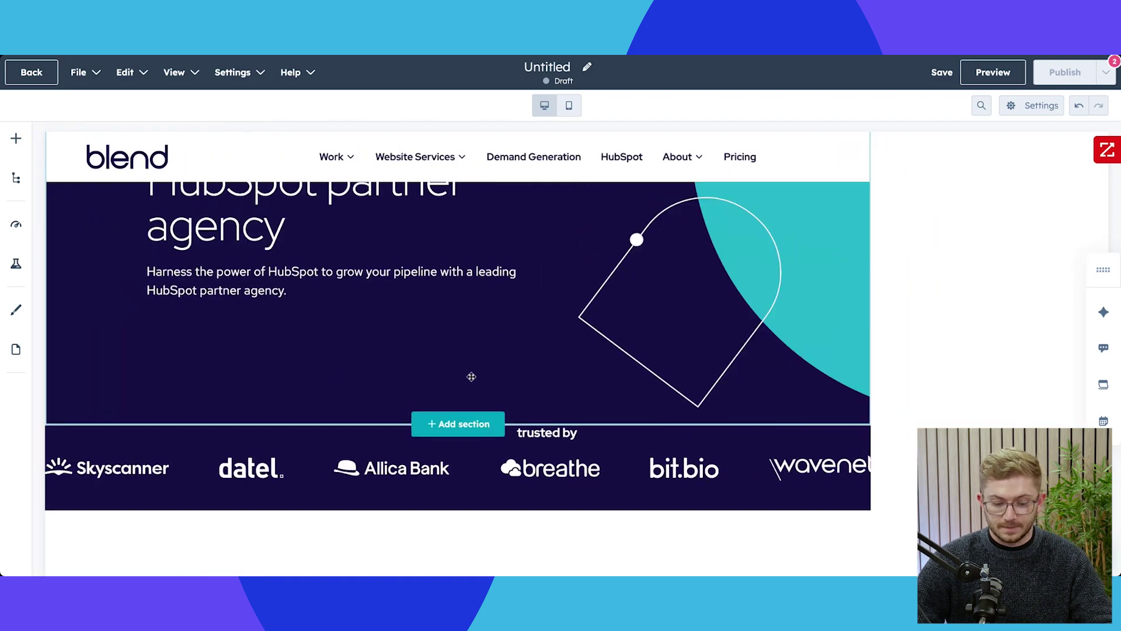
Insert the Icon text columns section (Full rebrand, Brand elevation, Digital brand refinement) under the logo slider.
scroll(470, 377, down, 3)
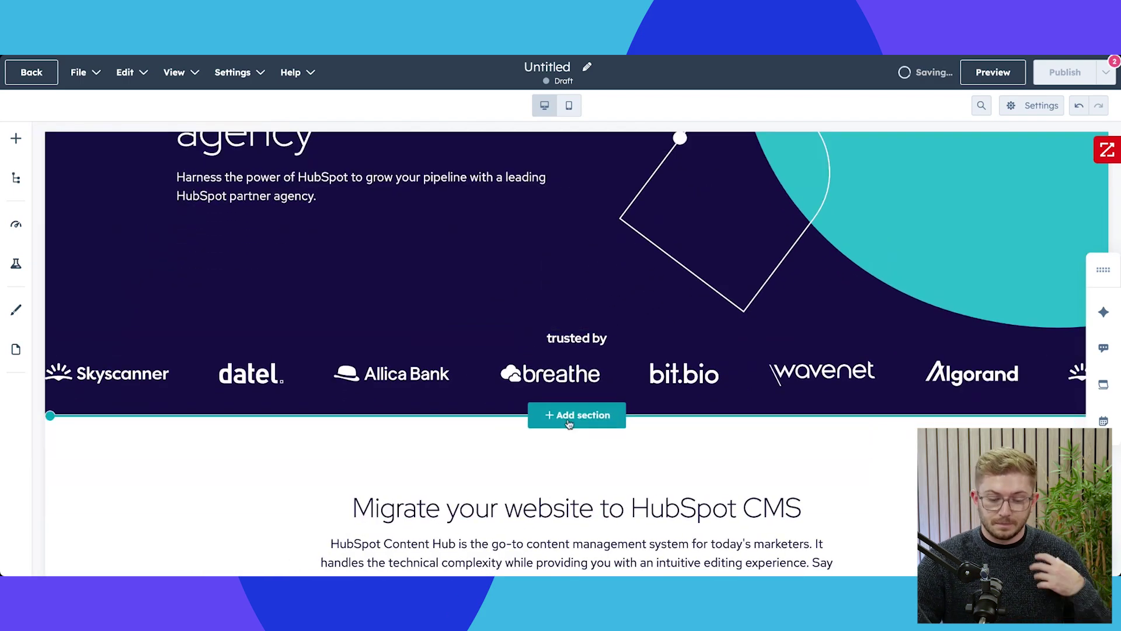
click(572, 418)
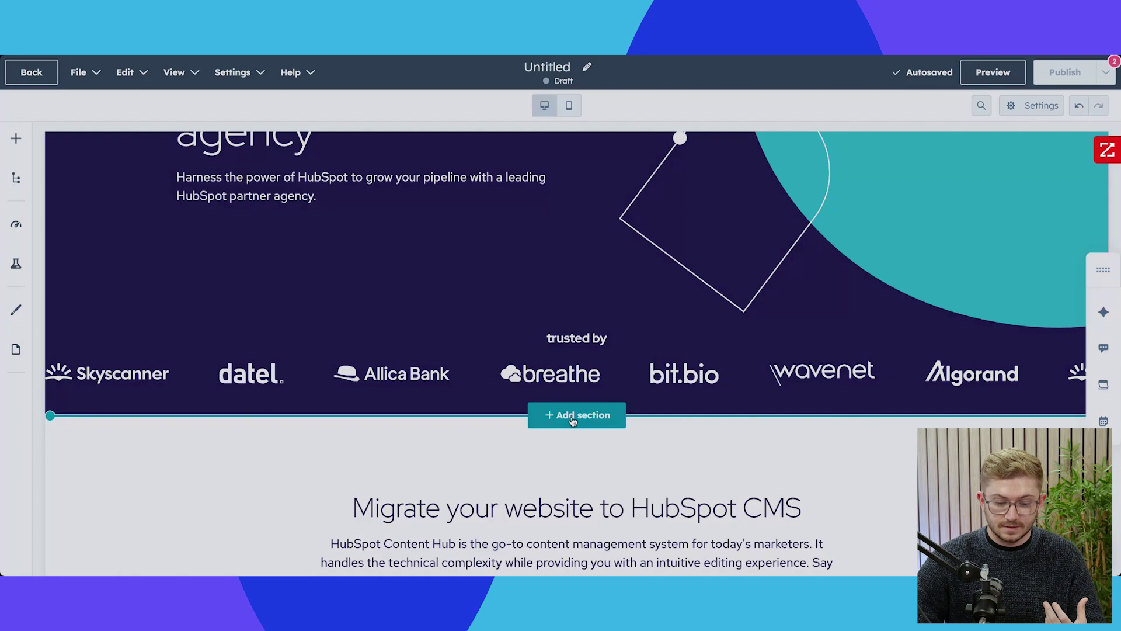
scroll(503, 355, down, 10)
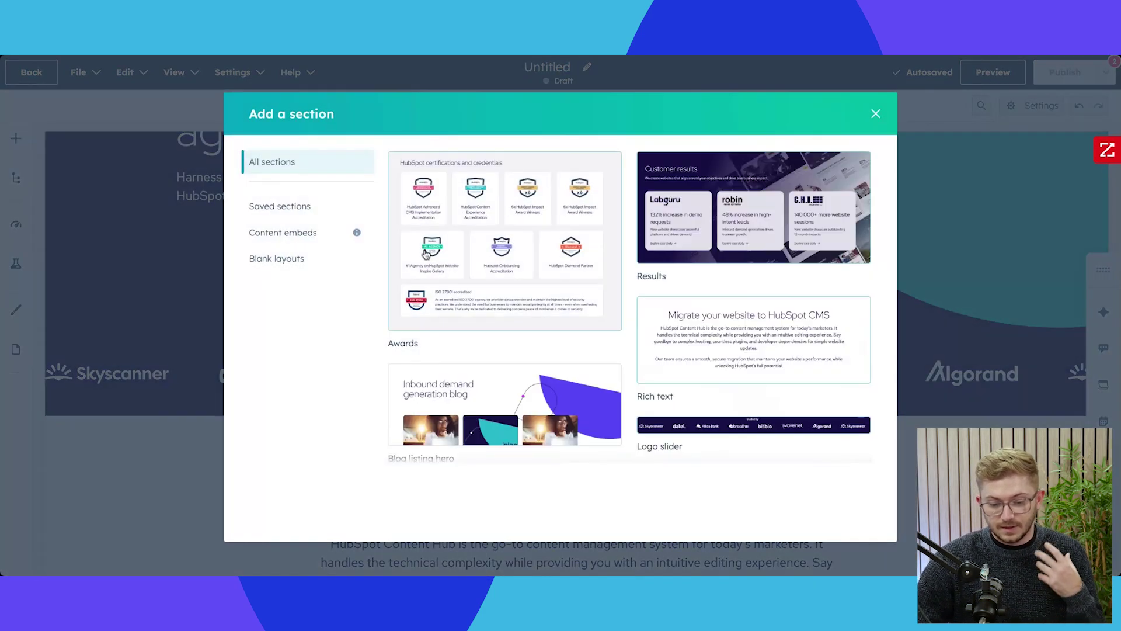
scroll(505, 323, down, 5)
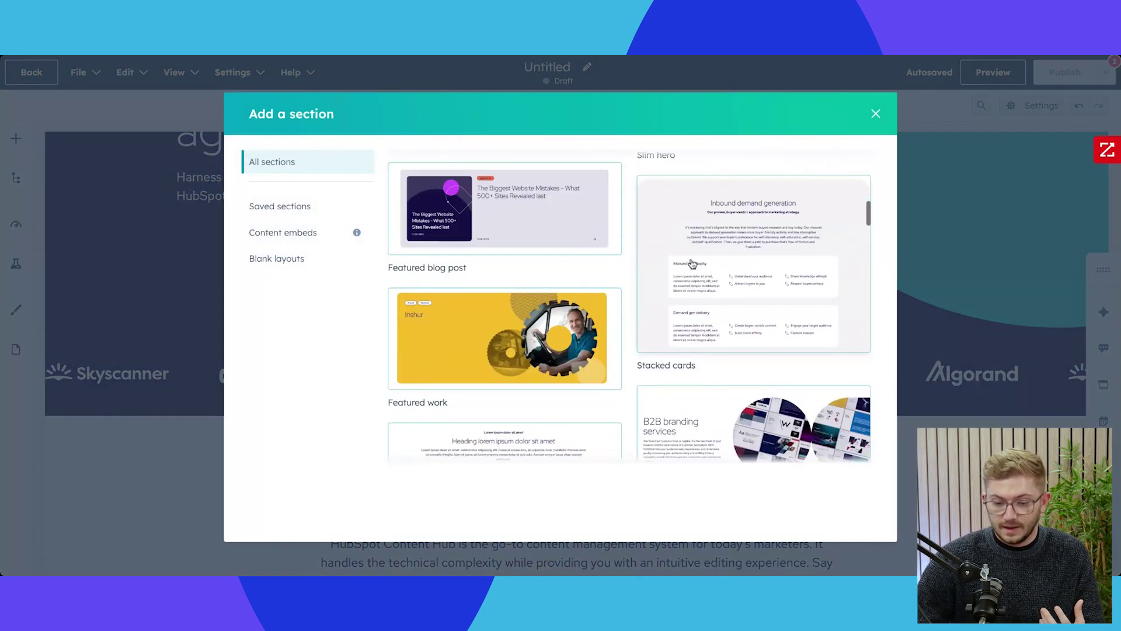
scroll(509, 312, down, 3)
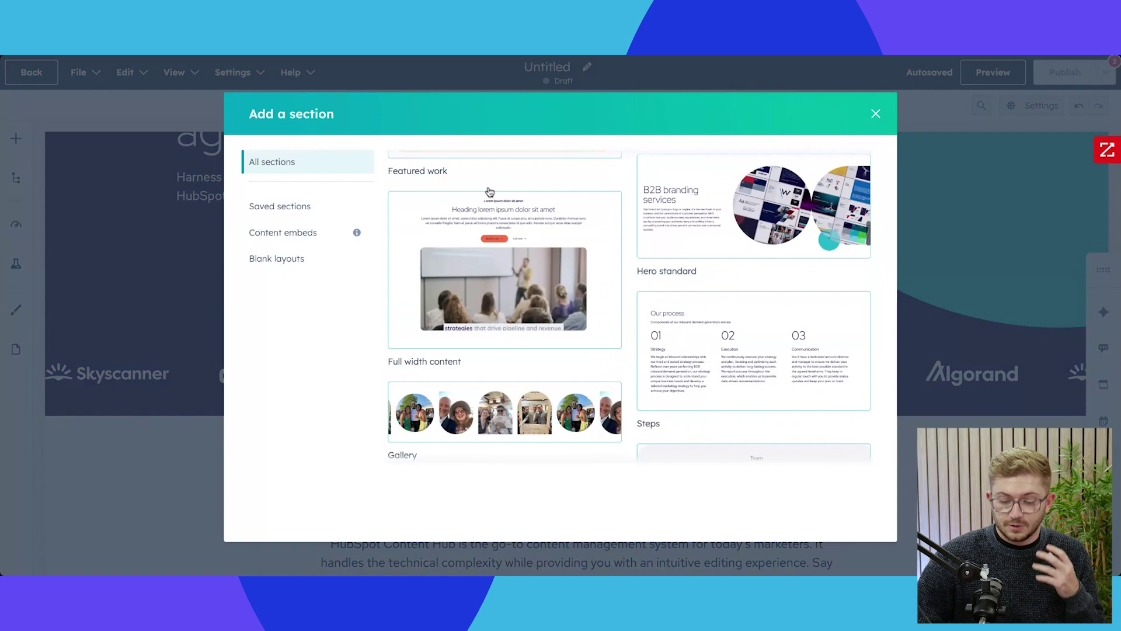
scroll(596, 365, down, 3)
scroll(598, 363, down, 4)
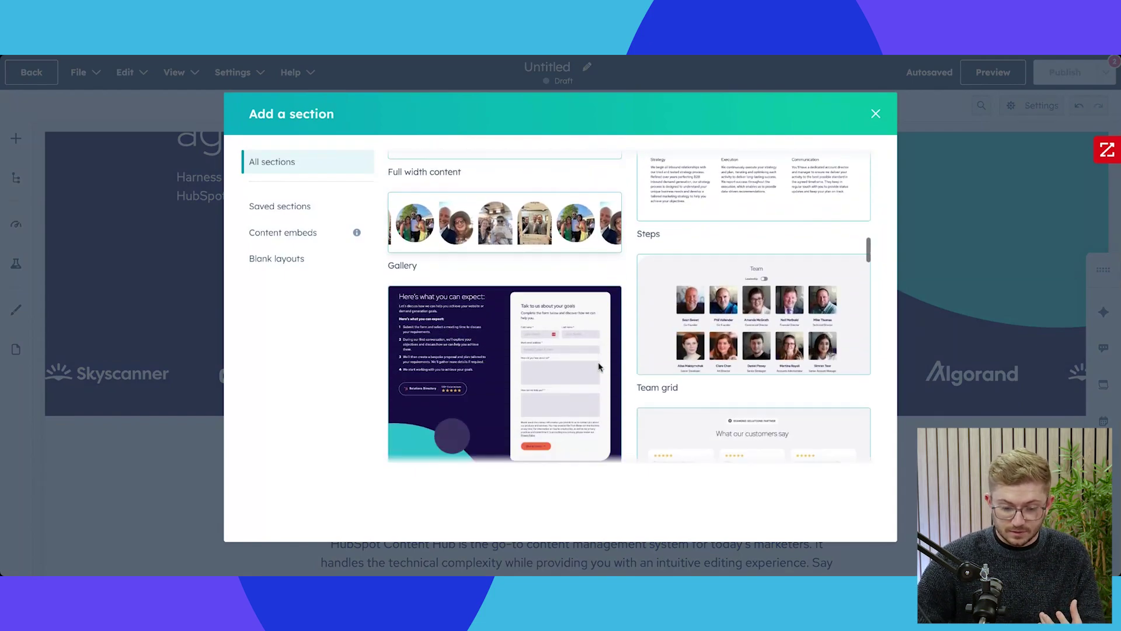
scroll(521, 359, down, 10)
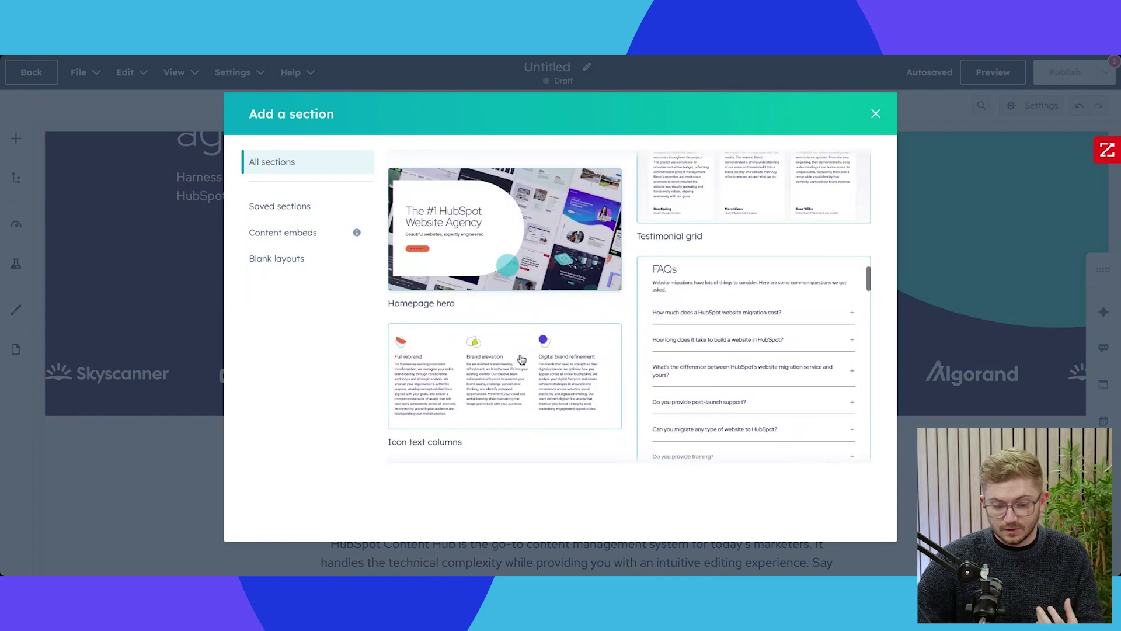
click(467, 309)
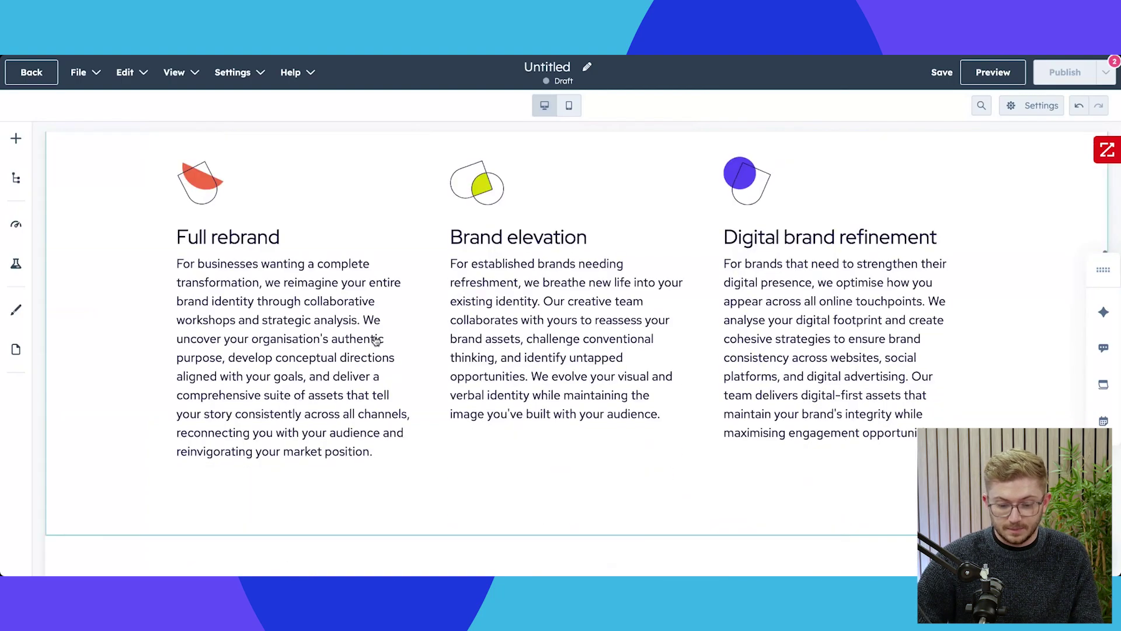
Insert a section template from the gallery below the brand service columns.
click(572, 371)
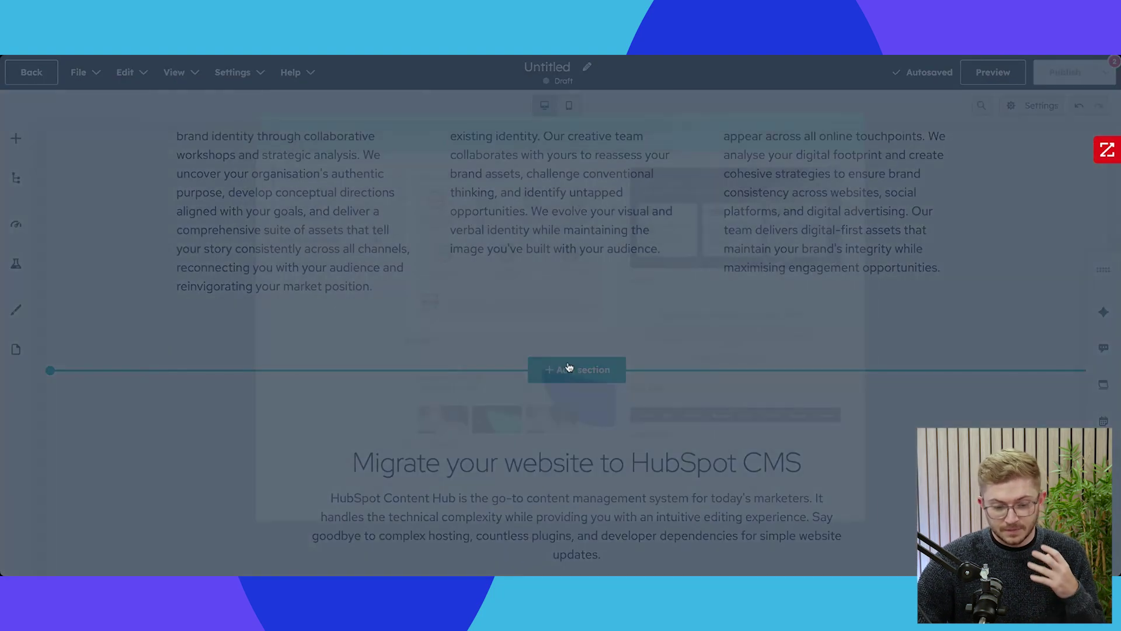
scroll(514, 360, down, 2)
scroll(513, 360, down, 7)
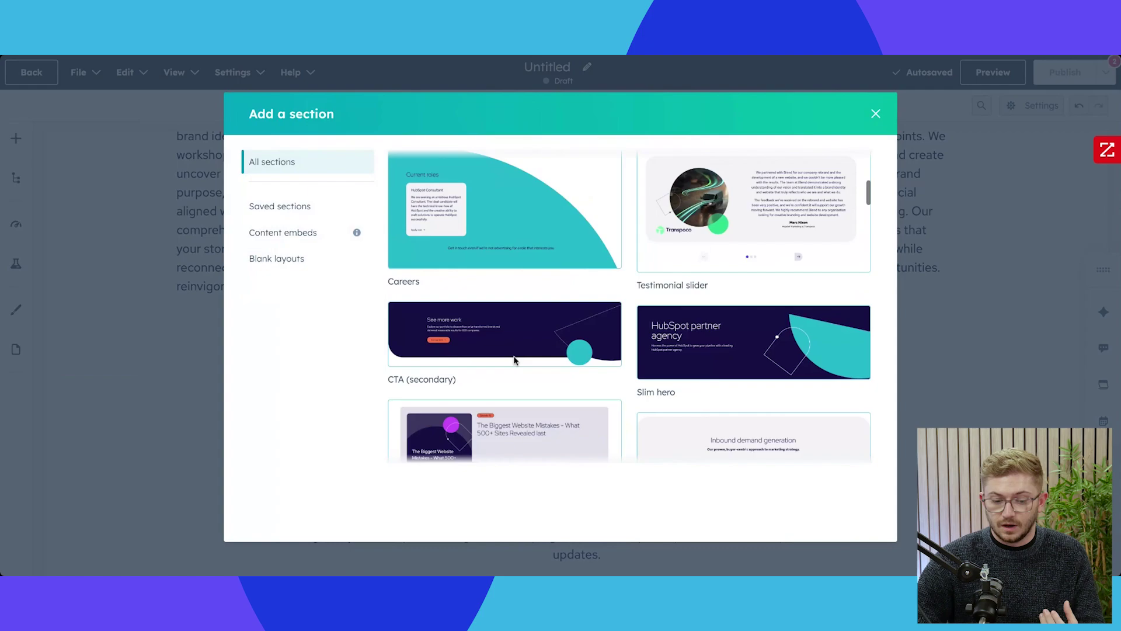
scroll(537, 373, down, 10)
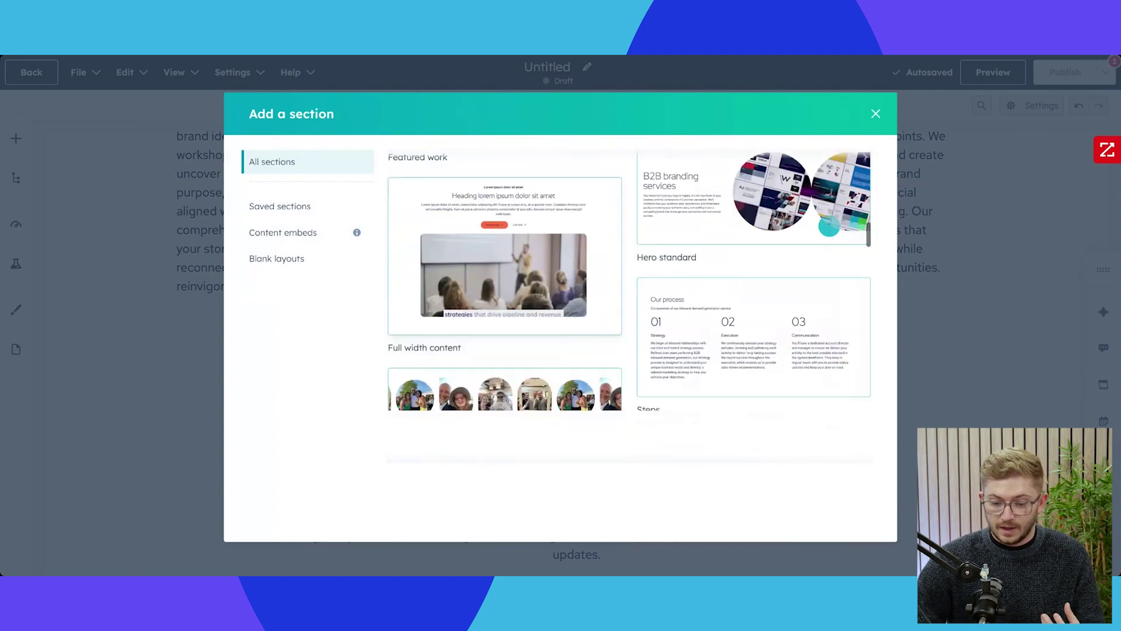
scroll(537, 374, down, 10)
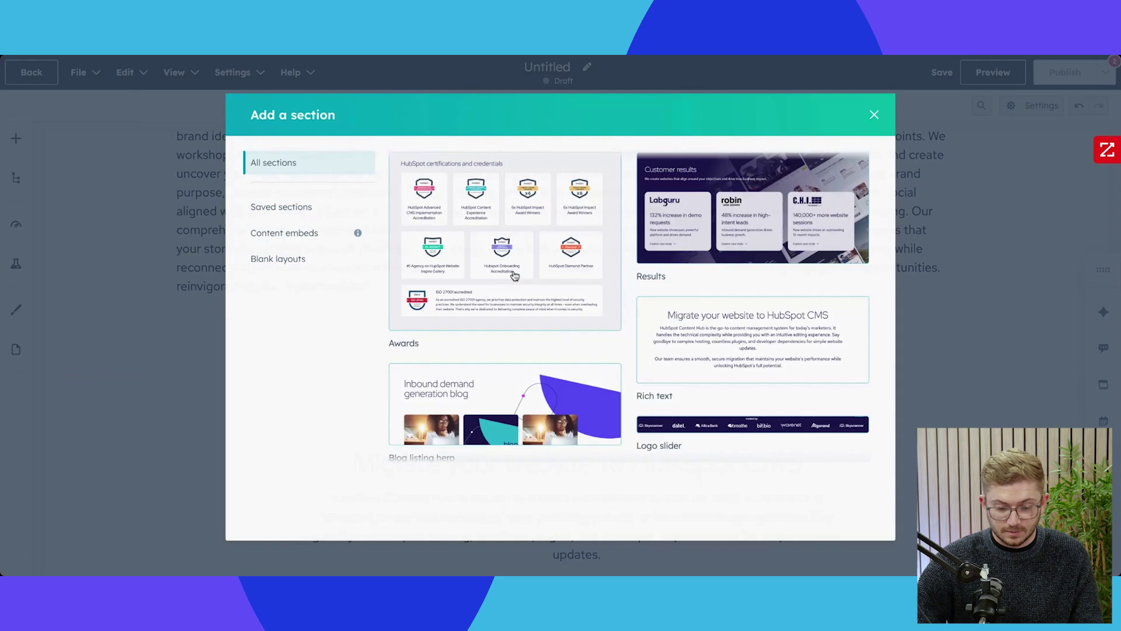
click(514, 276)
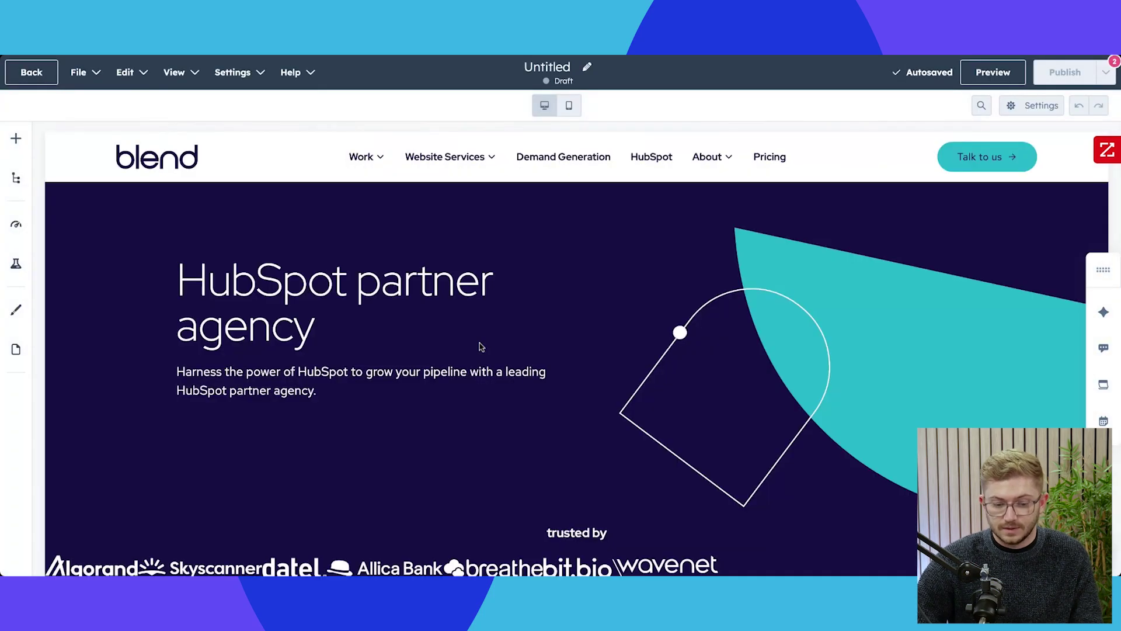
Scroll the draft page to review the service columns and the Why Blend? section.
scroll(426, 289, down, 10)
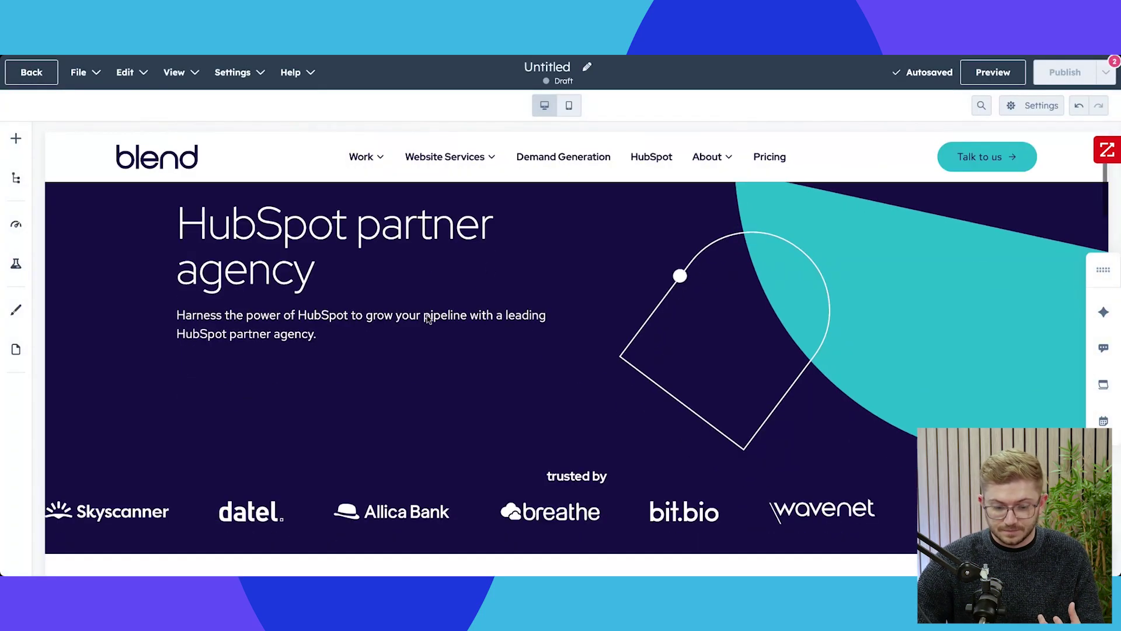
scroll(427, 366, down, 10)
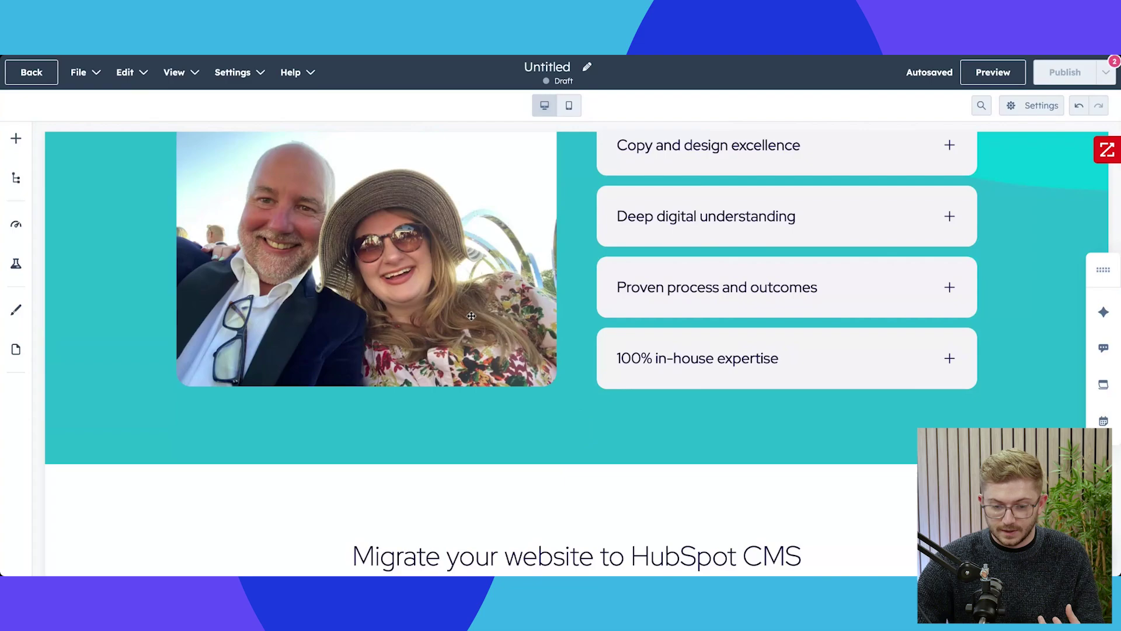
scroll(449, 171, up, 3)
scroll(449, 171, up, 15)
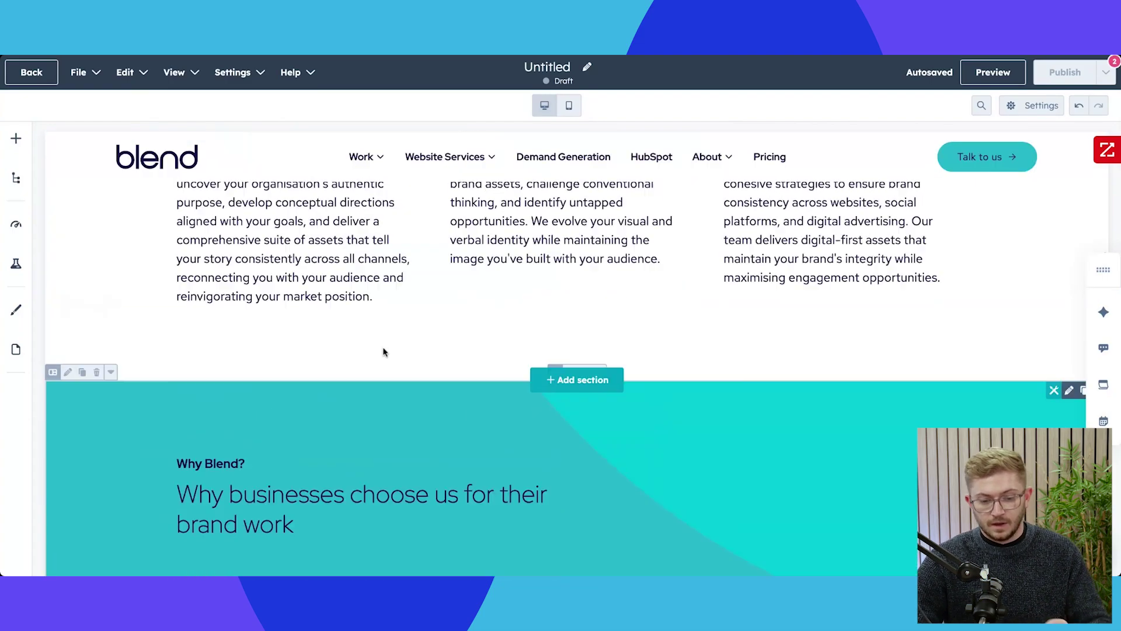
scroll(327, 337, down, 1)
scroll(327, 337, up, 1)
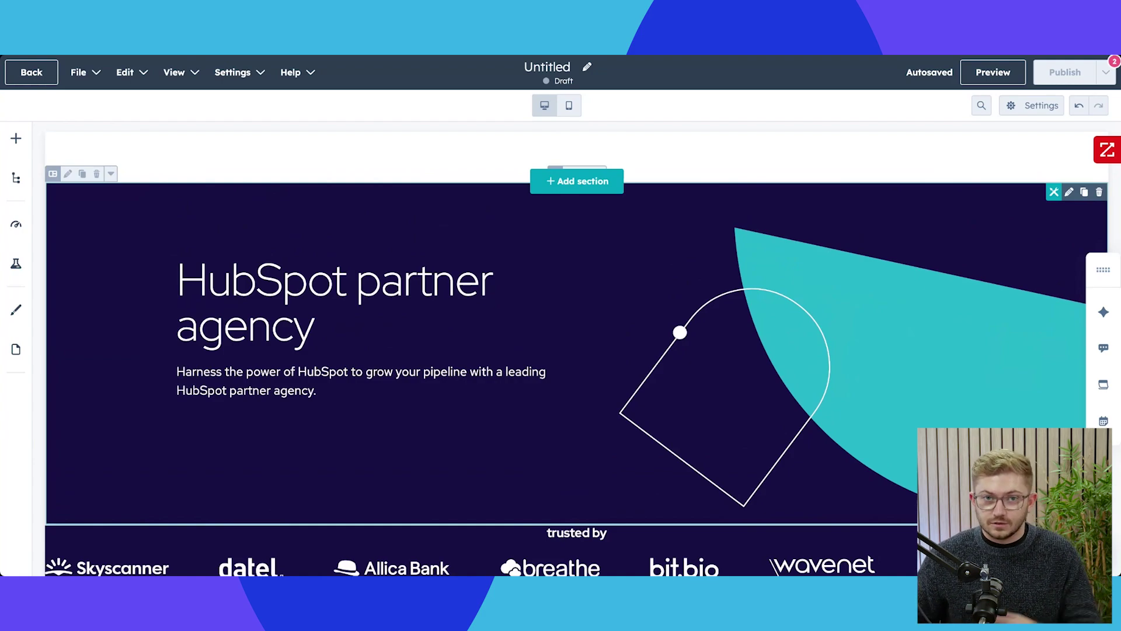
scroll(327, 337, down, 1)
scroll(327, 338, up, 1)
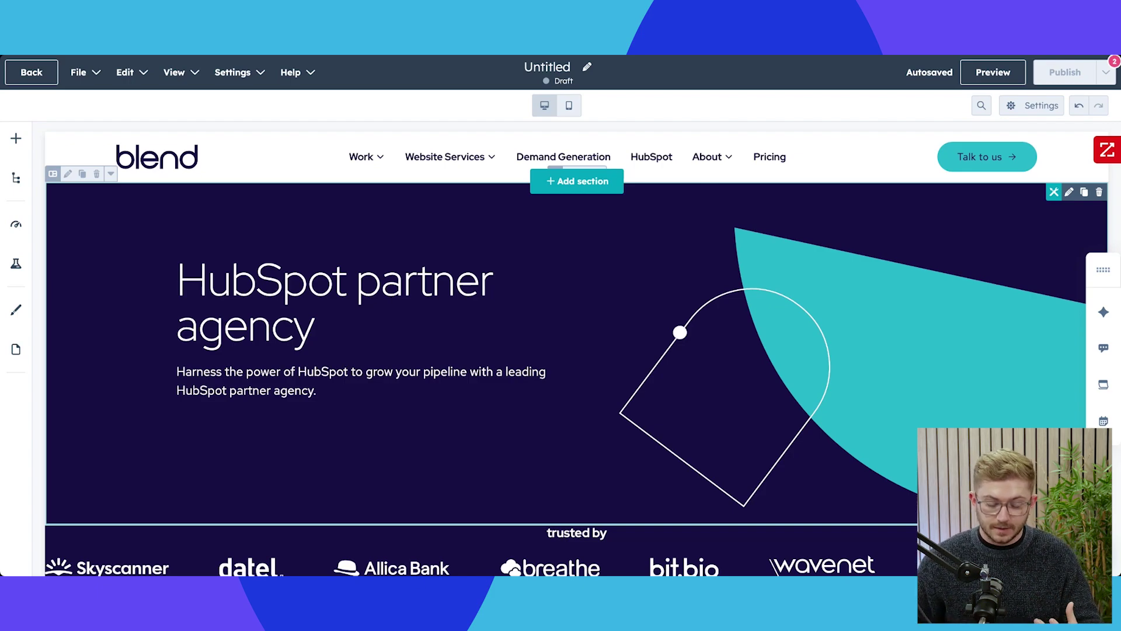
scroll(316, 274, down, 5)
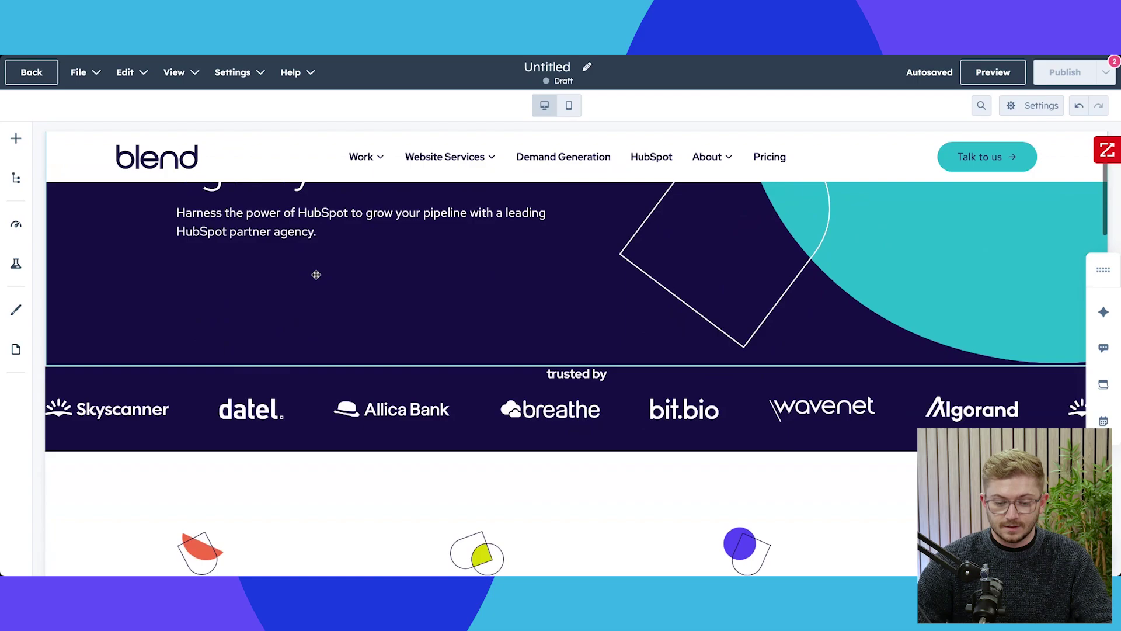
scroll(363, 443, down, 8)
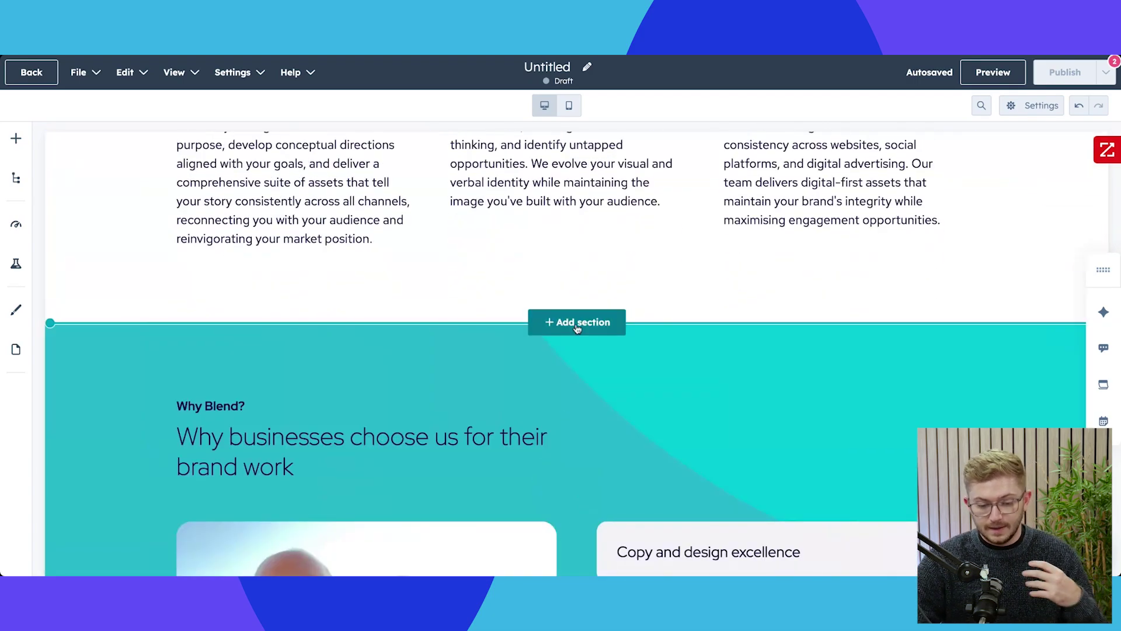
click(577, 326)
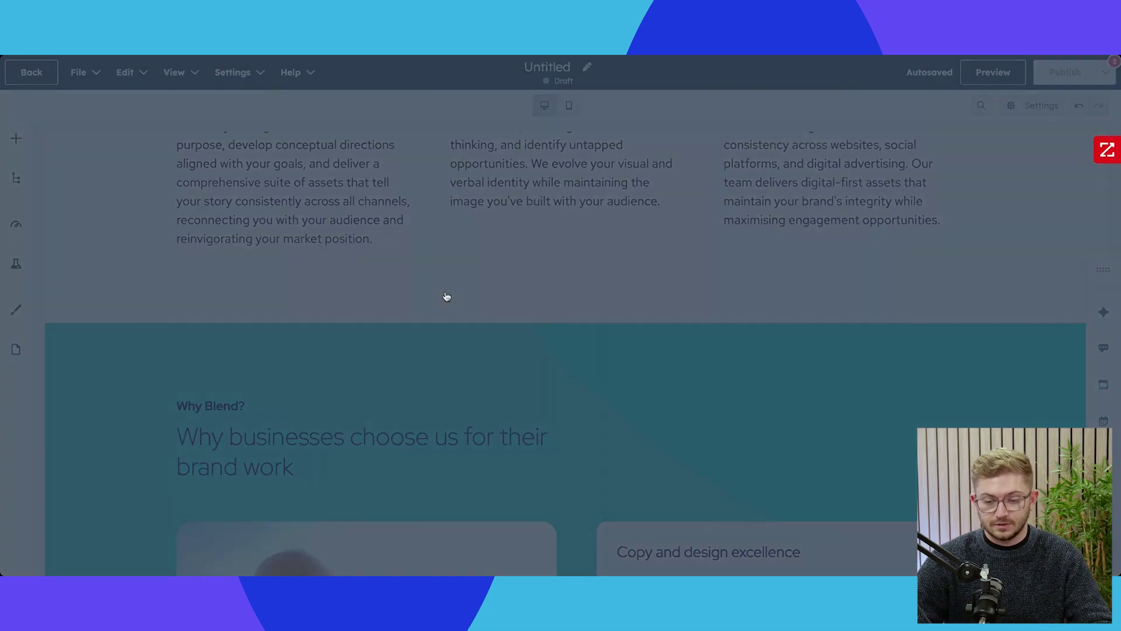
scroll(525, 281, down, 15)
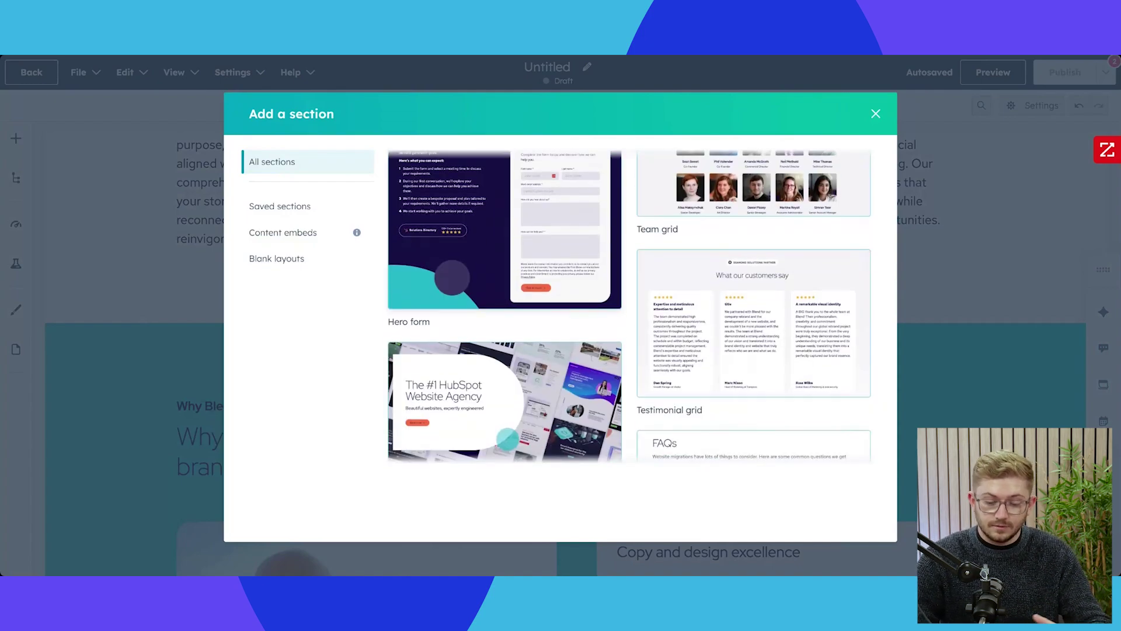
scroll(750, 250, down, 10)
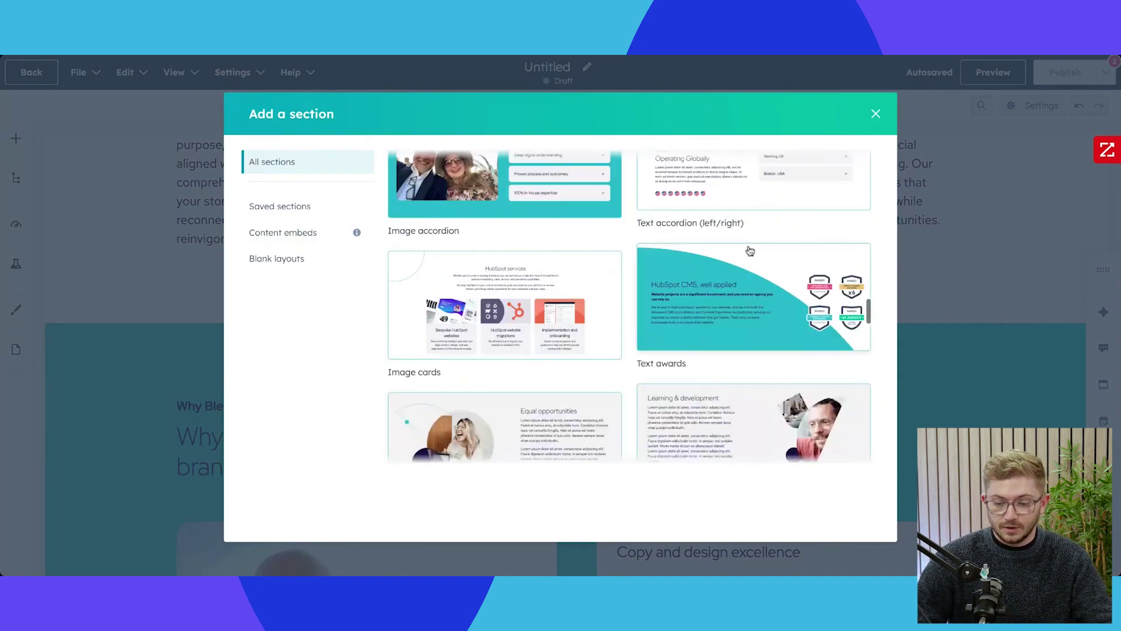
scroll(790, 280, down, 4)
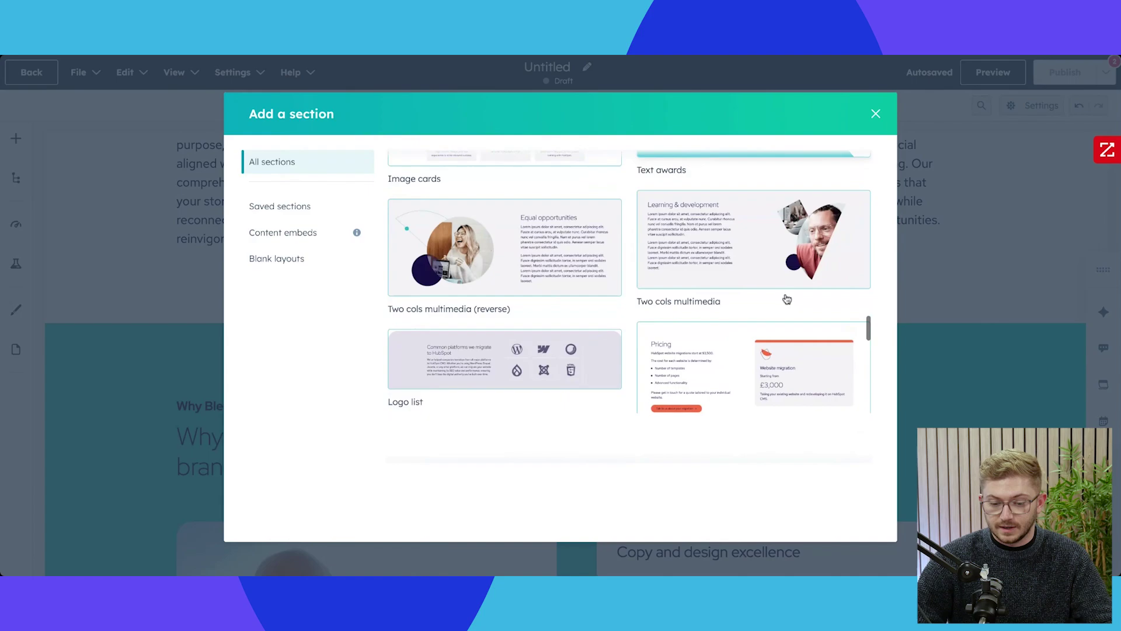
scroll(773, 336, down, 8)
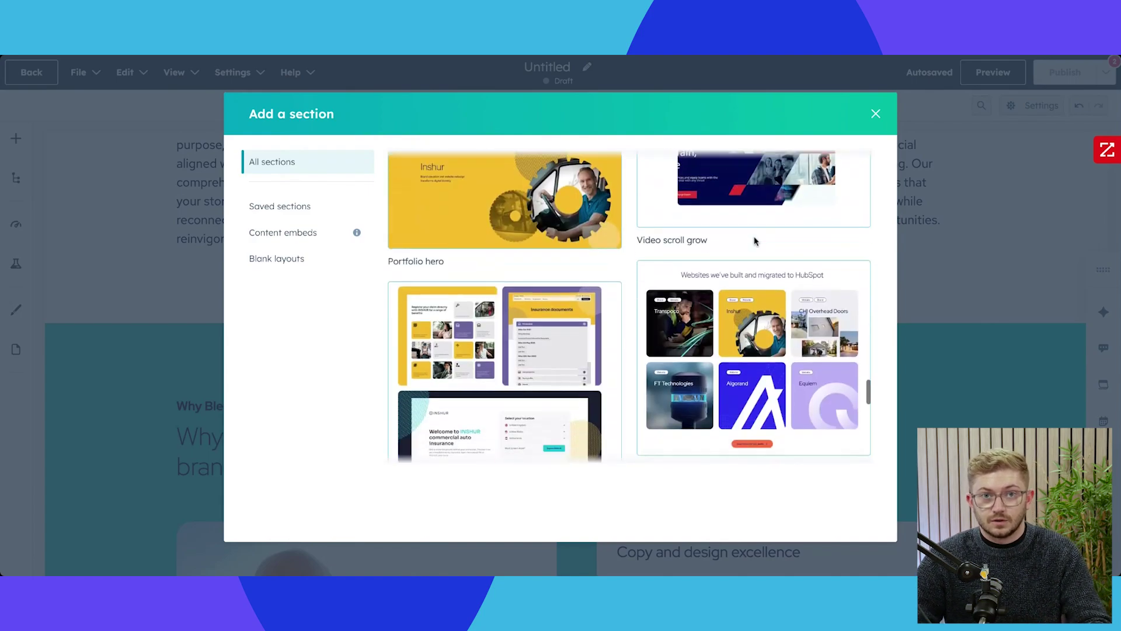
scroll(629, 307, down, 8)
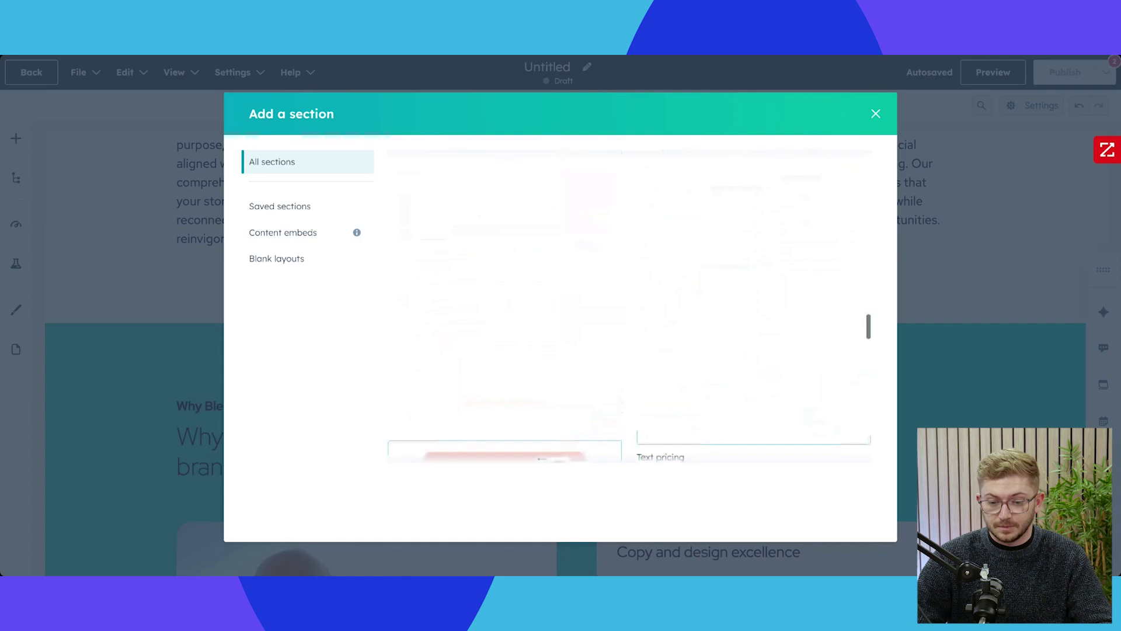
Dismiss the Add a section gallery unused and return to the Blend Theme template list.
click(876, 114)
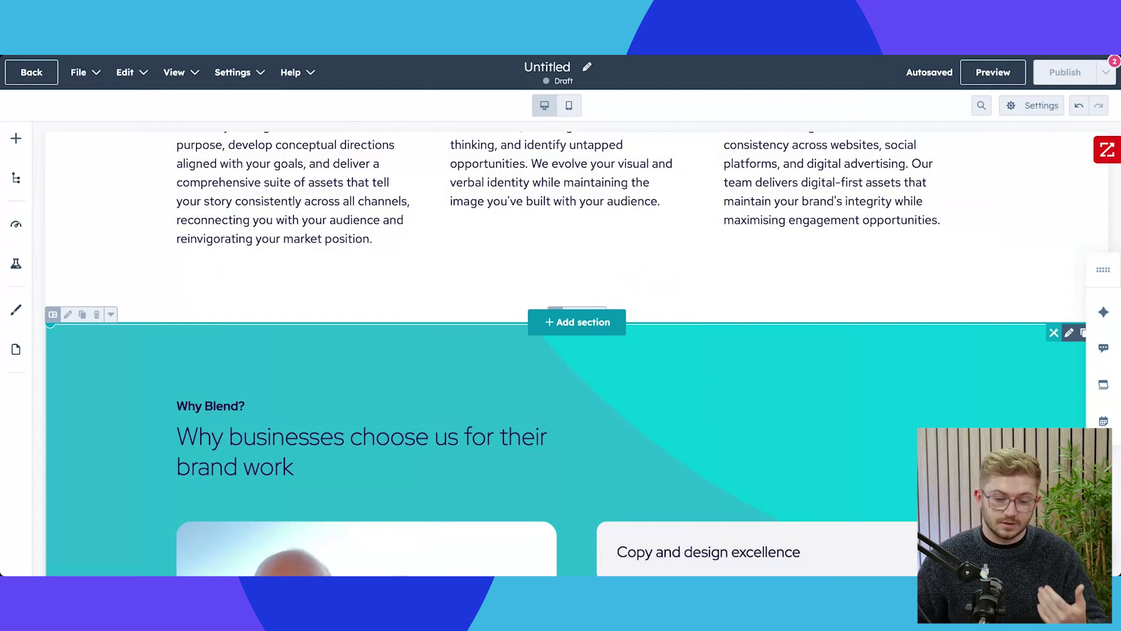
scroll(561, 350, down, 4)
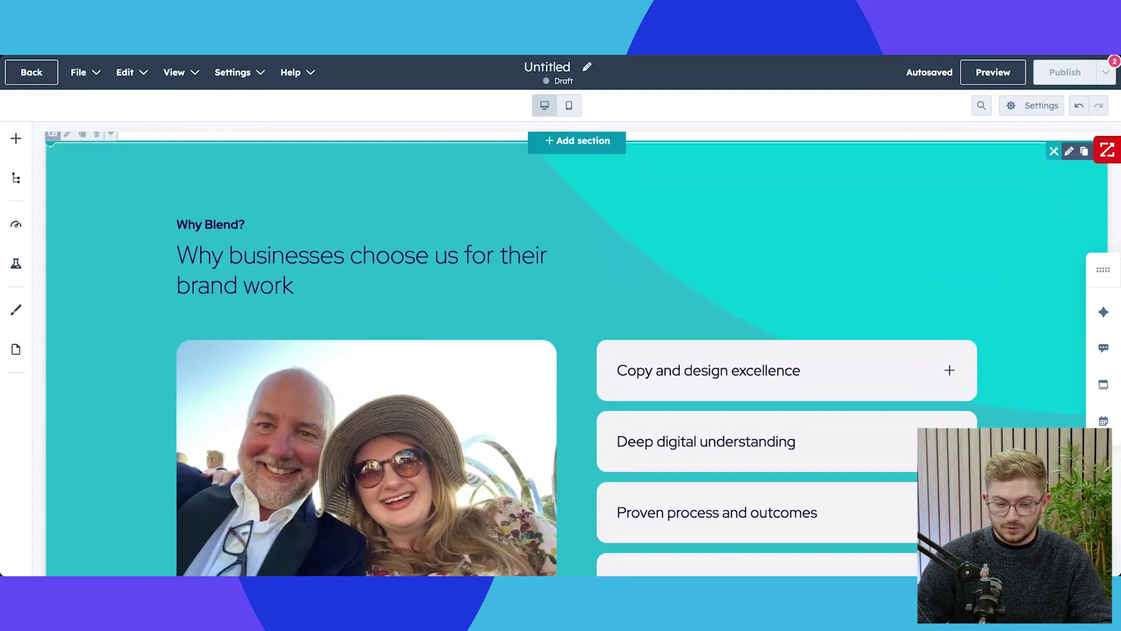
scroll(452, 264, down, 5)
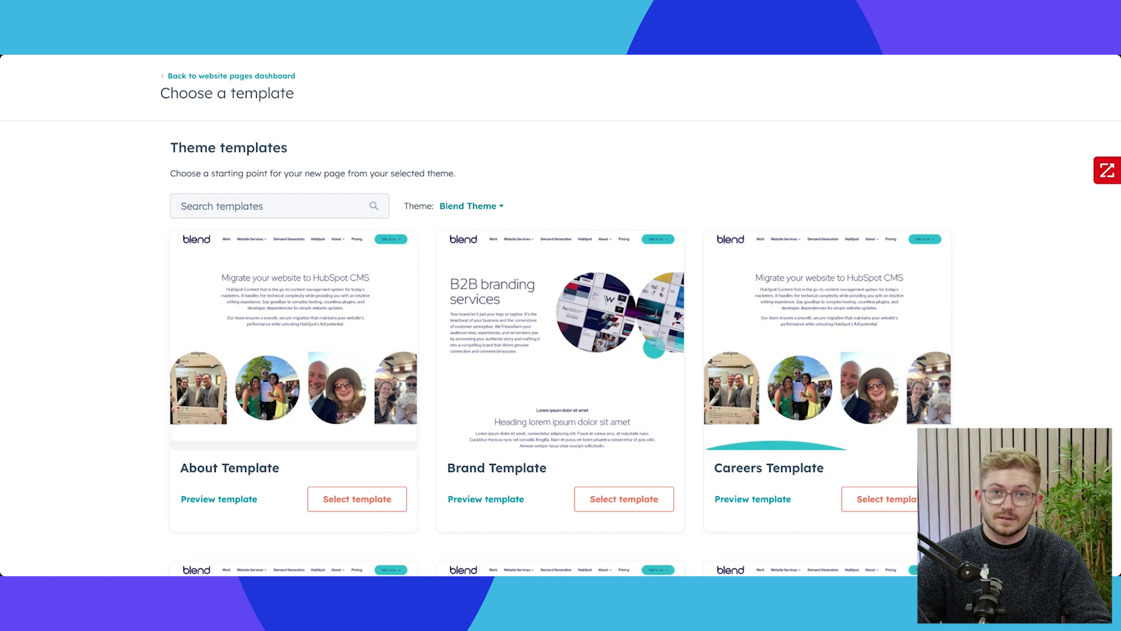
Switch the template theme from Blend Theme to Elevate and browse its templates, including Blank.
click(470, 206)
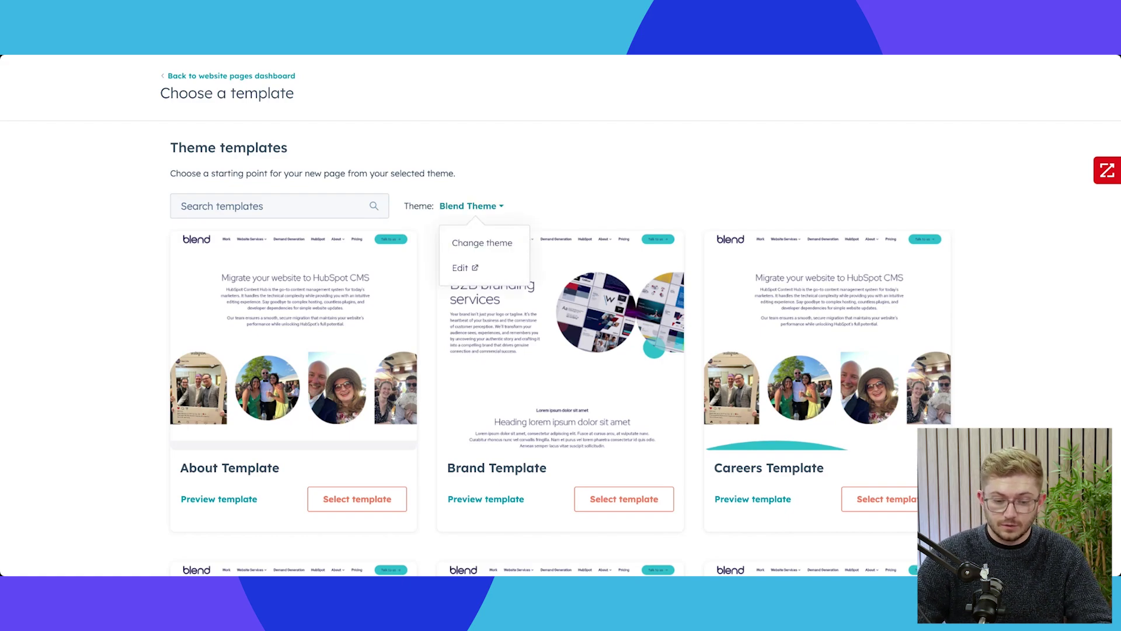
click(485, 249)
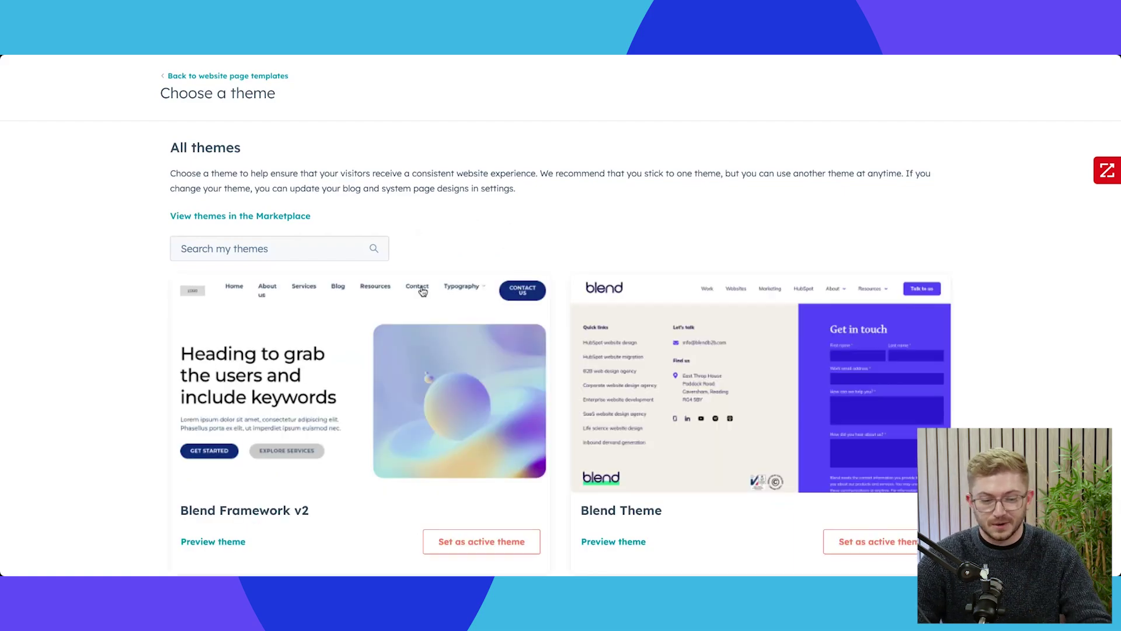
scroll(573, 324, down, 7)
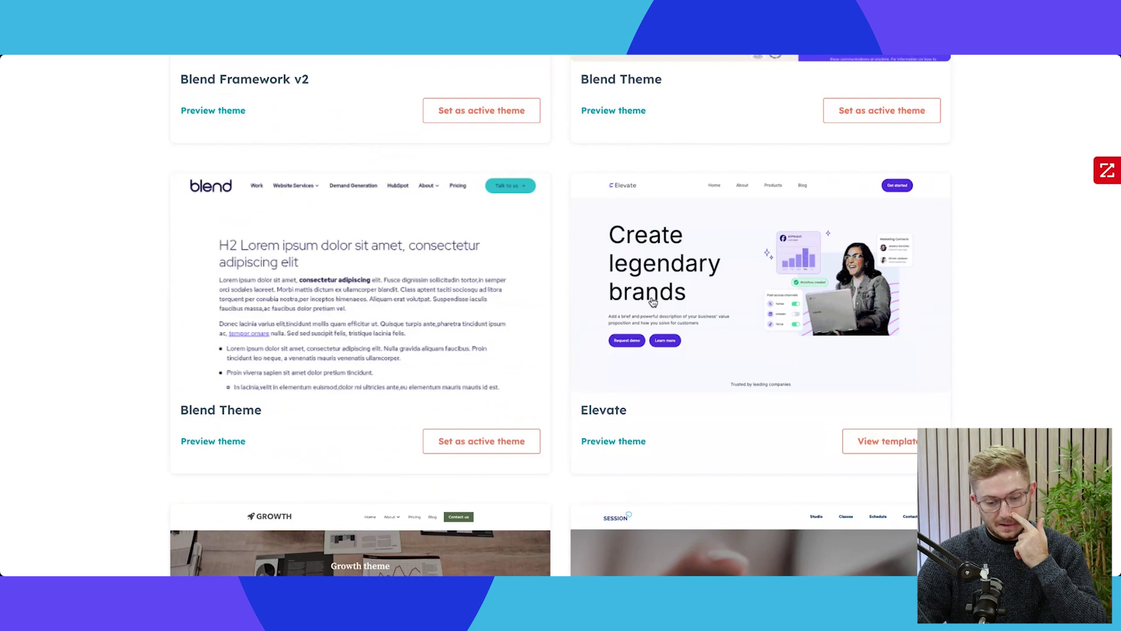
click(653, 301)
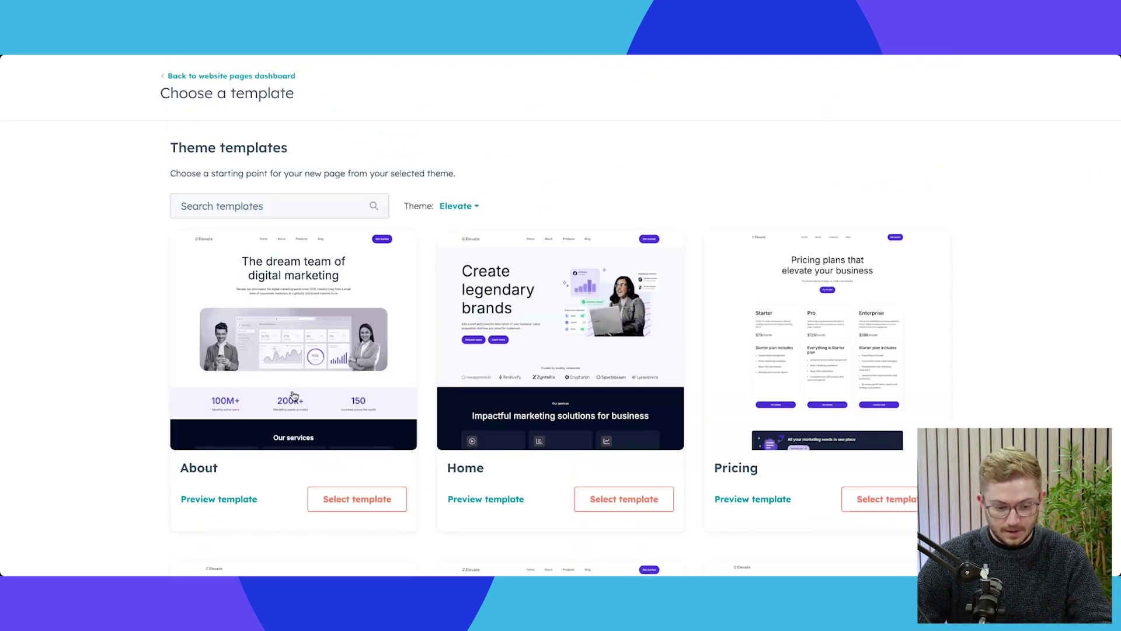
scroll(293, 396, down, 3)
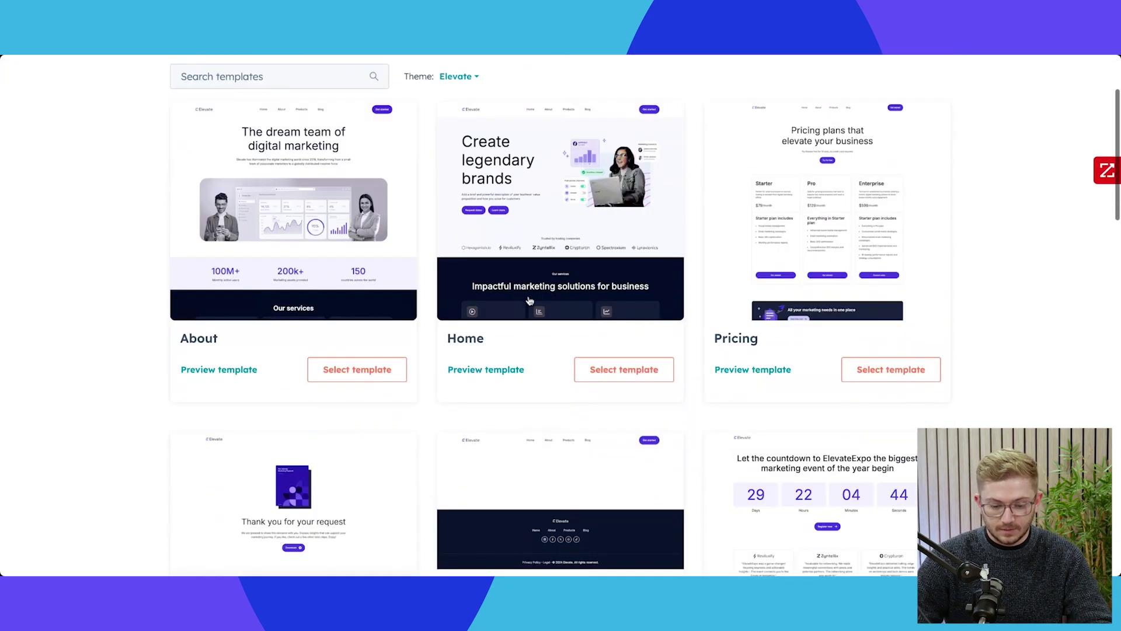
scroll(529, 301, down, 5)
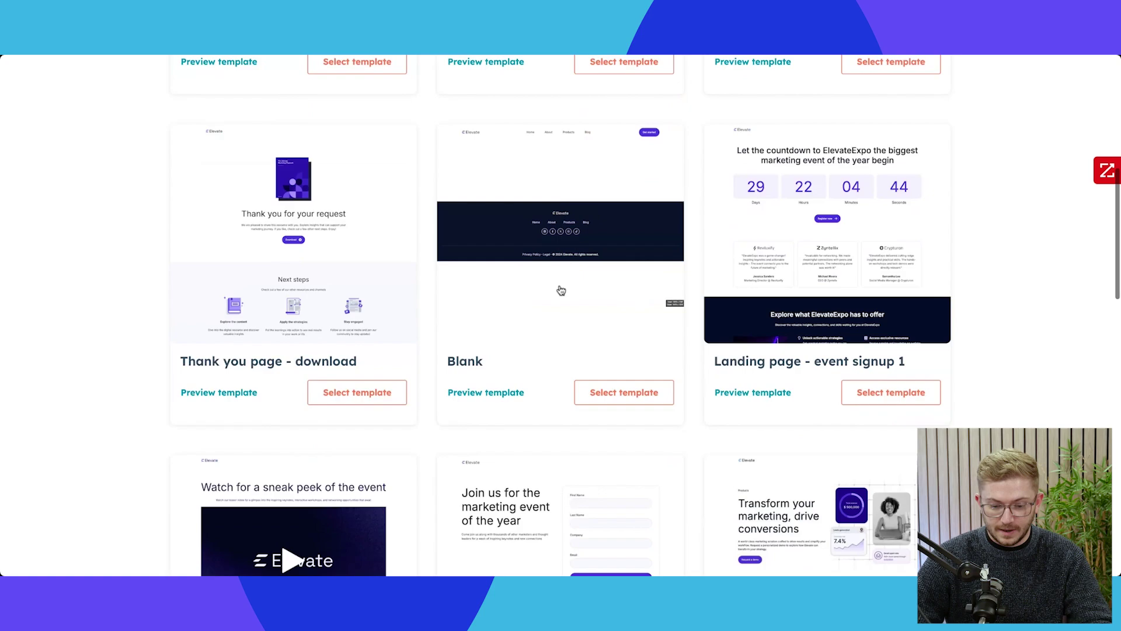
Start a blank page and add the starry 'Connect Your Brand with Purpose' hero from the Hero gallery.
click(628, 395)
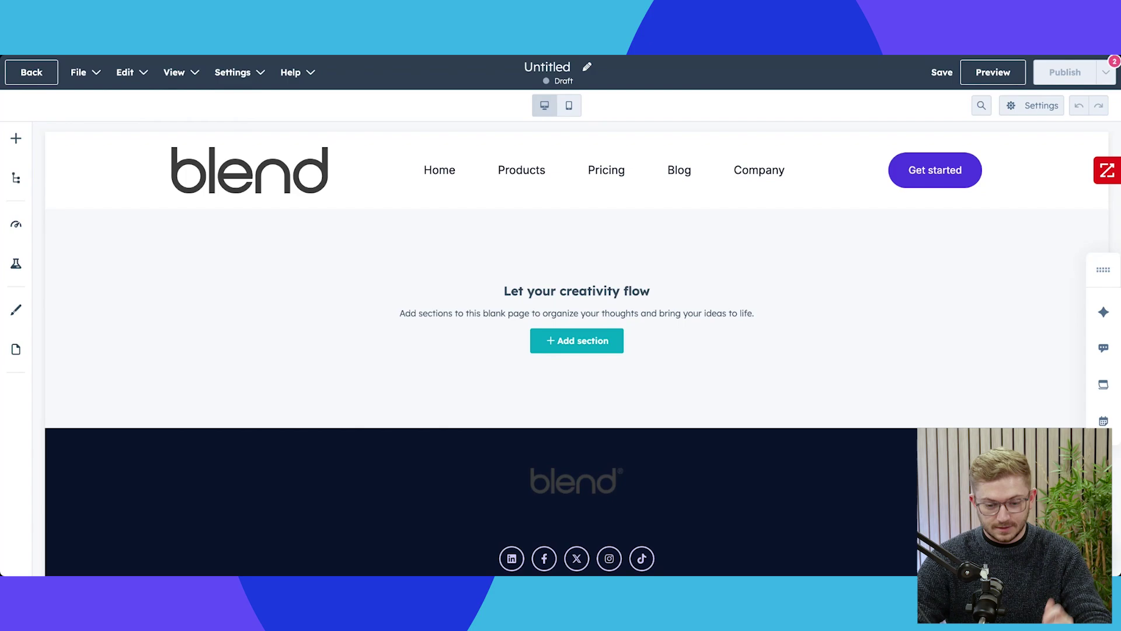
click(578, 352)
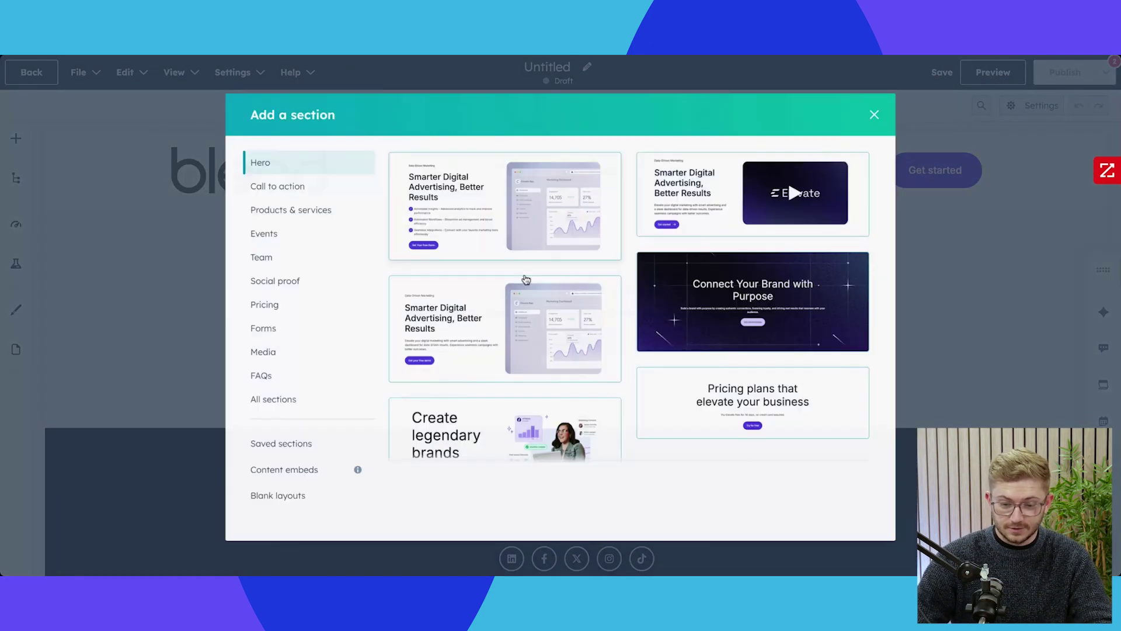
scroll(528, 295, down, 1)
scroll(528, 294, up, 1)
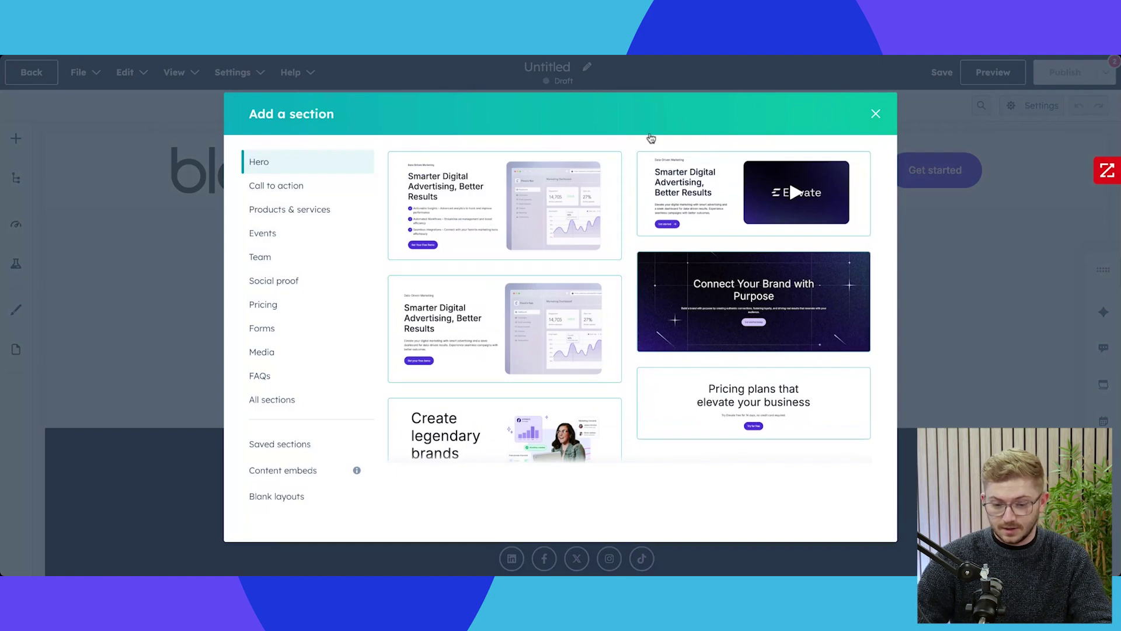
scroll(694, 298, down, 1)
scroll(576, 393, up, 1)
scroll(577, 393, down, 1)
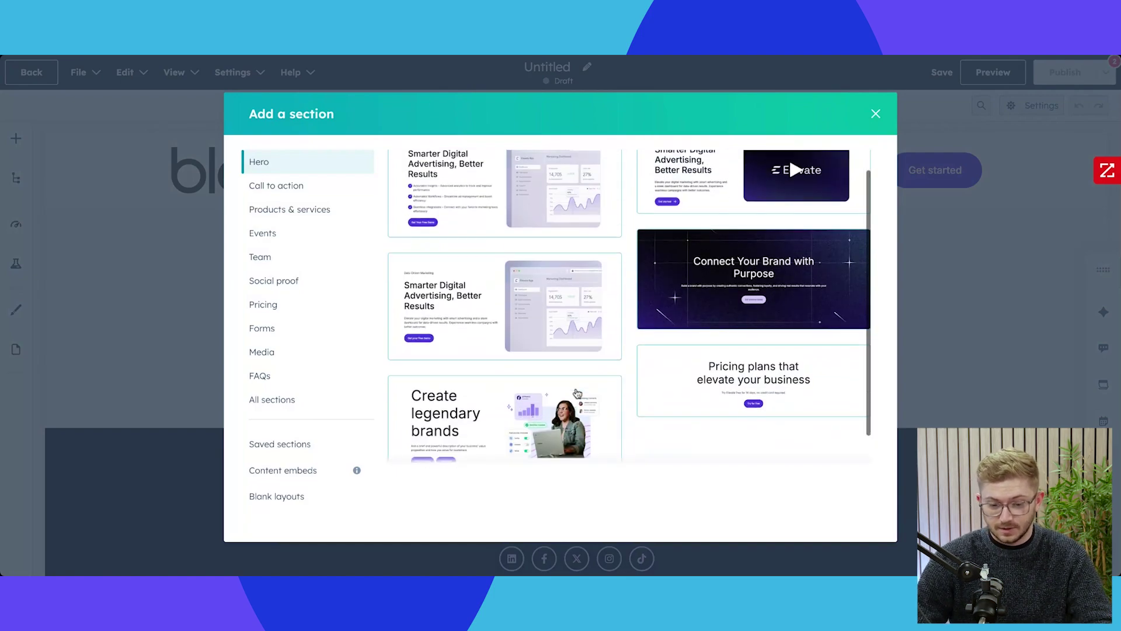
scroll(577, 392, down, 1)
scroll(501, 268, up, 1)
scroll(503, 340, down, 1)
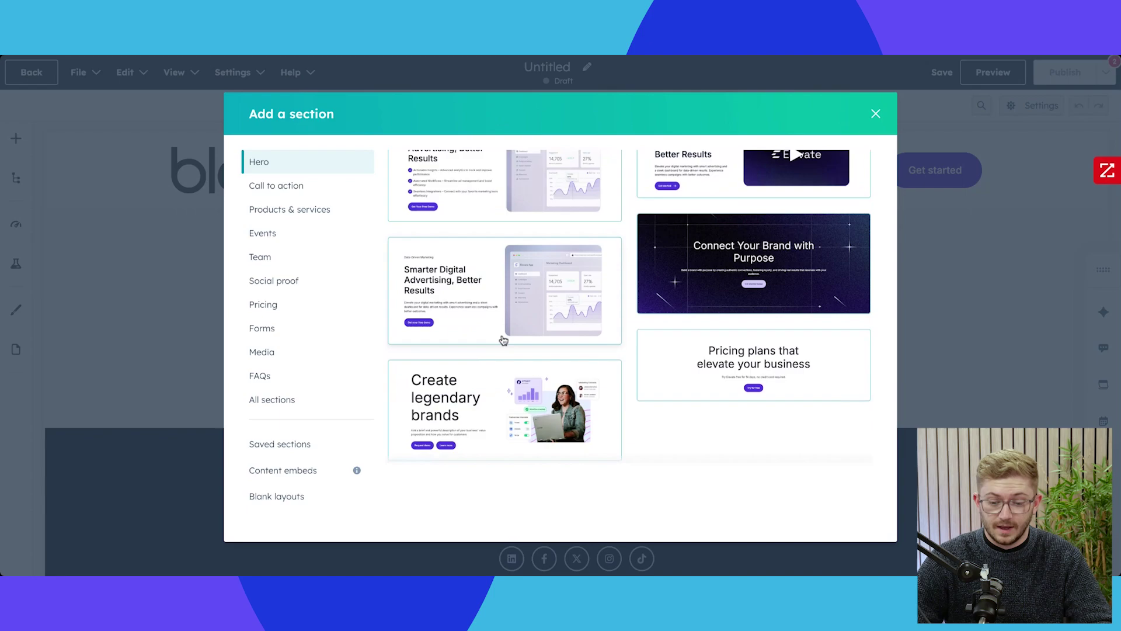
scroll(503, 340, down, 1)
click(720, 267)
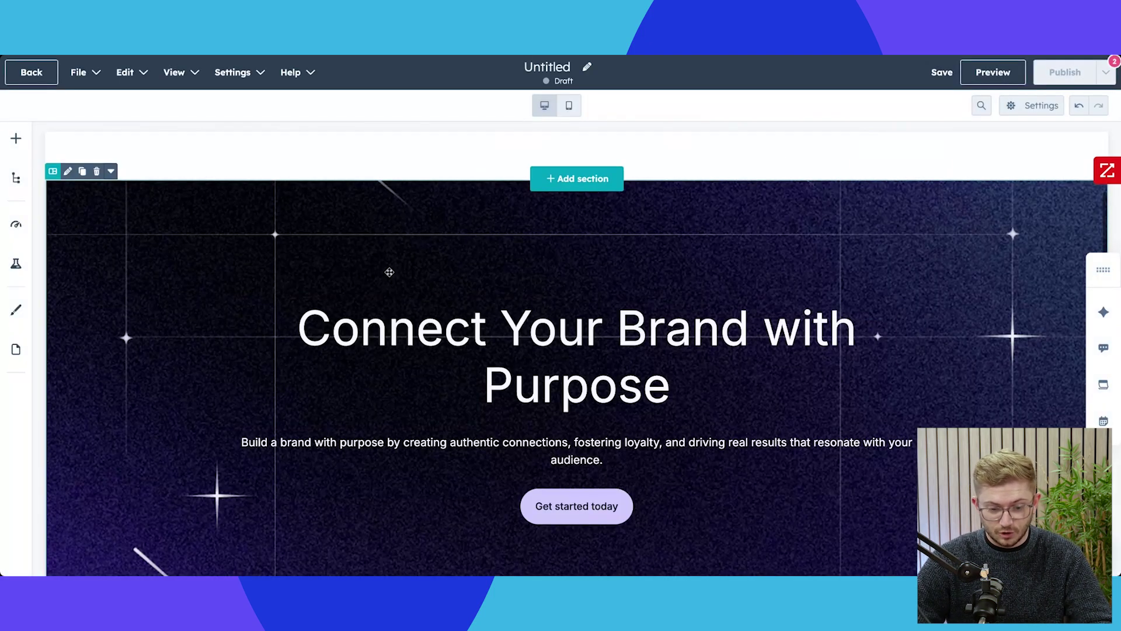
Move the 'Get started today' button above the hero's intro paragraph.
scroll(389, 270, up, 2)
scroll(452, 292, down, 4)
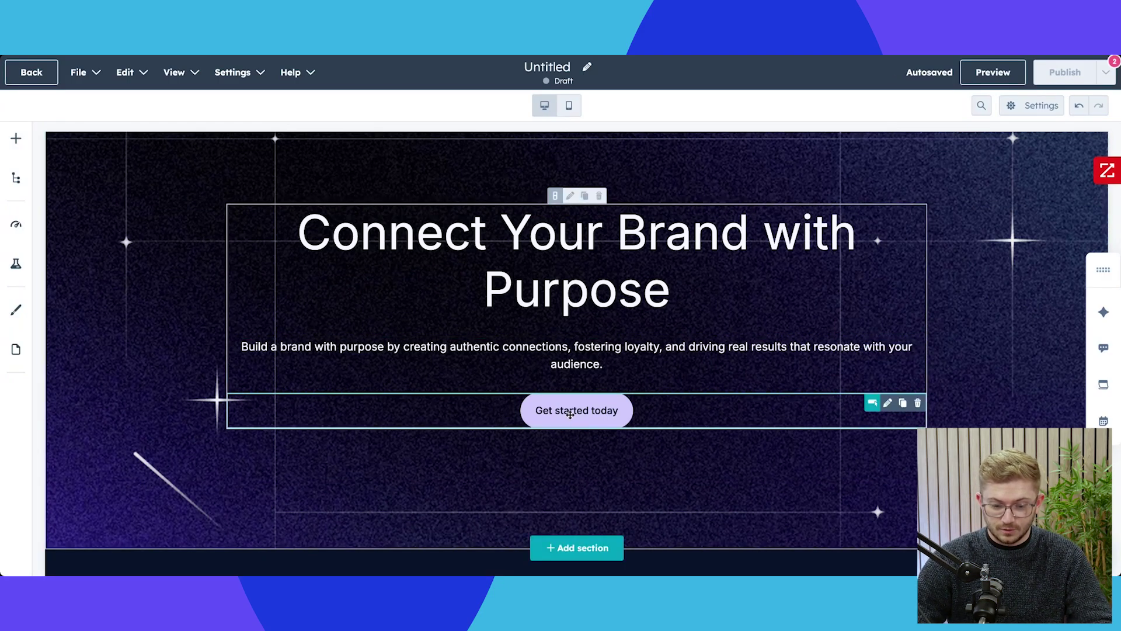
drag(566, 418, 657, 348)
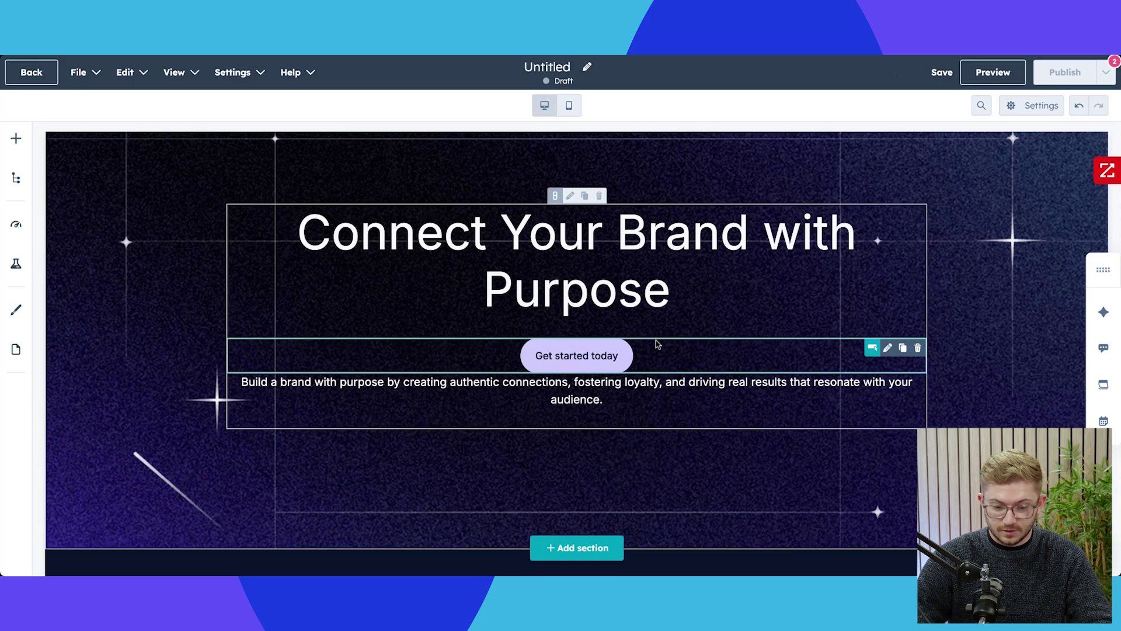
click(549, 352)
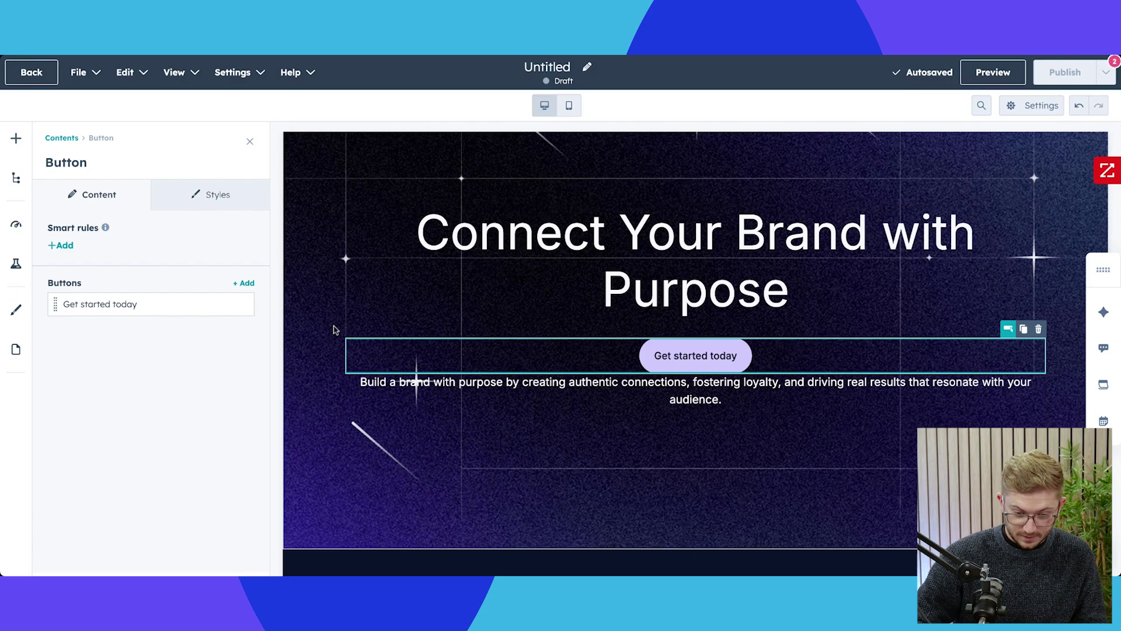
click(336, 345)
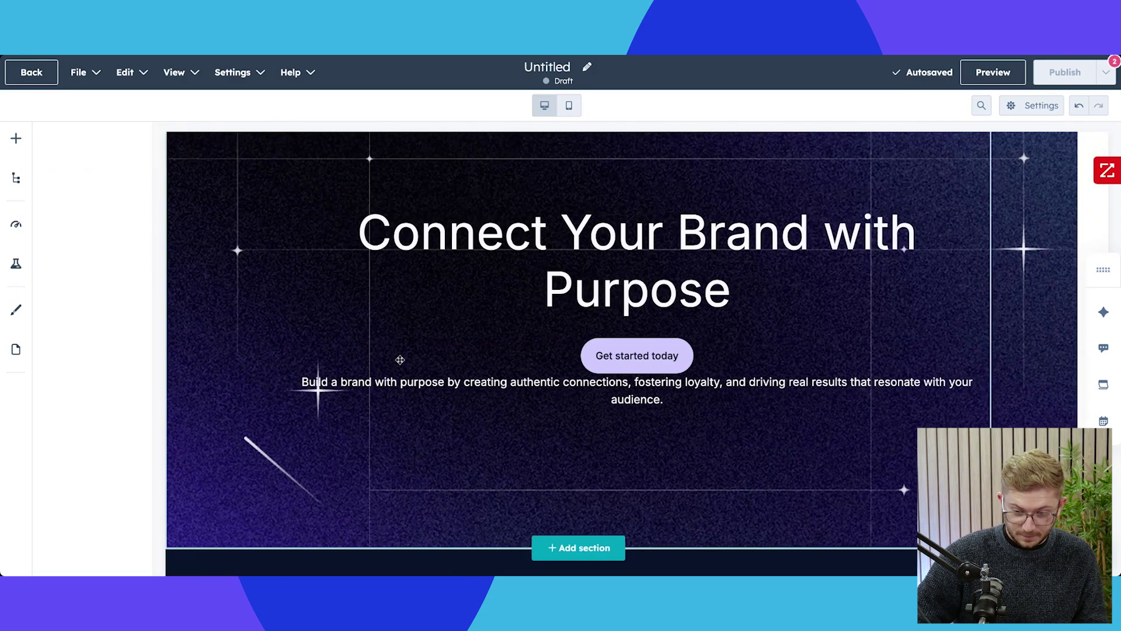
Put the button in its own right-hand column beside the heading and text.
drag(381, 358, 1000, 302)
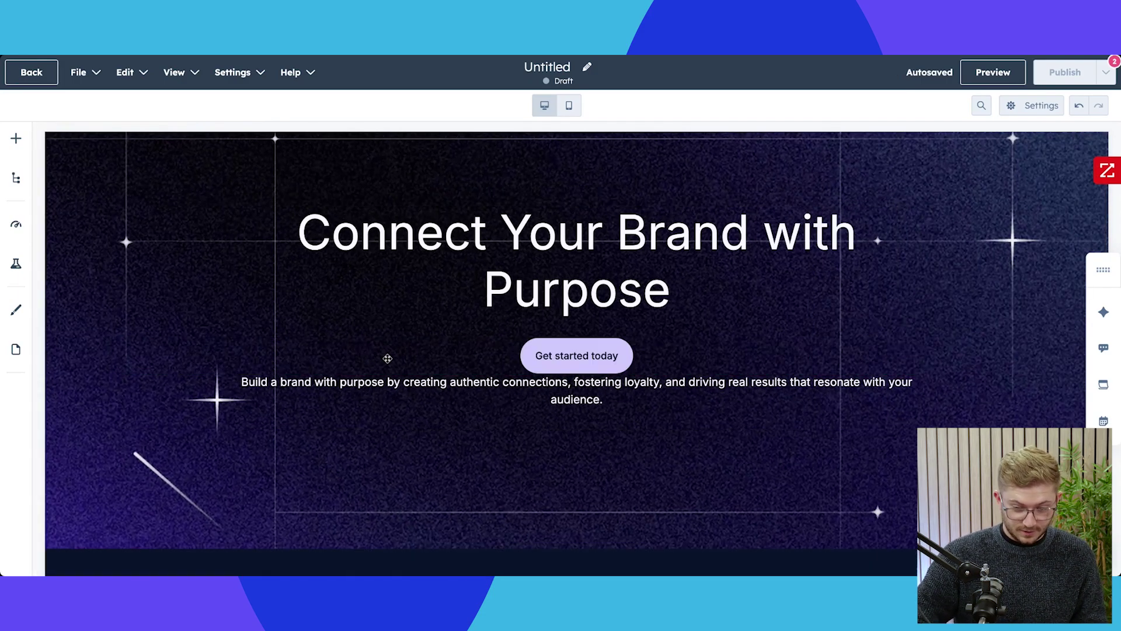
scroll(360, 277, up, 3)
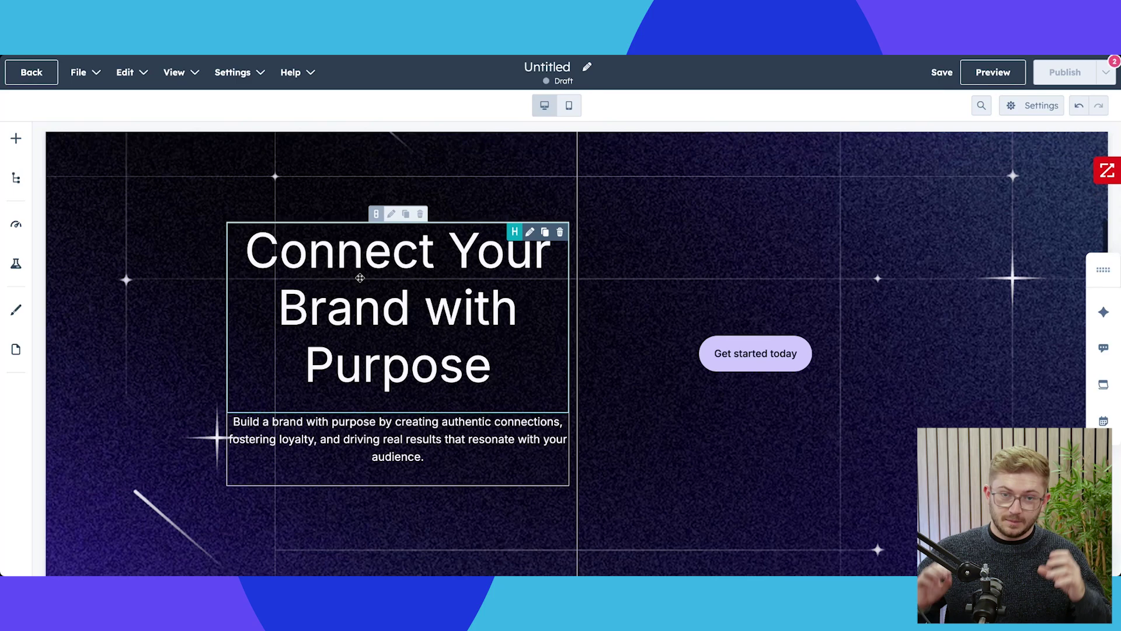
scroll(360, 277, down, 3)
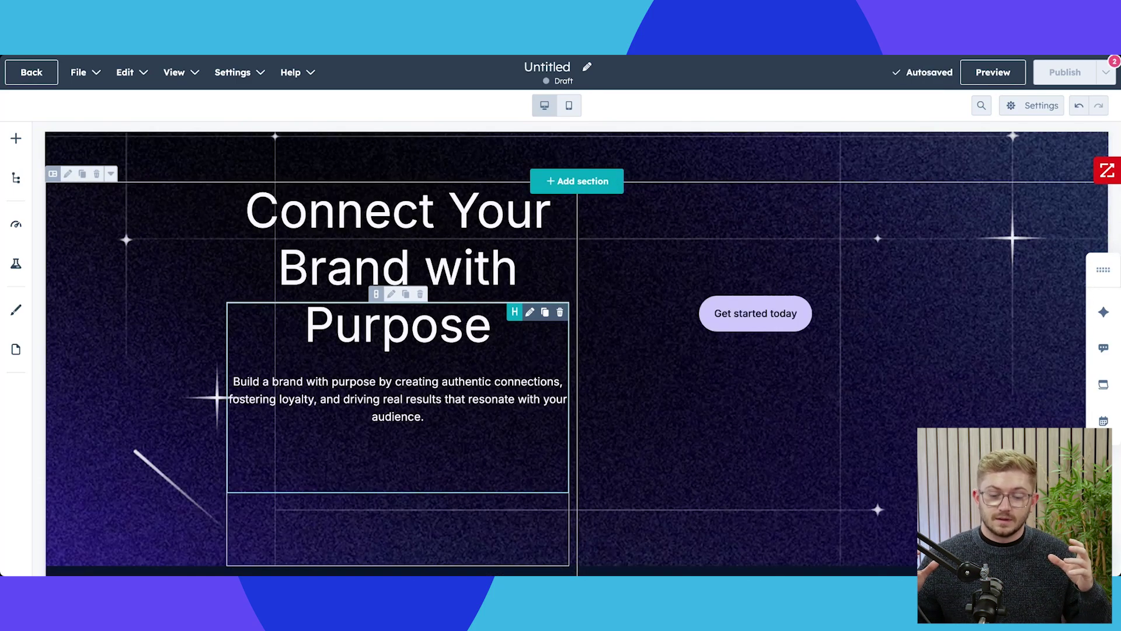
scroll(365, 347, up, 3)
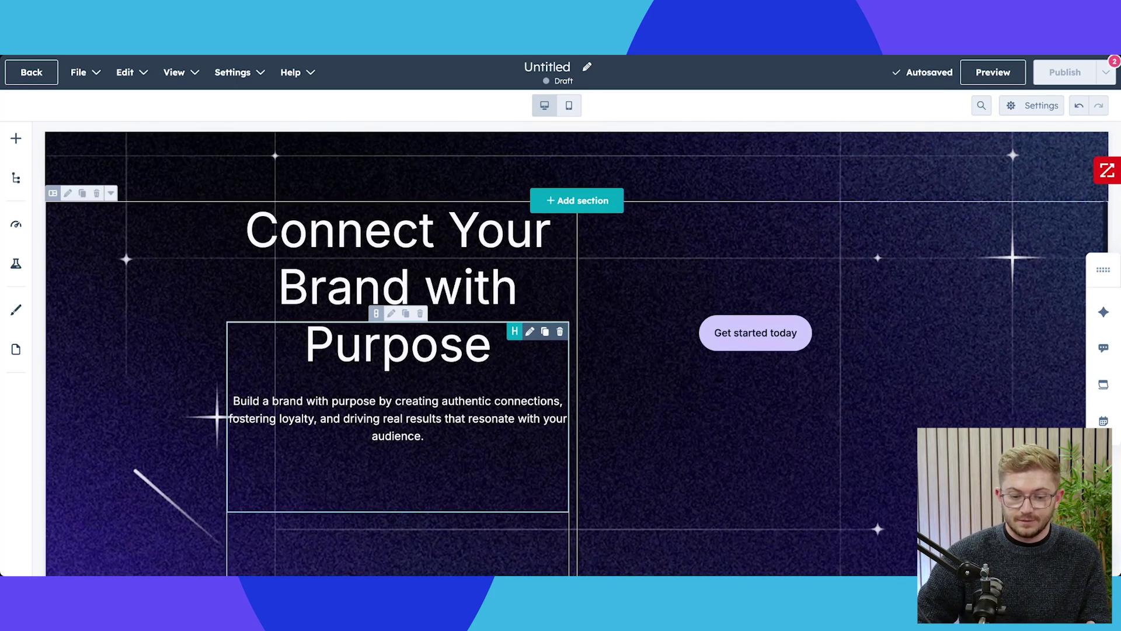
scroll(365, 346, down, 2)
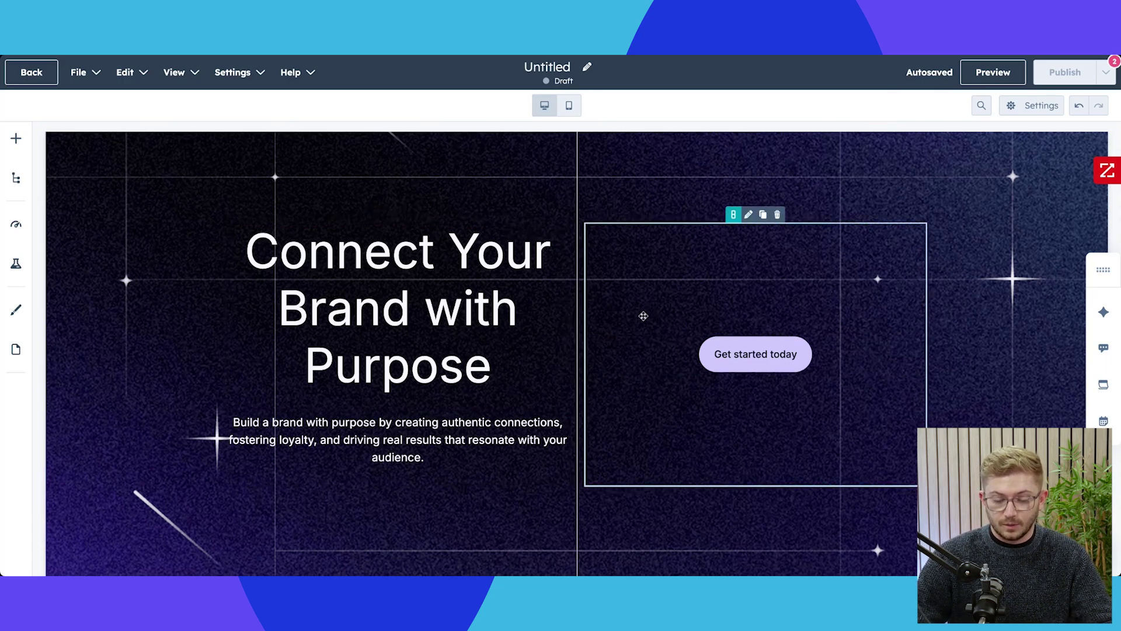
scroll(643, 316, down, 2)
scroll(642, 316, down, 2)
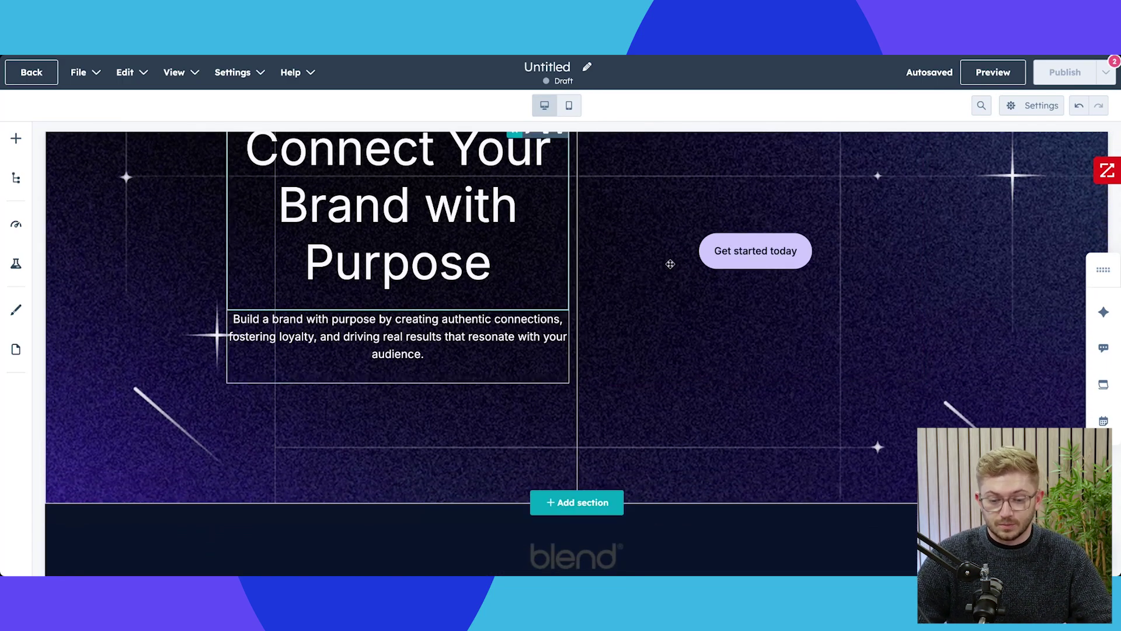
scroll(589, 278, up, 1)
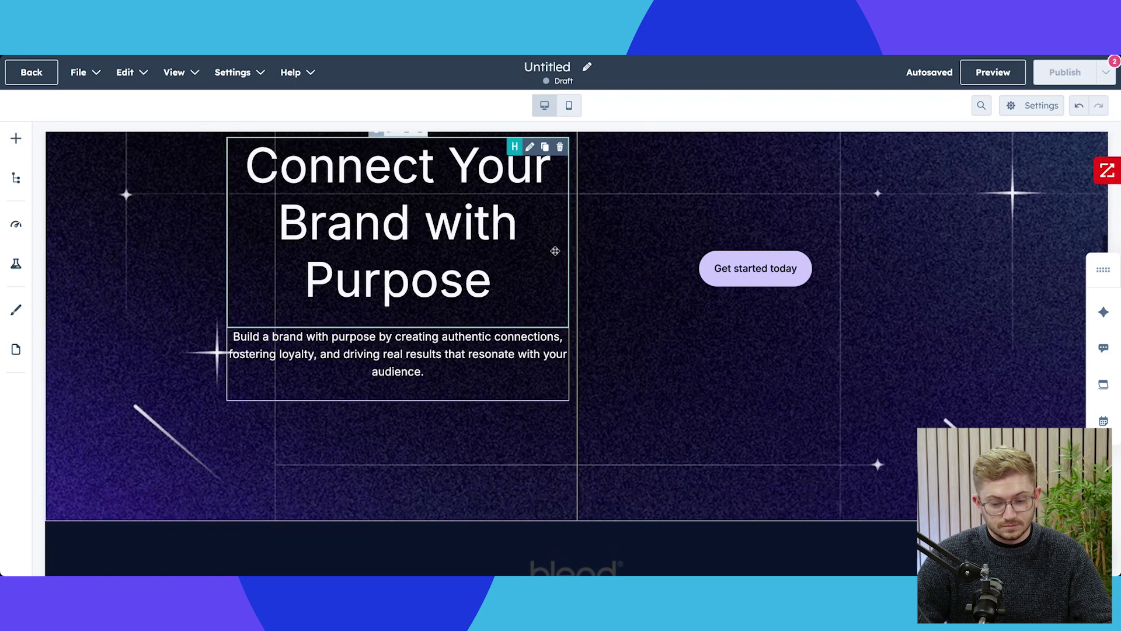
scroll(673, 286, up, 1)
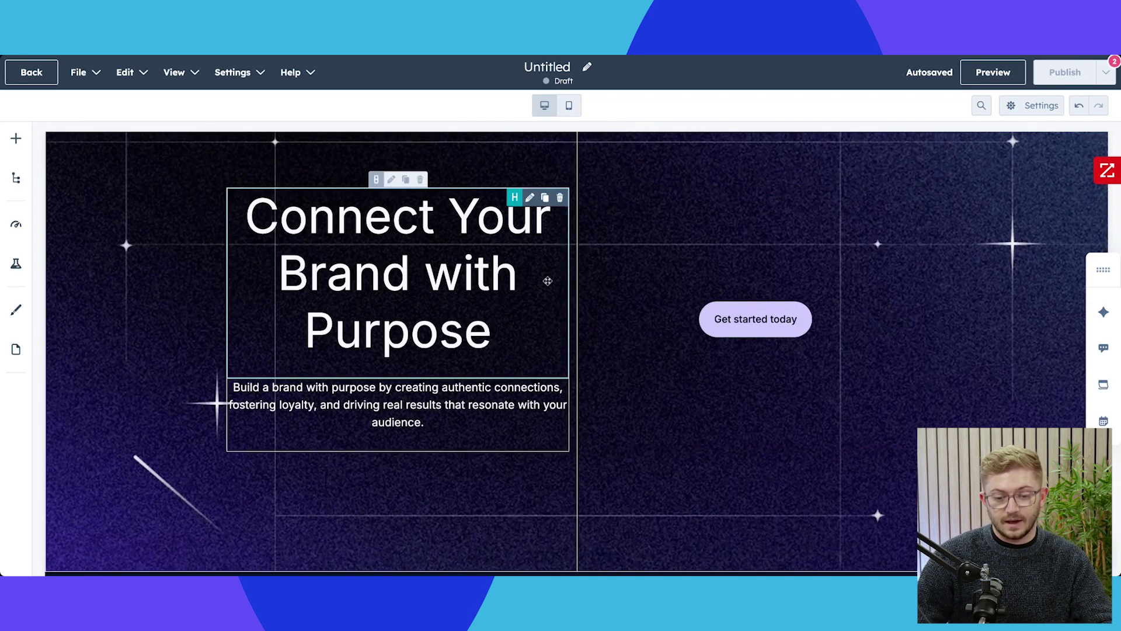
Add a 'Something Powerful' Rich text block in a new section below the hero.
click(16, 139)
scroll(508, 391, down, 3)
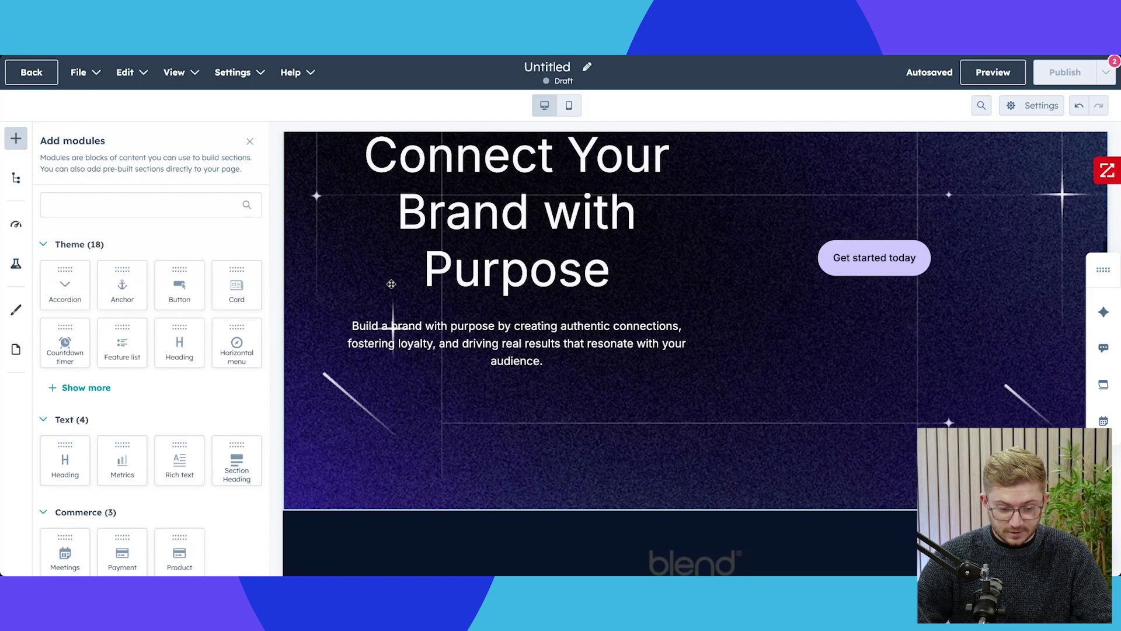
scroll(195, 380, down, 1)
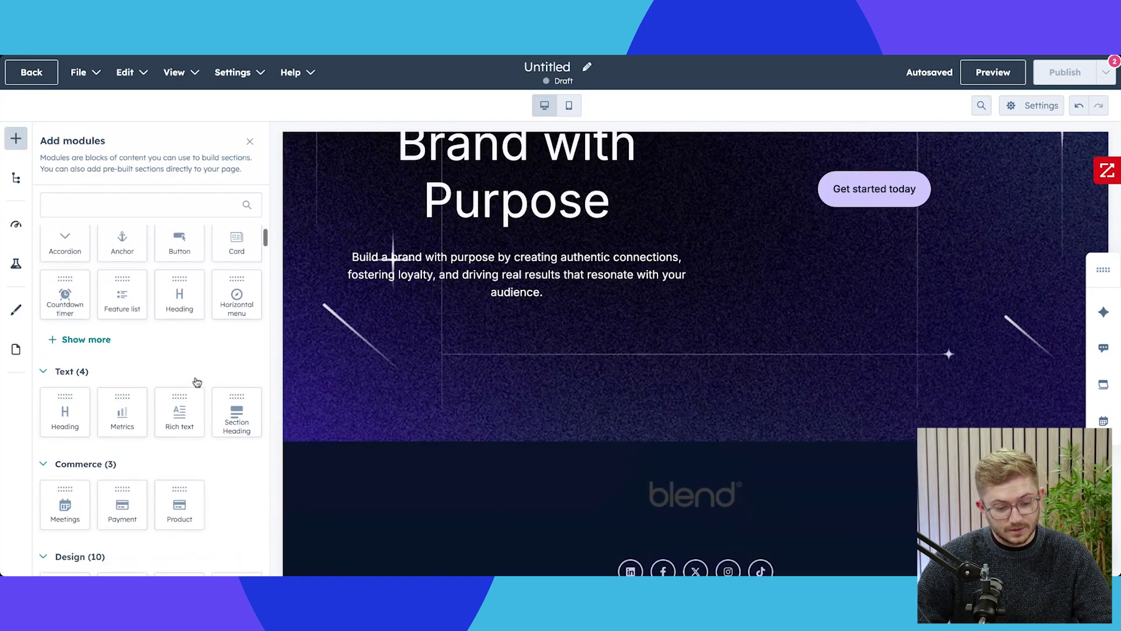
scroll(187, 370, up, 1)
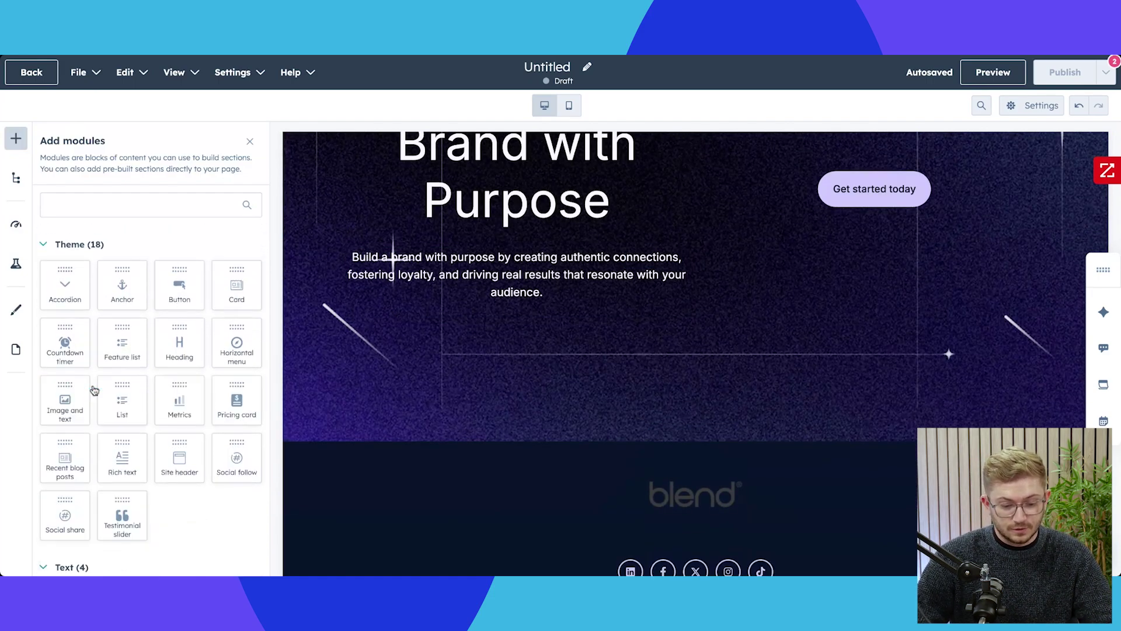
click(88, 389)
scroll(124, 402, down, 2)
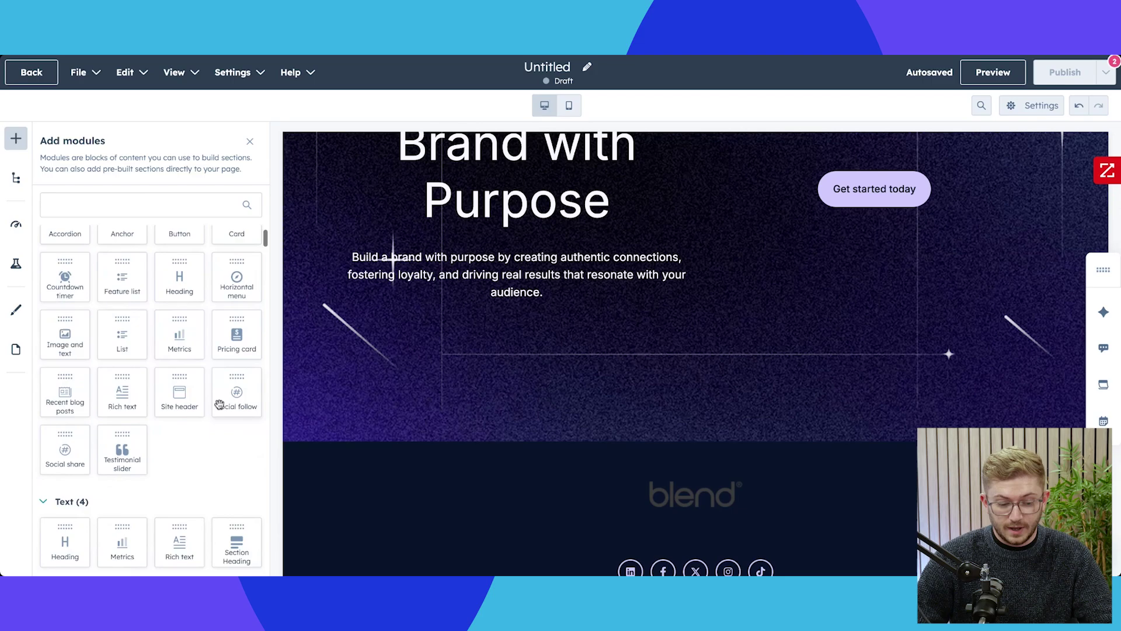
drag(120, 406, 169, 405)
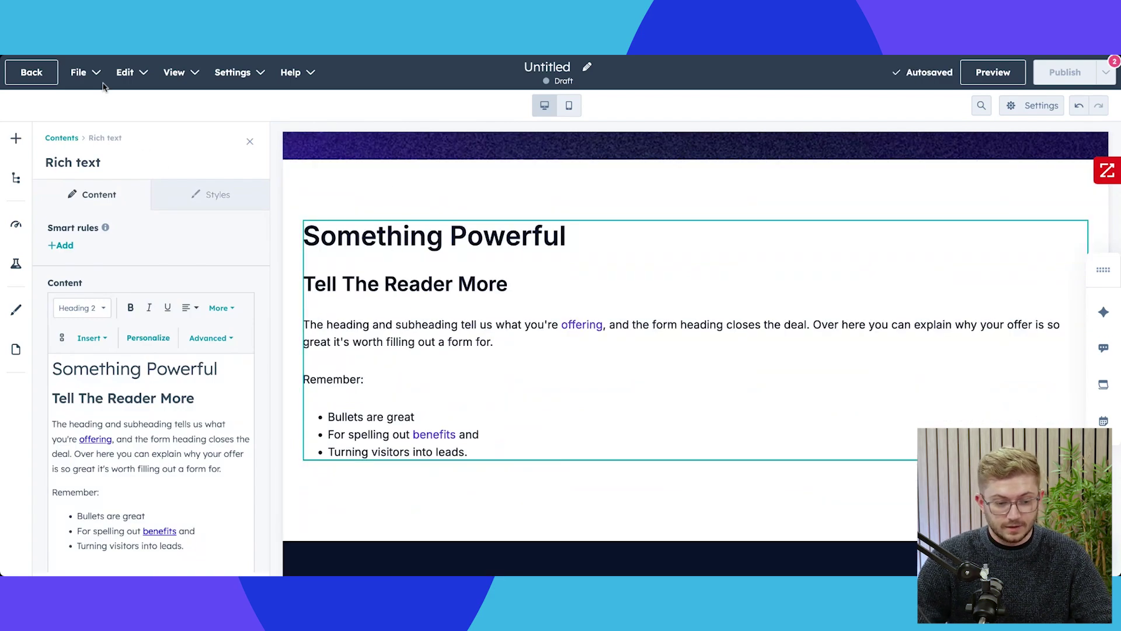
Search modules for 'image' and place an Image module to the right of the text.
click(16, 138)
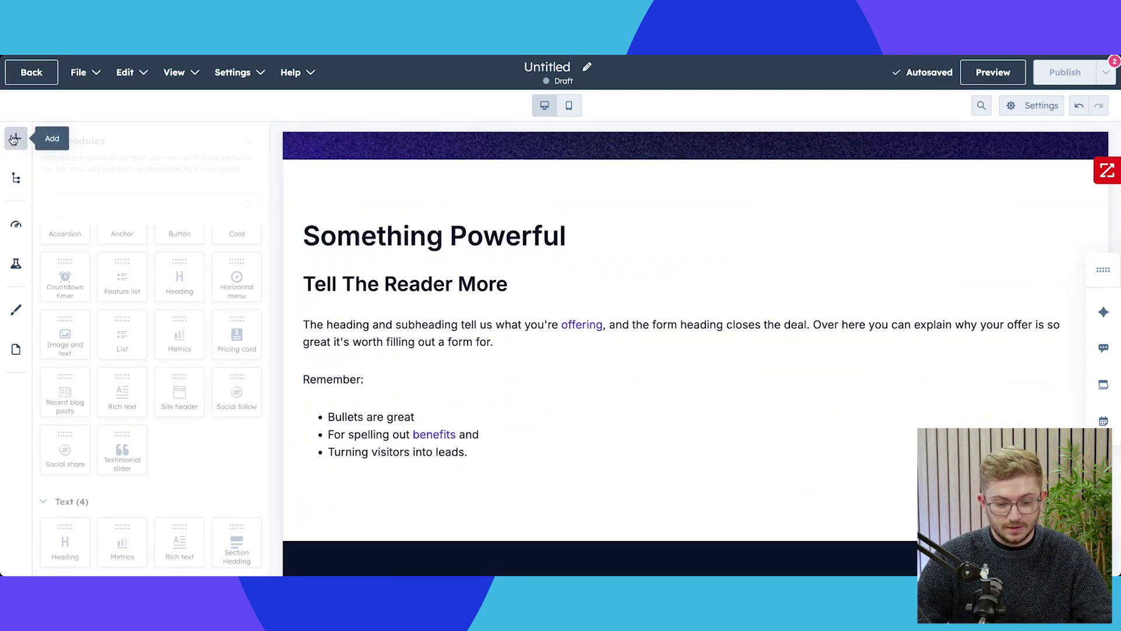
scroll(128, 313, up, 2)
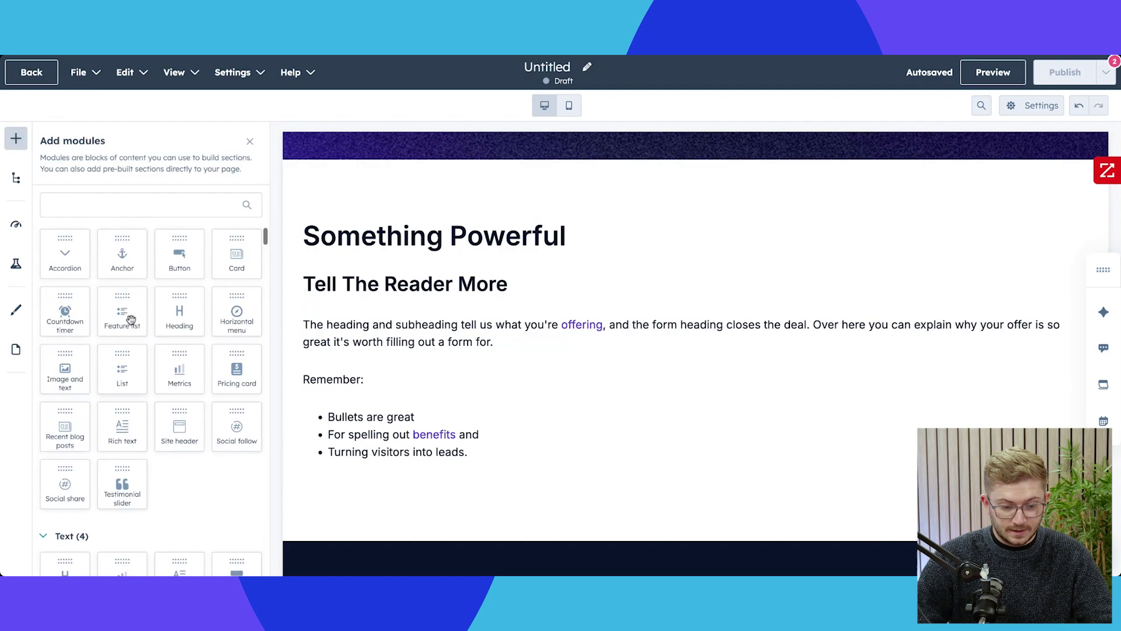
scroll(128, 315, down, 6)
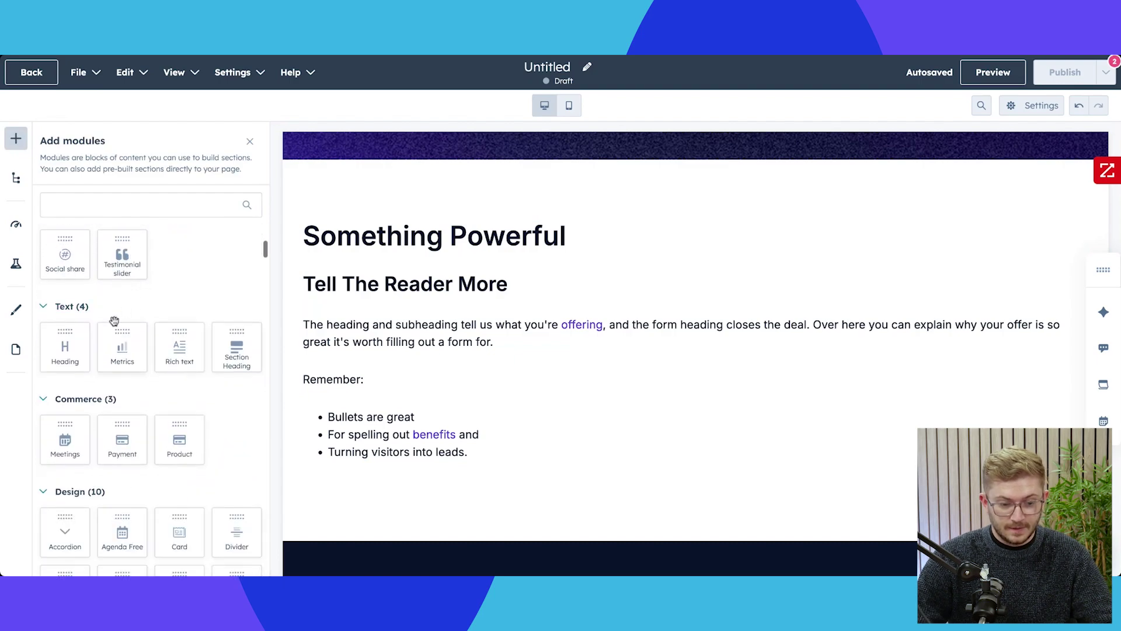
click(109, 200)
text(image)
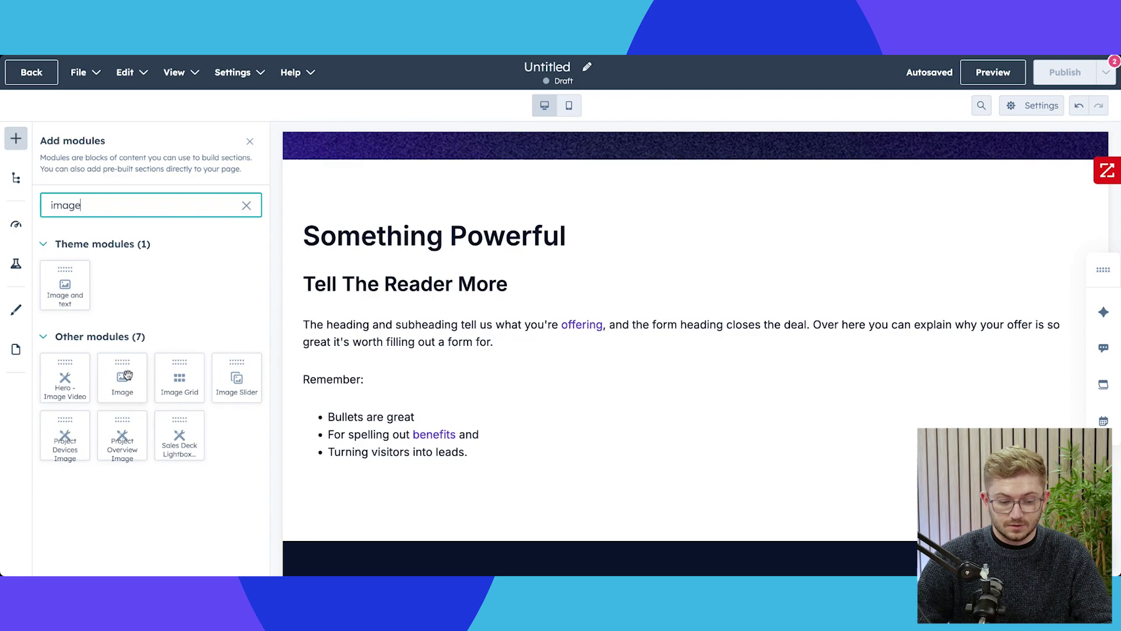
mouse_move(119, 378)
mouse_down()
mouse_move(163, 392)
mouse_move(993, 280)
mouse_up()
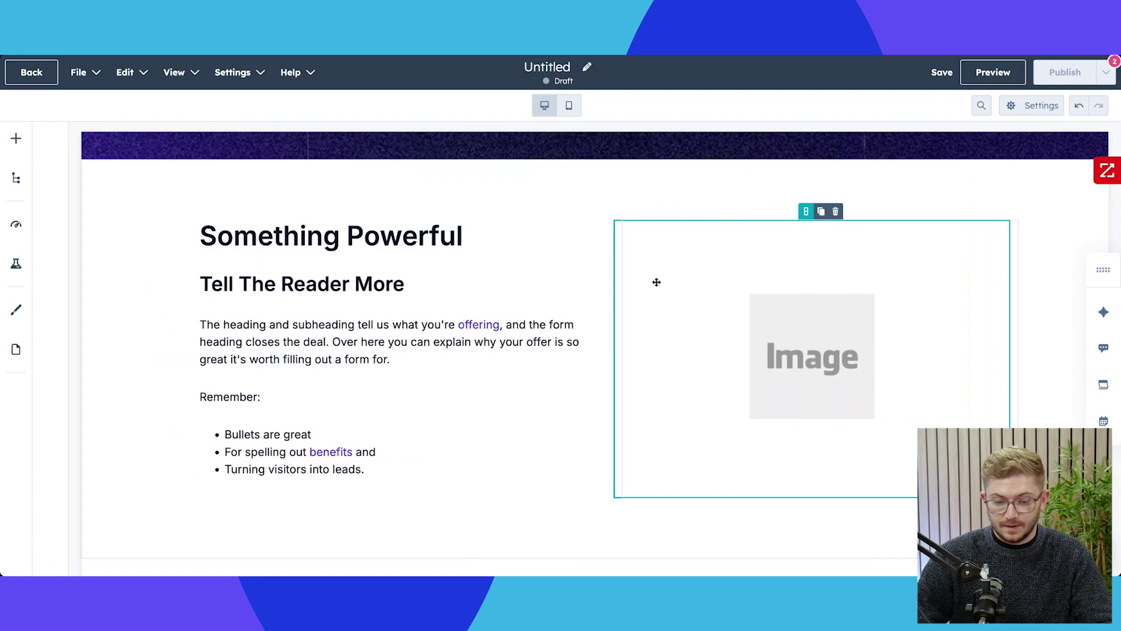
Set the section's background to a solid light blue CFE2F3 colour at 100% opacity.
click(87, 177)
click(111, 261)
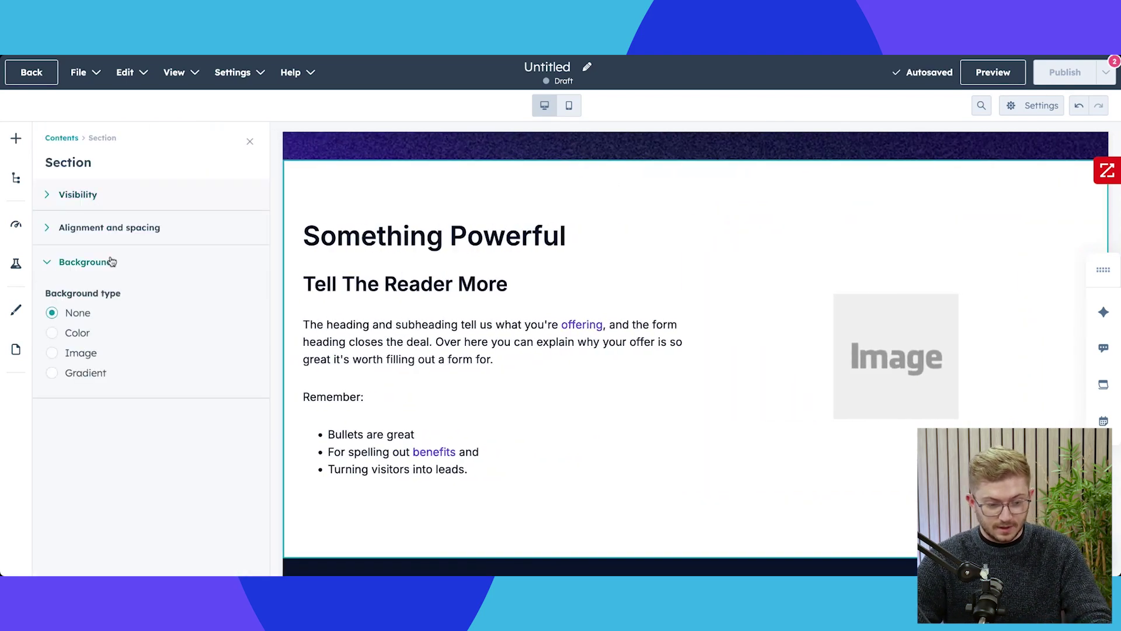
click(80, 332)
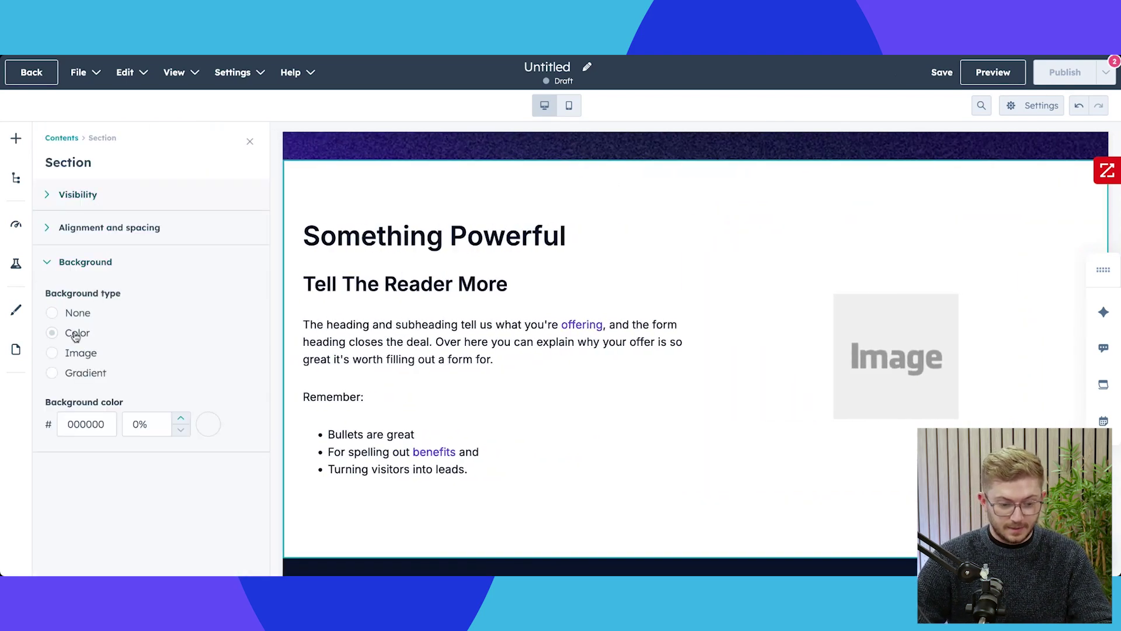
click(209, 425)
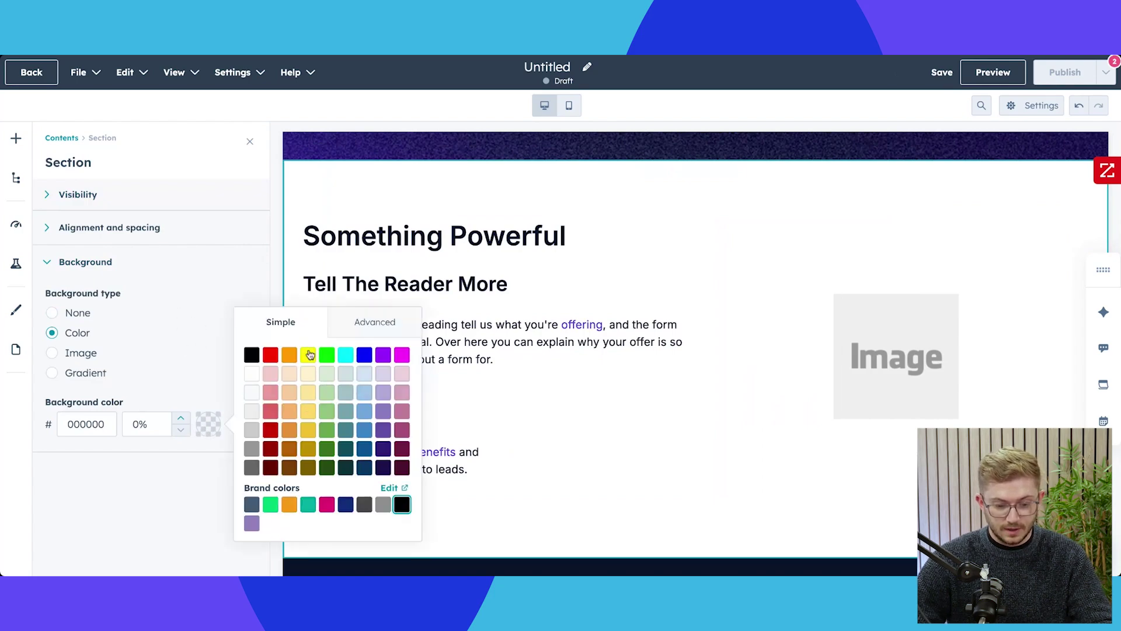
click(366, 376)
click(199, 295)
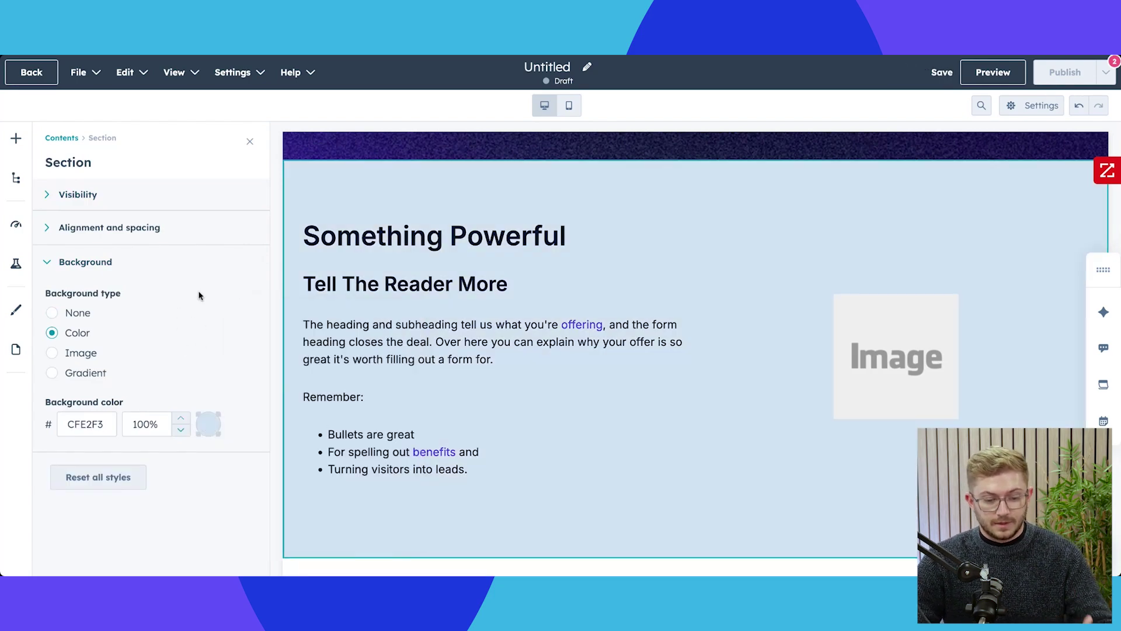
click(250, 141)
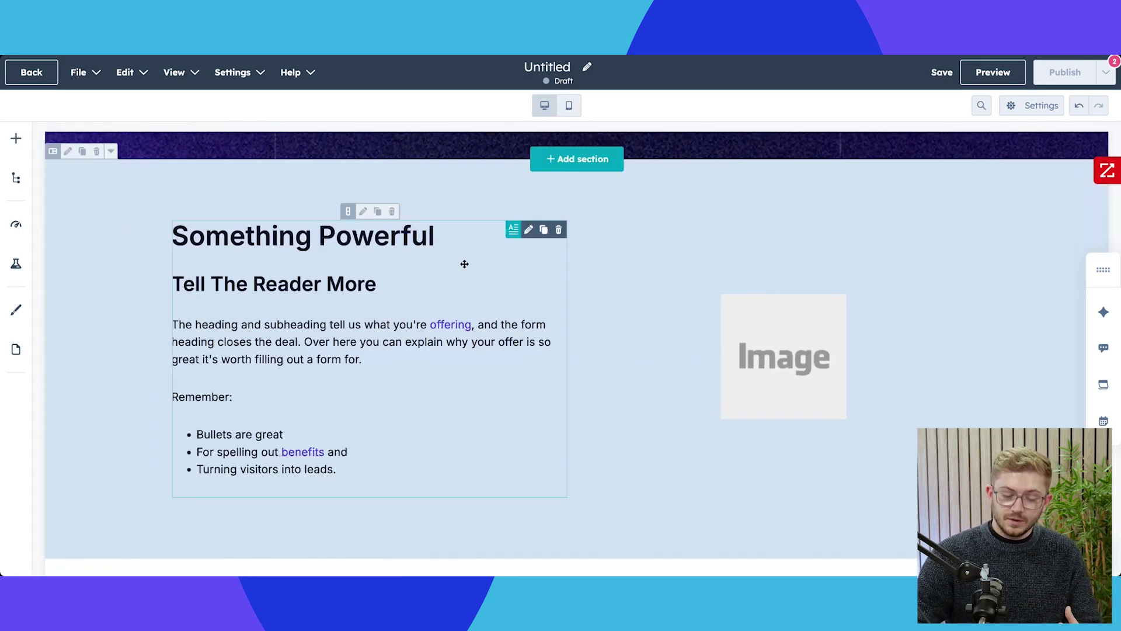
scroll(464, 264, up, 5)
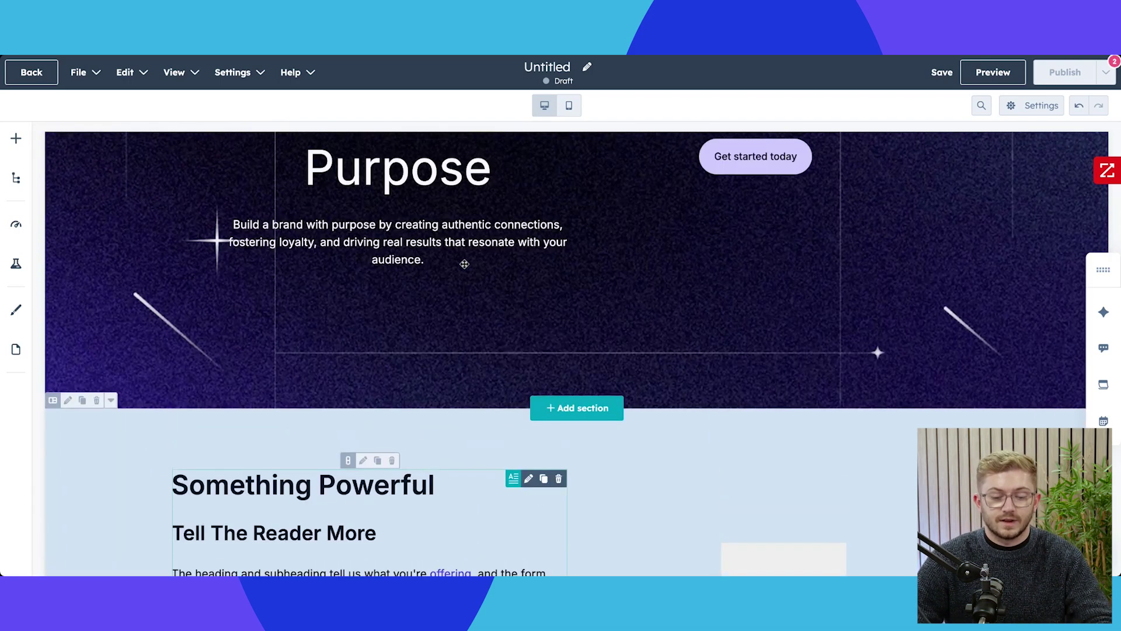
scroll(464, 264, up, 3)
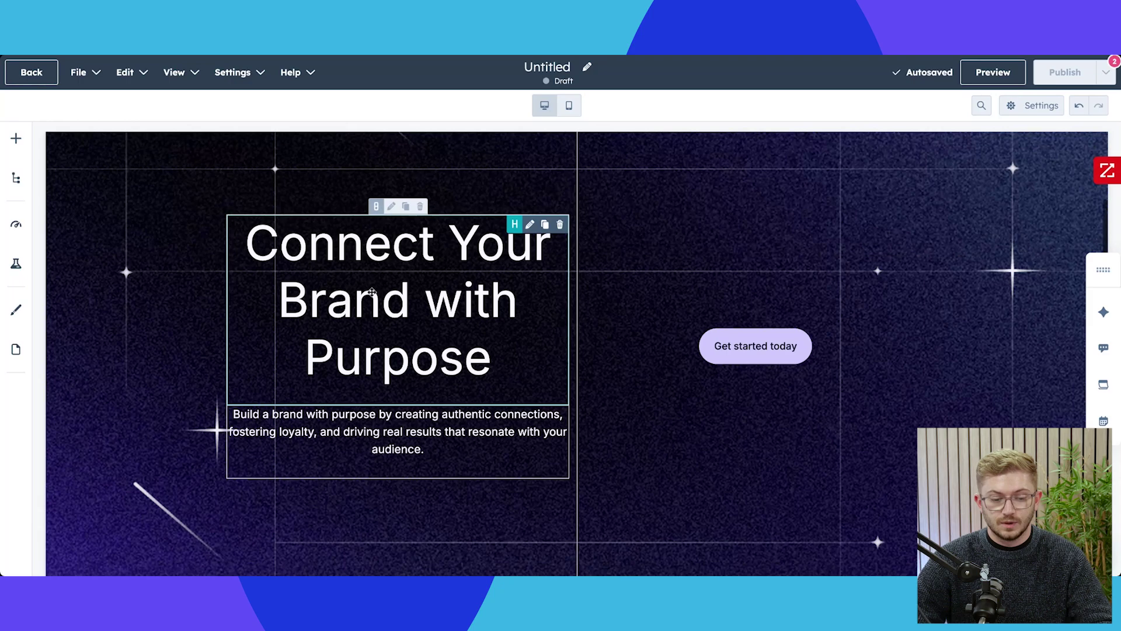
scroll(372, 292, down, 7)
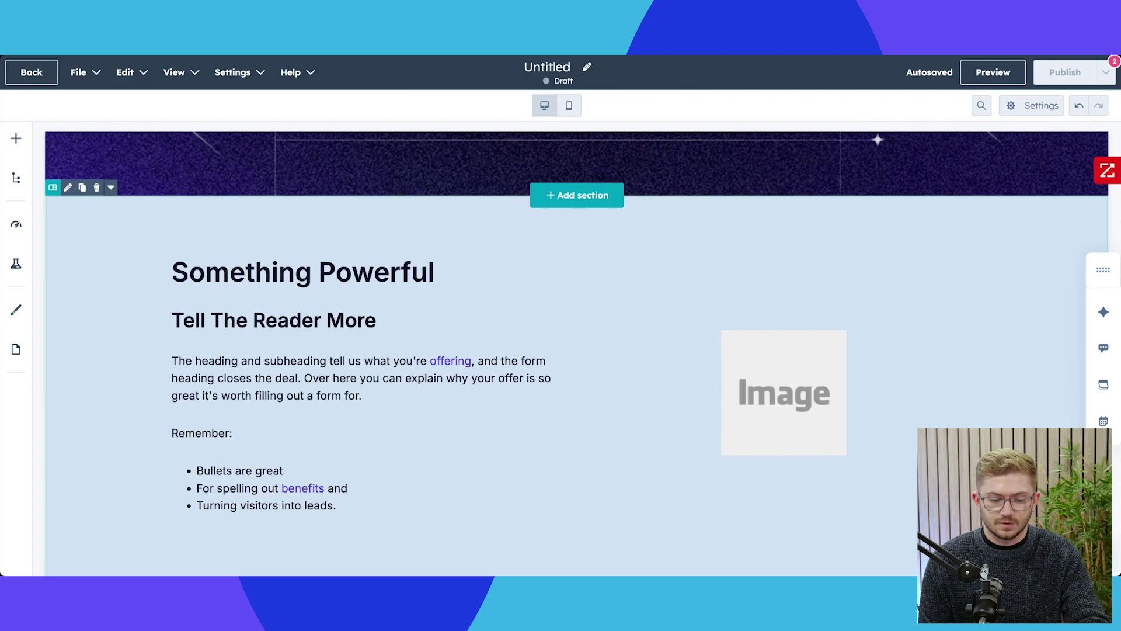
scroll(271, 245, down, 1)
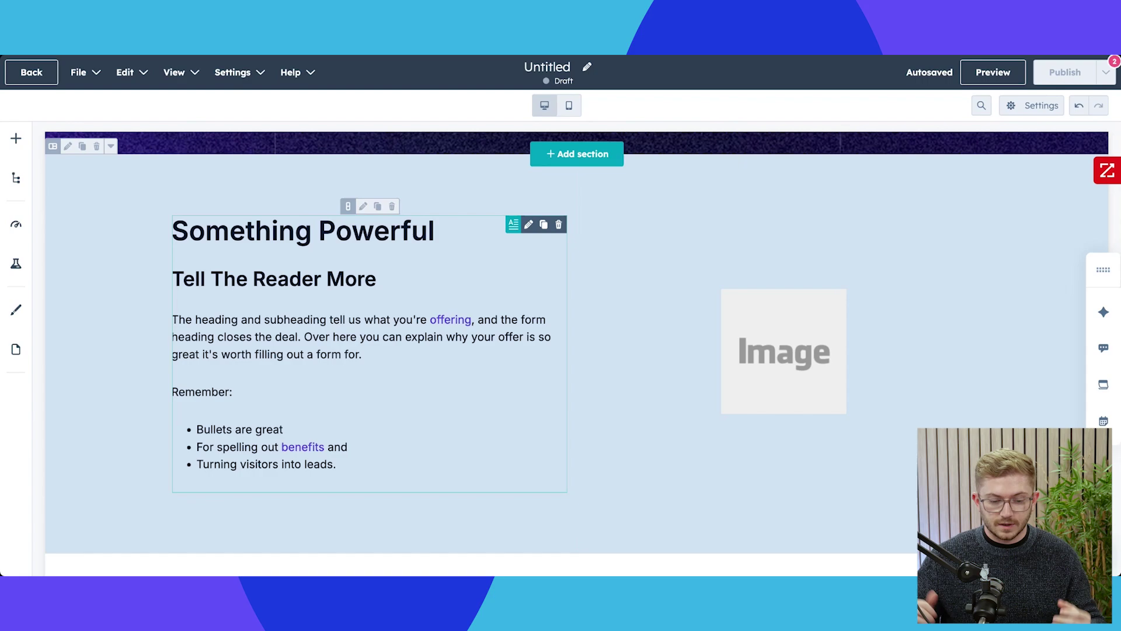
scroll(243, 257, up, 1)
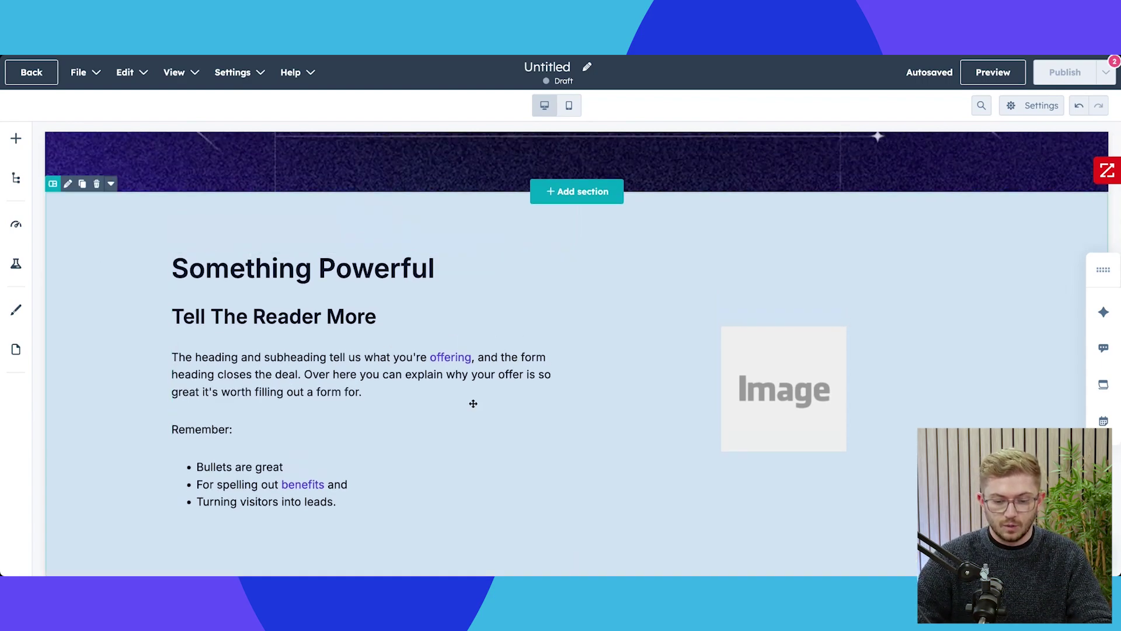
scroll(713, 376, down, 2)
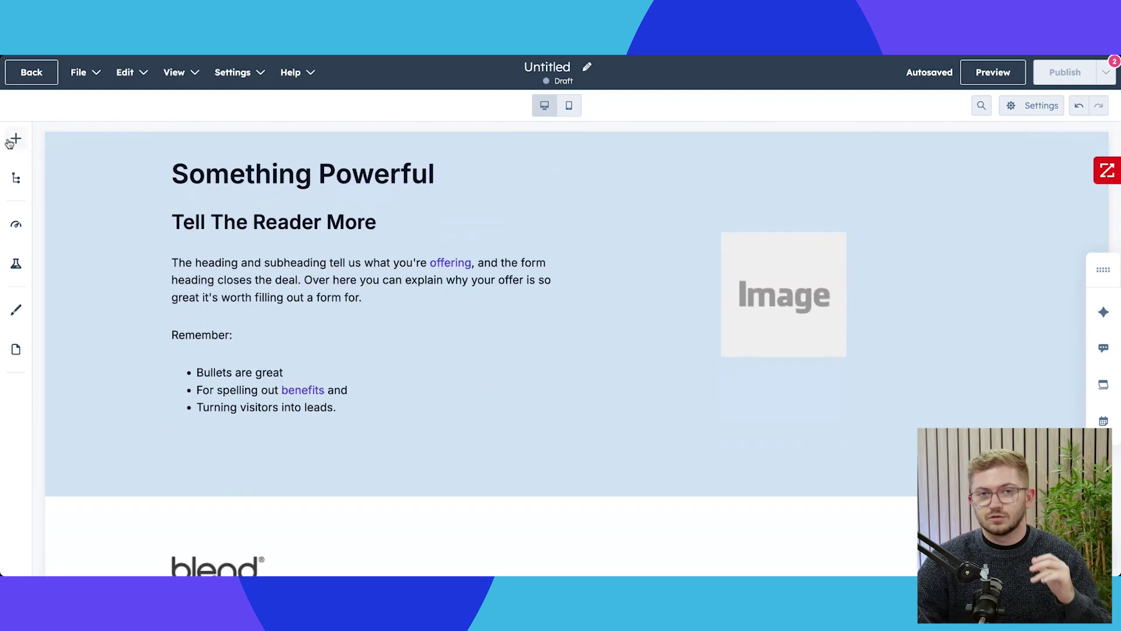
Reopen the Add modules panel with the earlier 'image' search cleared to show all modules.
click(9, 141)
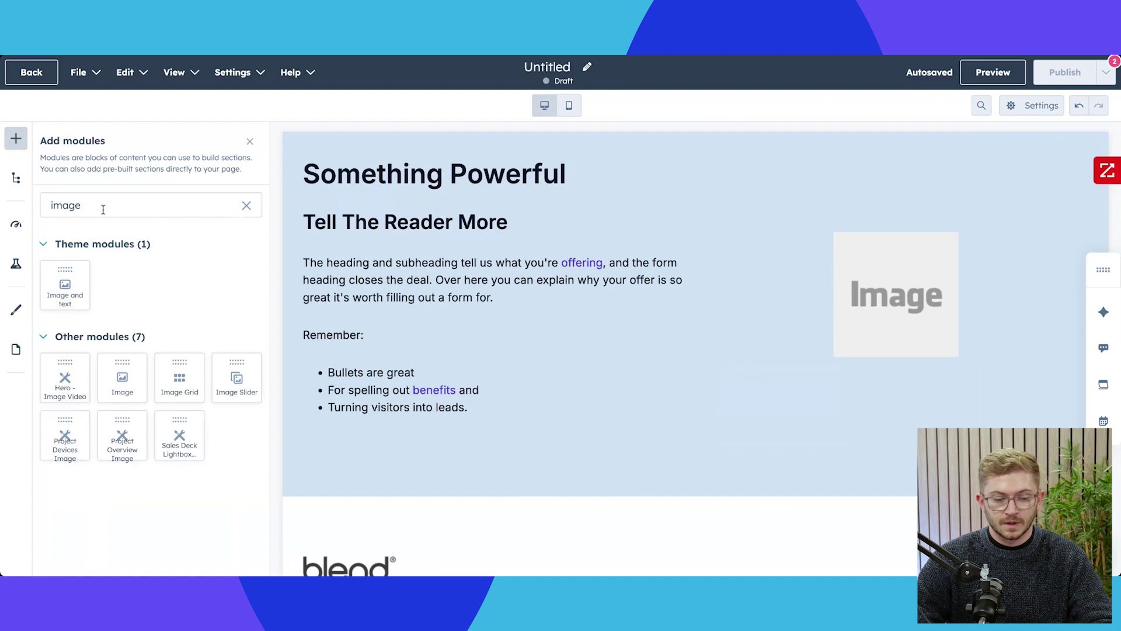
click(247, 205)
click(137, 153)
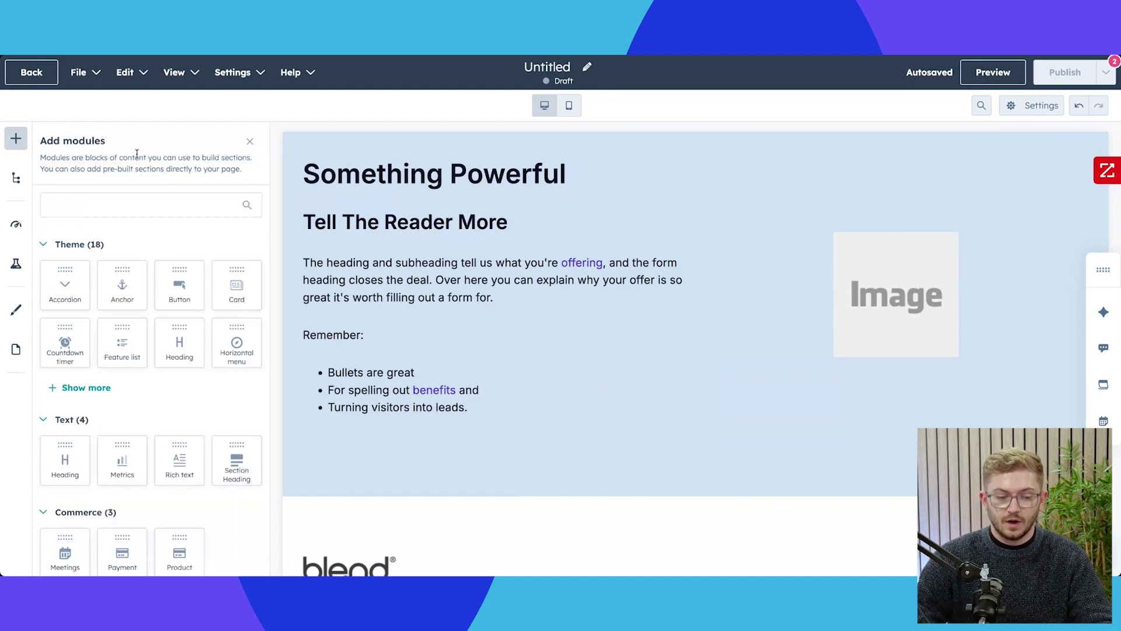
click(155, 201)
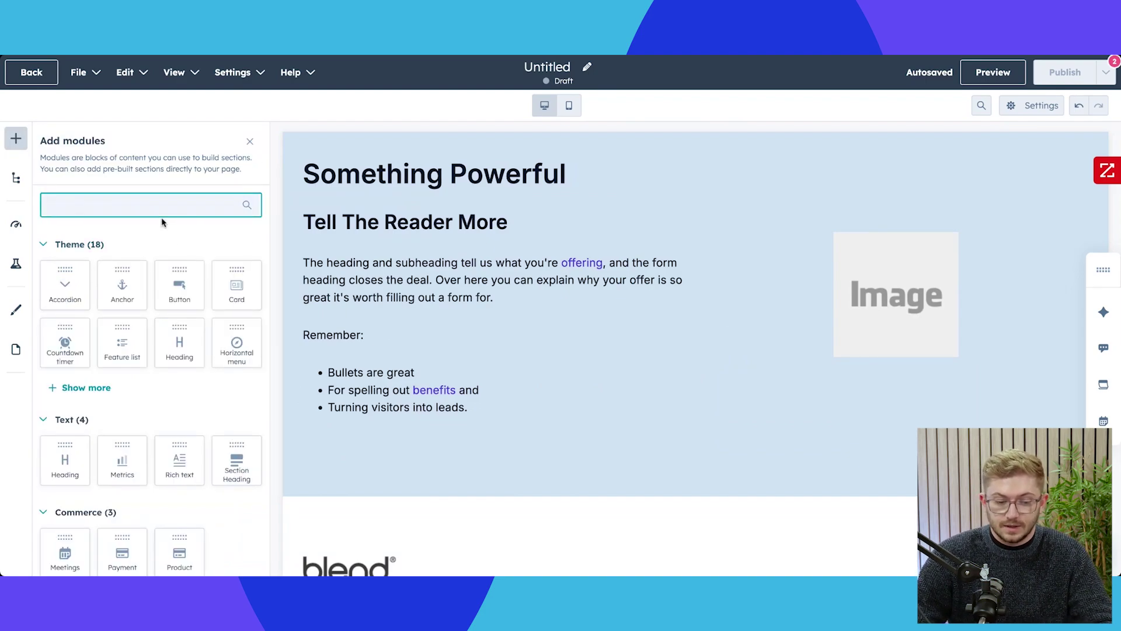
click(165, 224)
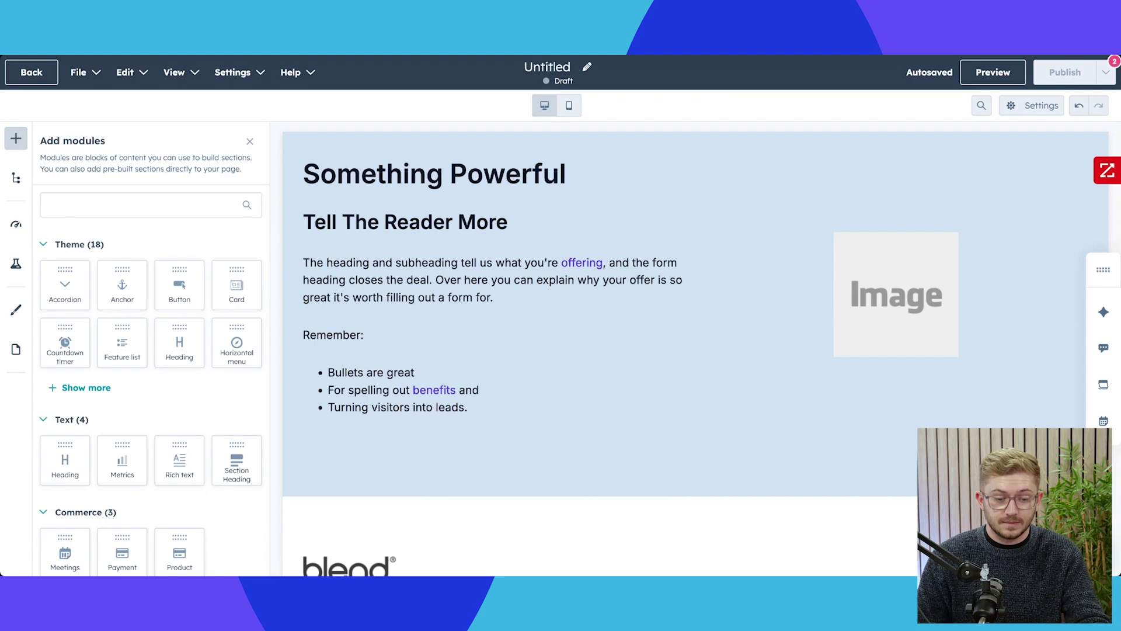
click(152, 143)
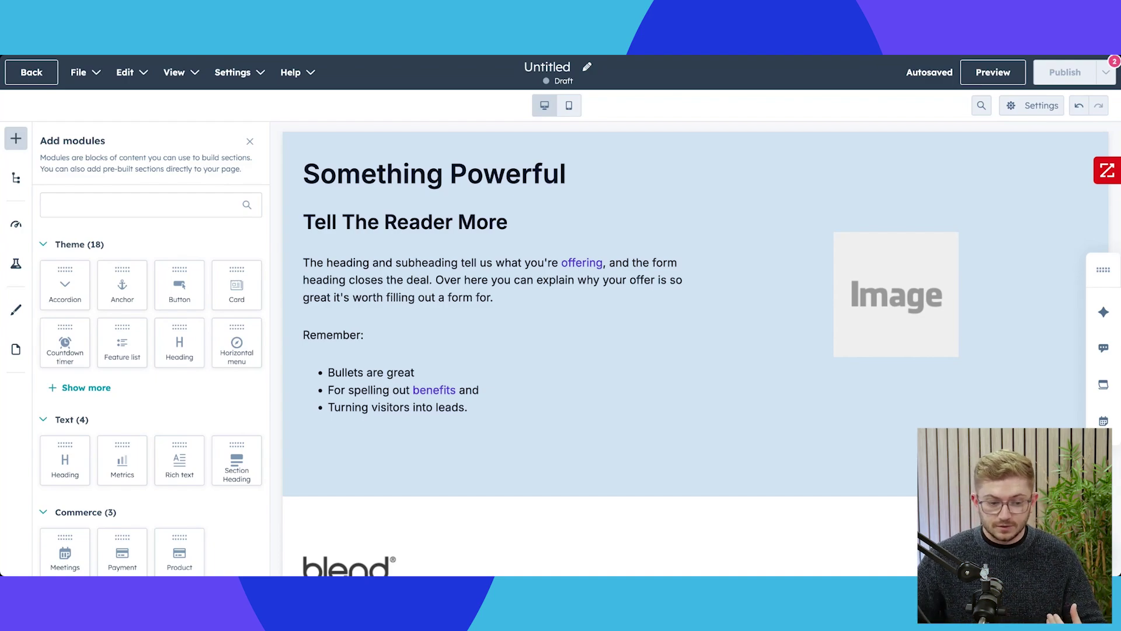
Place a Heading module reading 'A clear and bold heading' between the light-blue section and footer.
scroll(440, 267, up, 3)
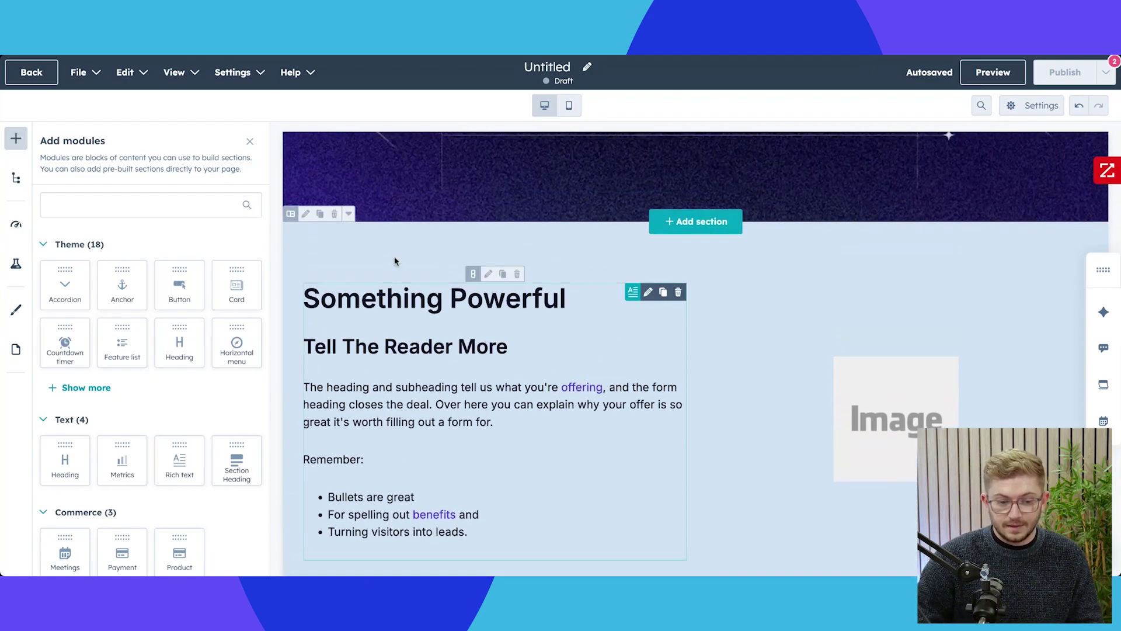
click(250, 145)
scroll(237, 280, up, 3)
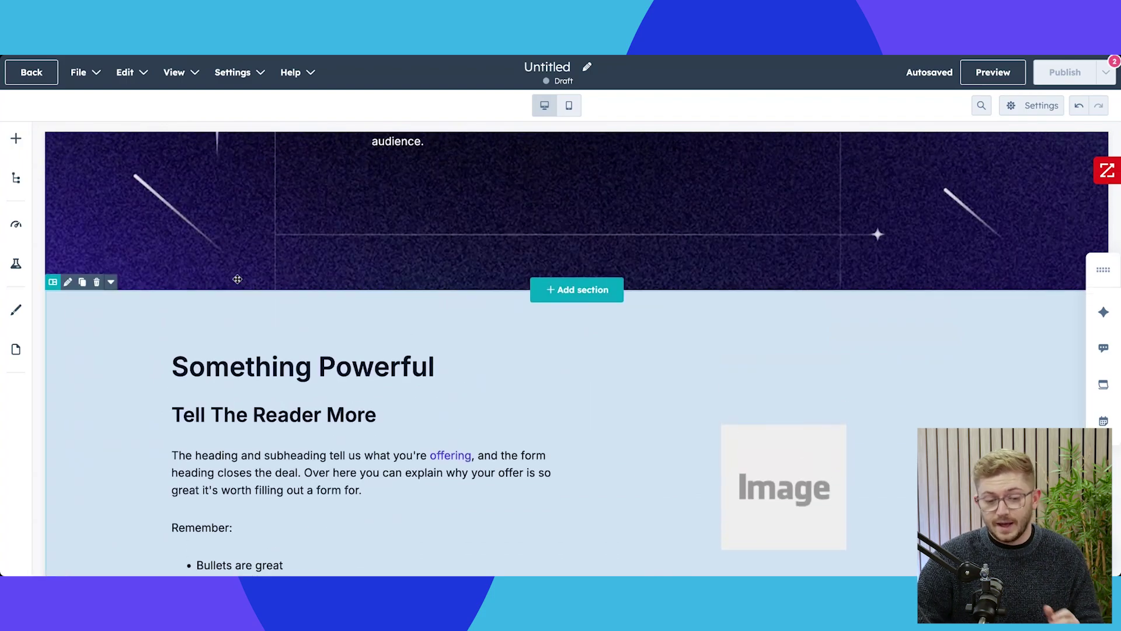
scroll(237, 279, up, 5)
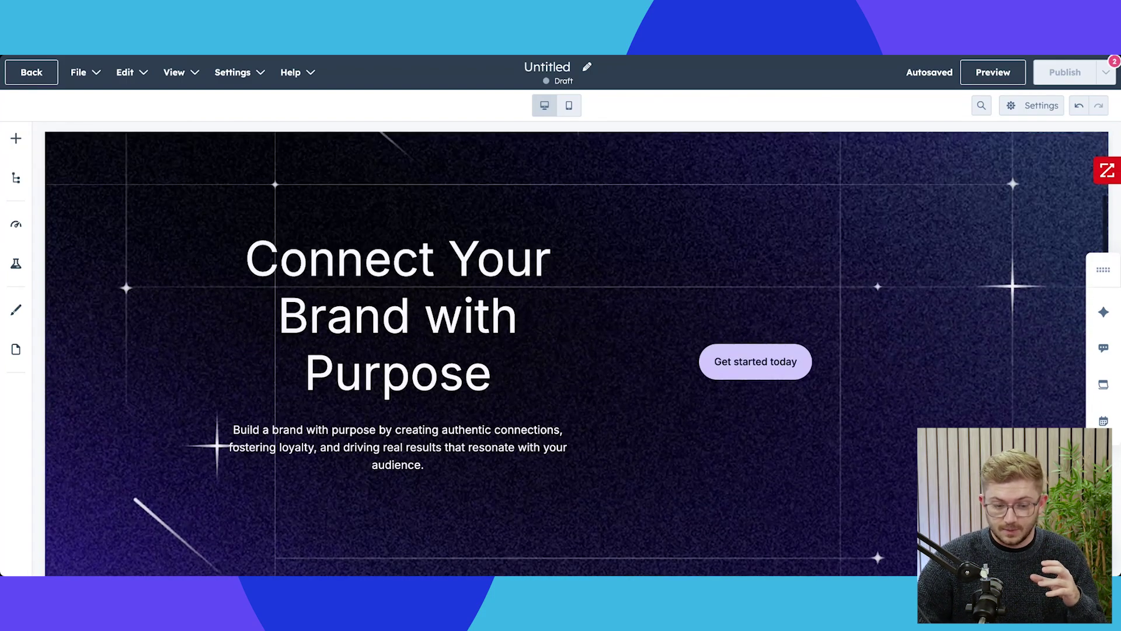
scroll(192, 243, up, 3)
scroll(192, 242, down, 5)
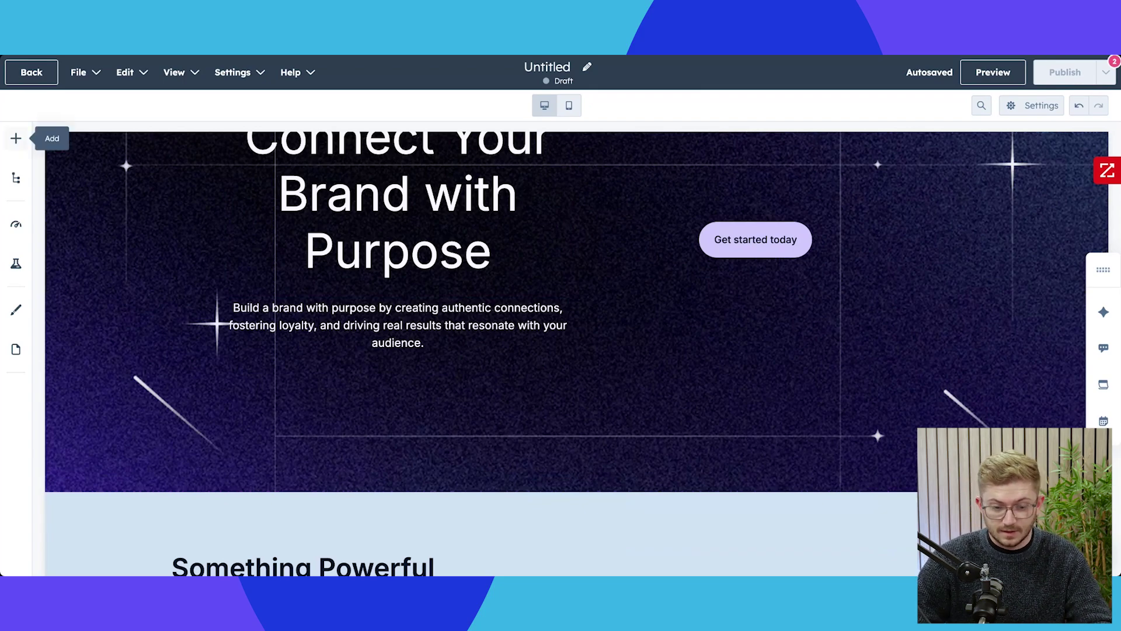
click(16, 138)
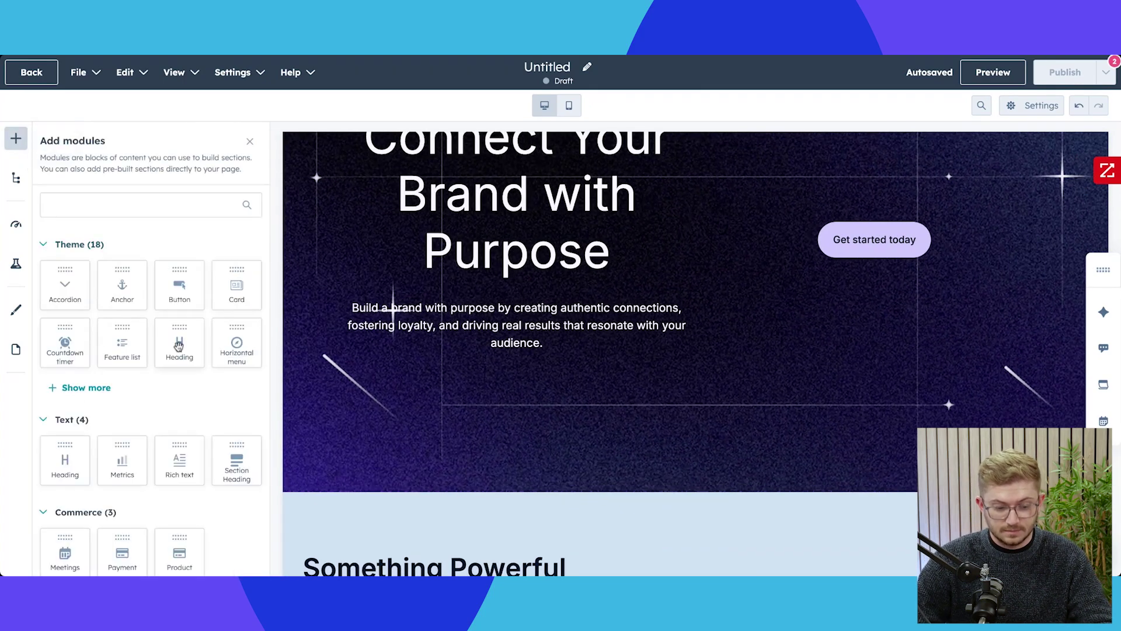
scroll(514, 403, down, 8)
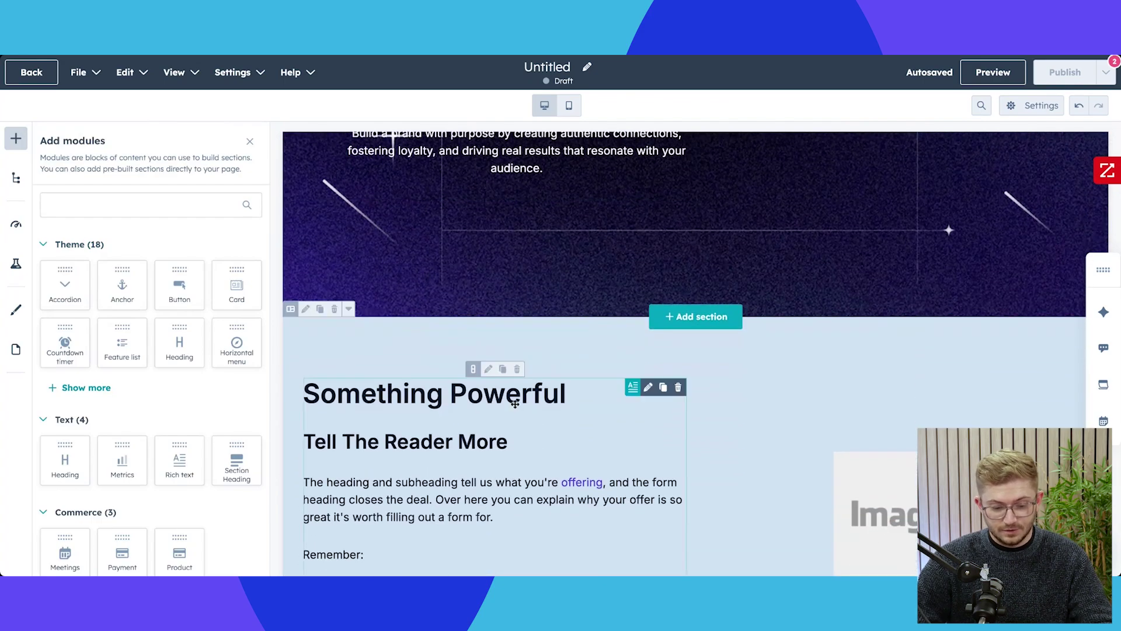
scroll(515, 404, down, 2)
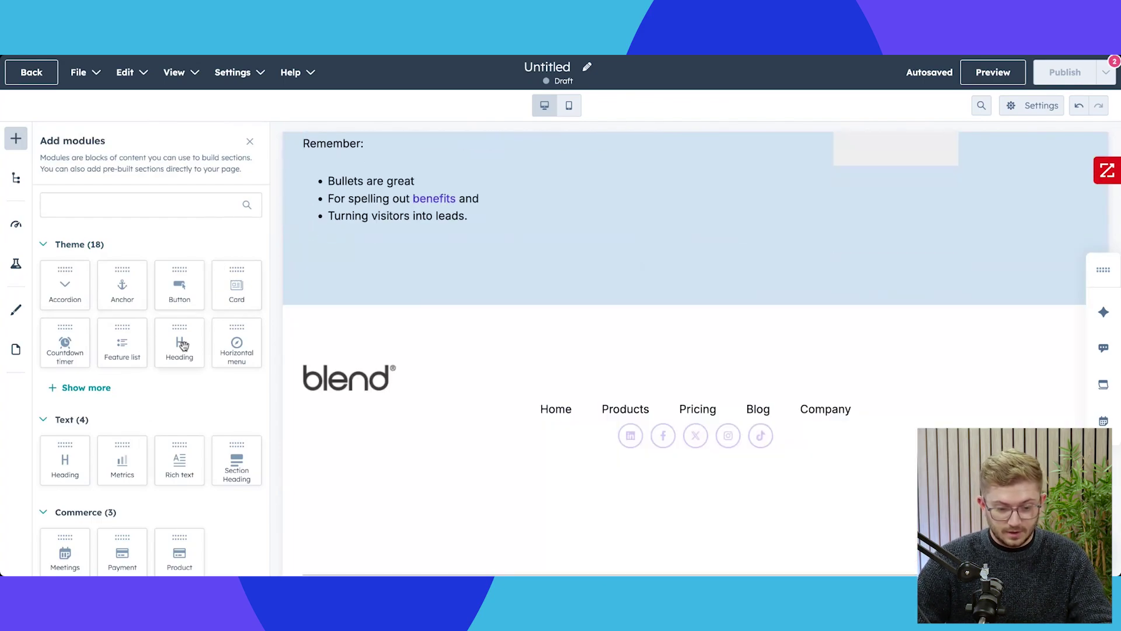
drag(183, 346, 337, 328)
click(15, 139)
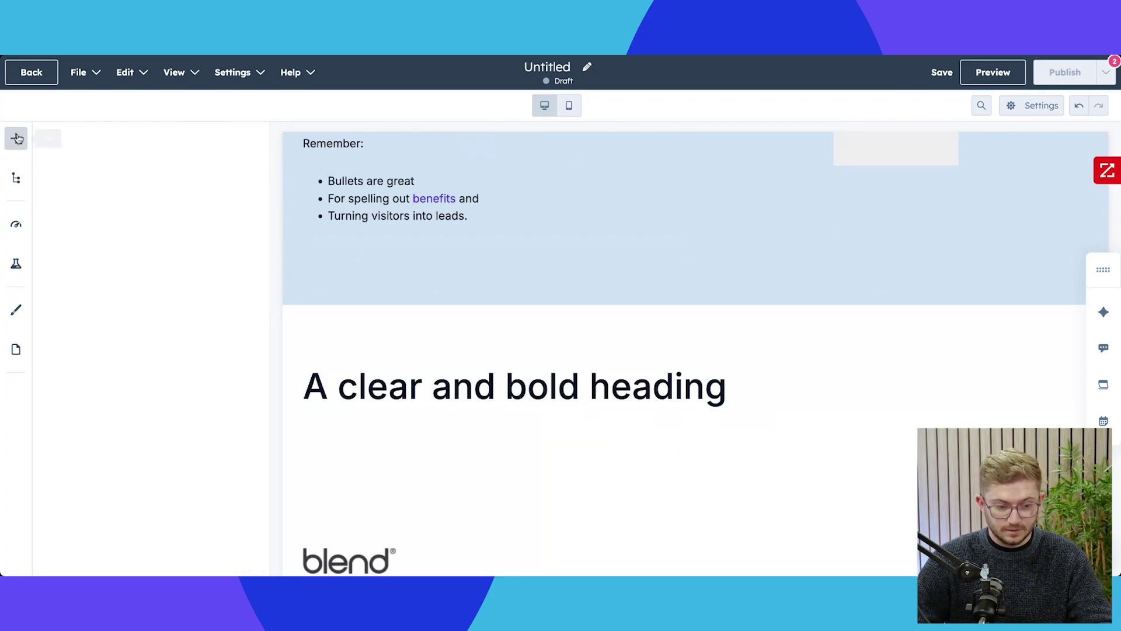
Drop a Feature list module beneath the new heading.
drag(122, 344, 522, 426)
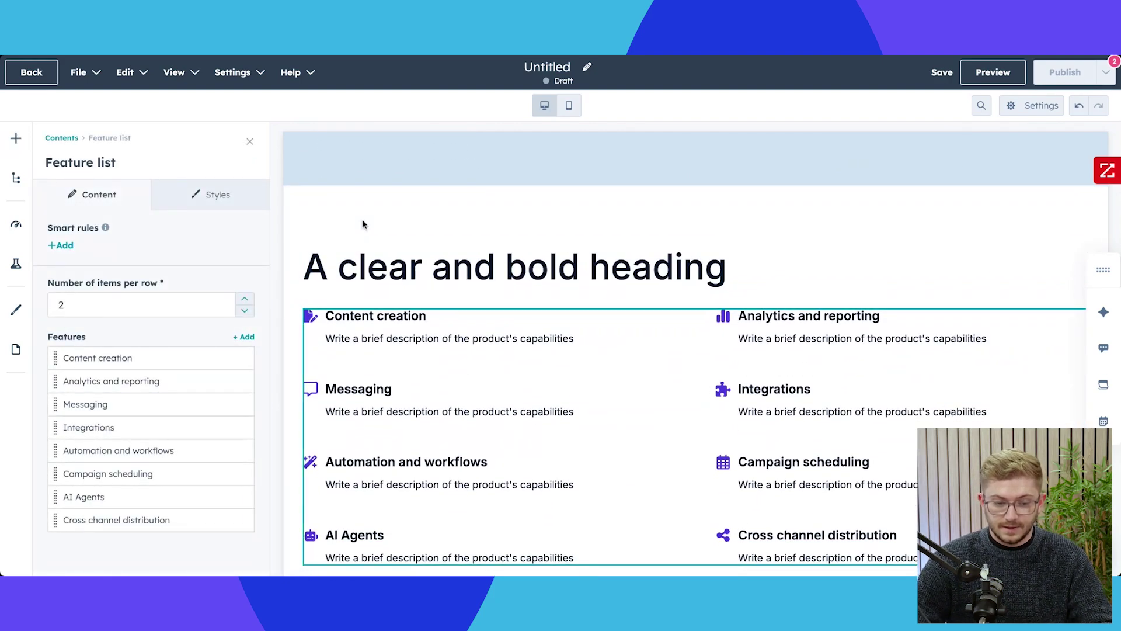
click(363, 224)
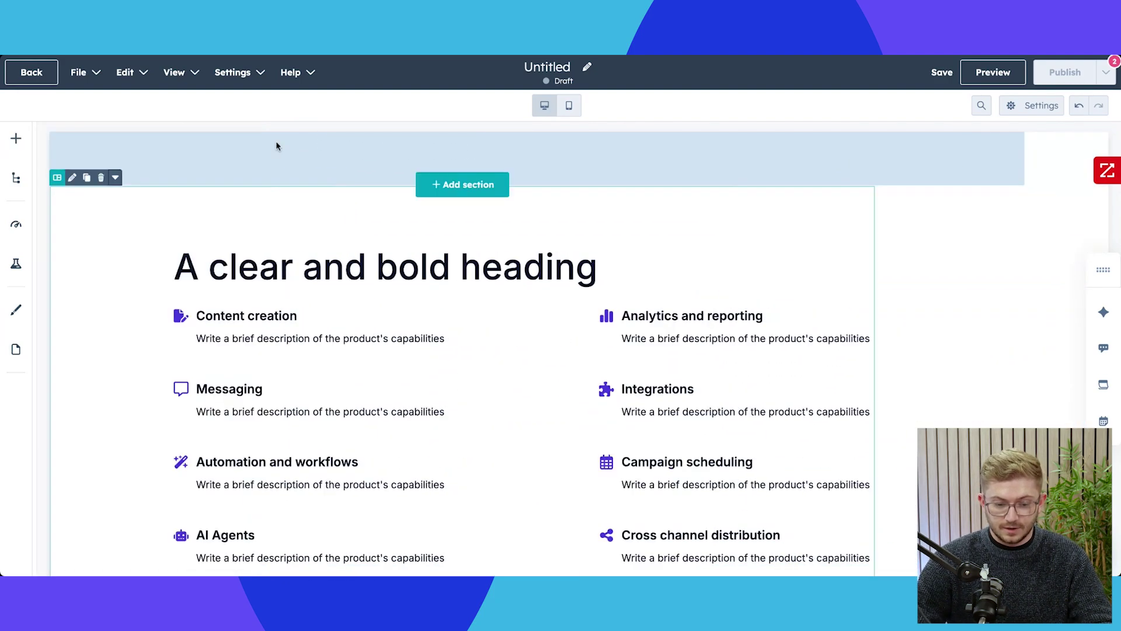
click(334, 431)
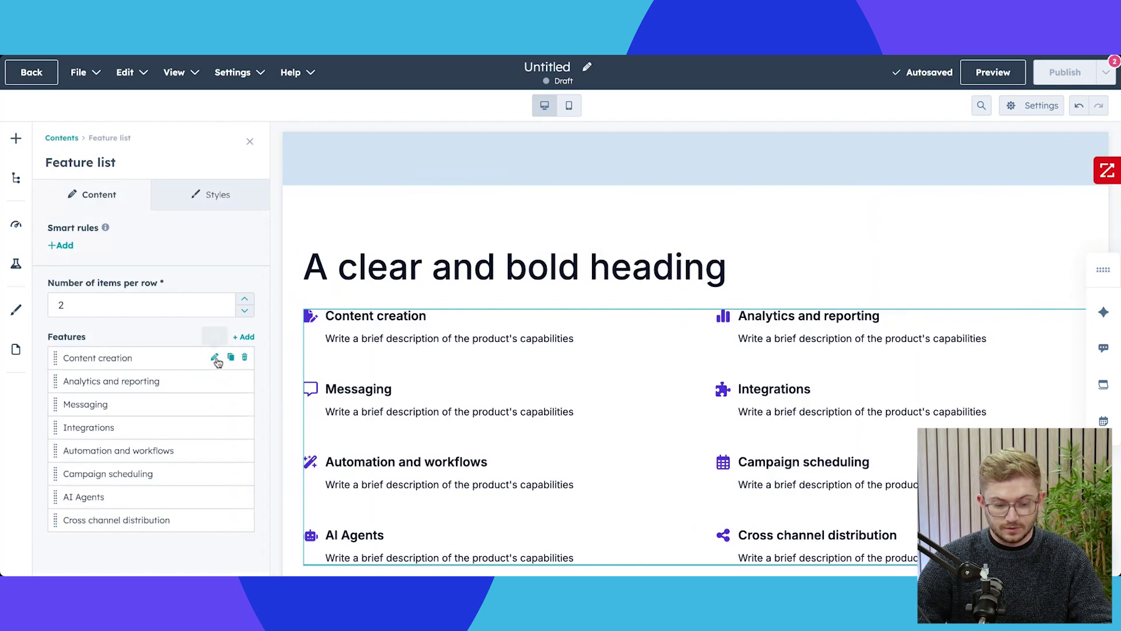
Review the Content creation and Analytics and reporting feature items in the list's settings.
click(215, 358)
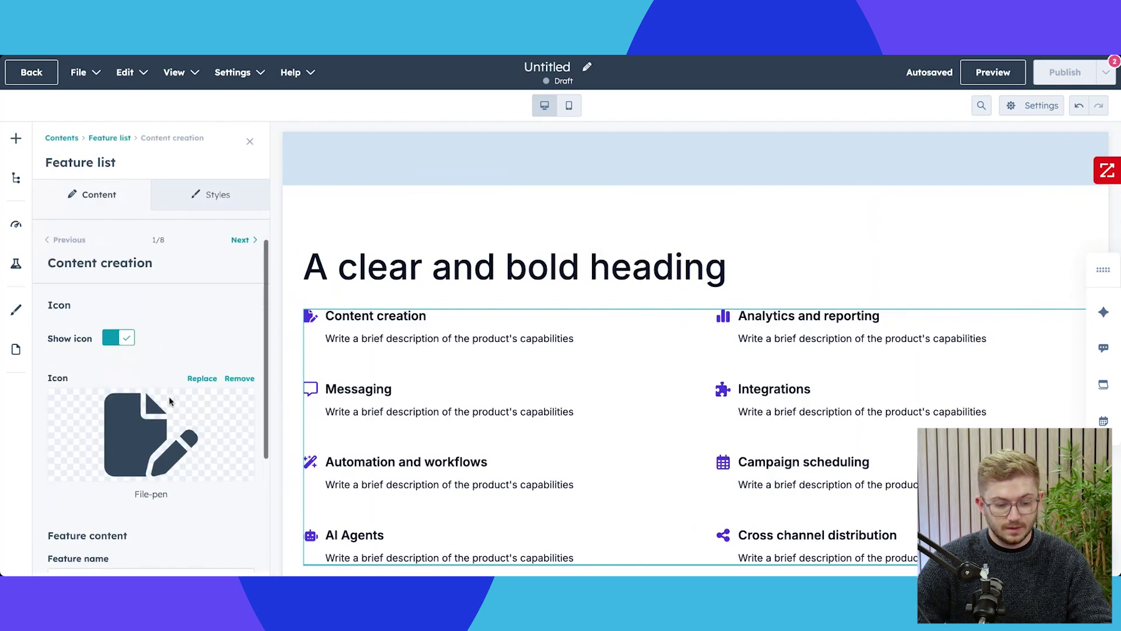
scroll(169, 396, down, 1)
scroll(135, 438, down, 3)
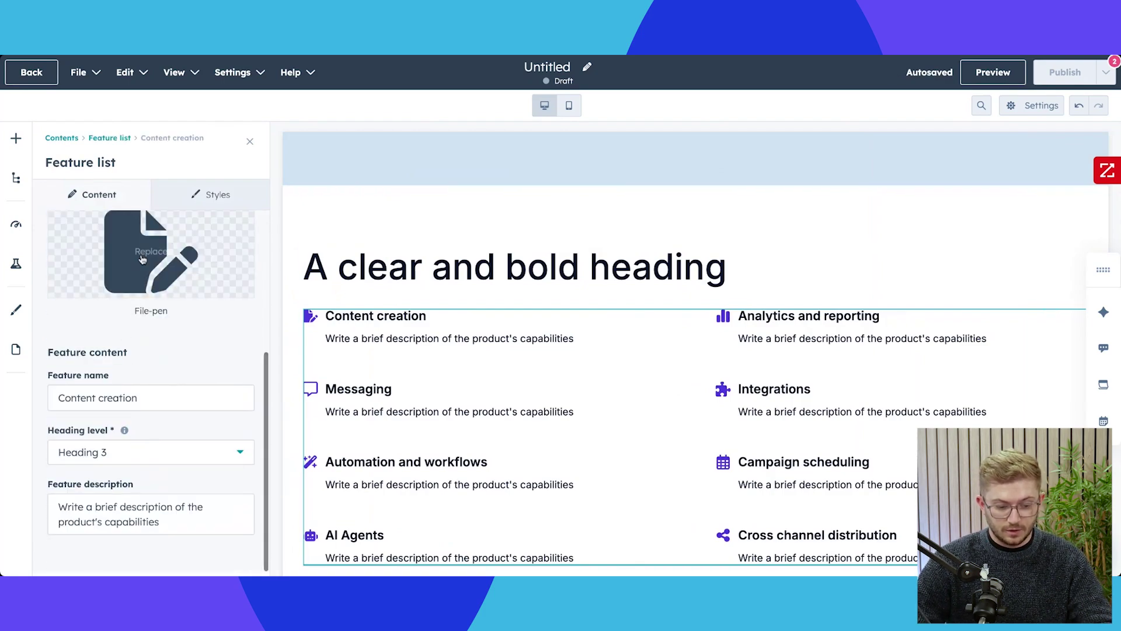
scroll(140, 280, up, 1)
scroll(130, 408, down, 1)
scroll(145, 402, up, 3)
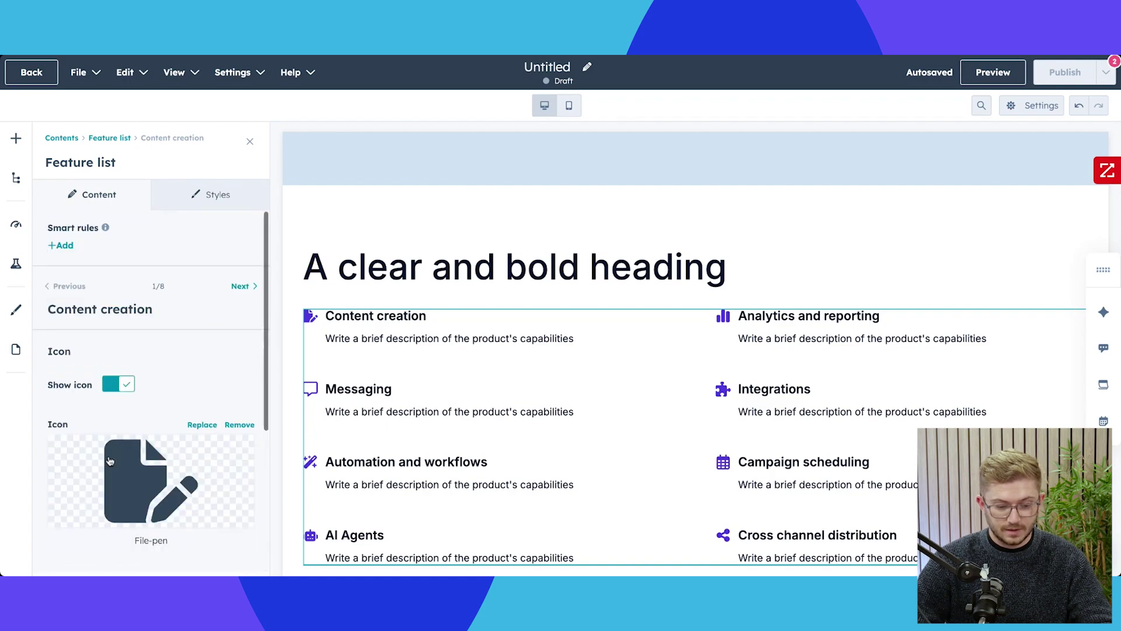
click(240, 286)
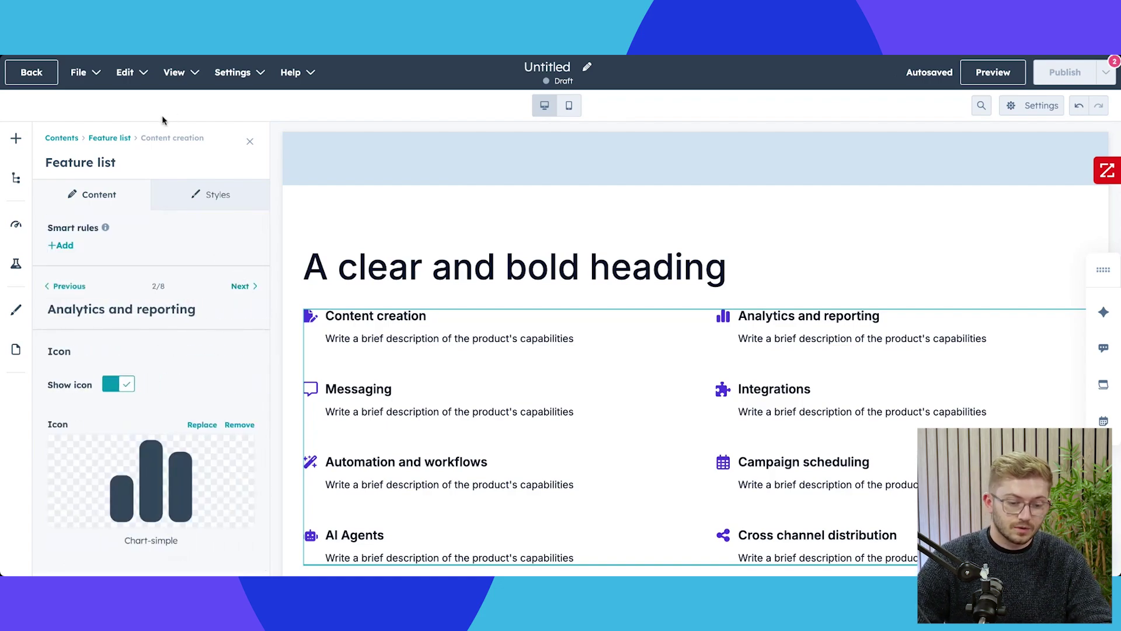
click(109, 139)
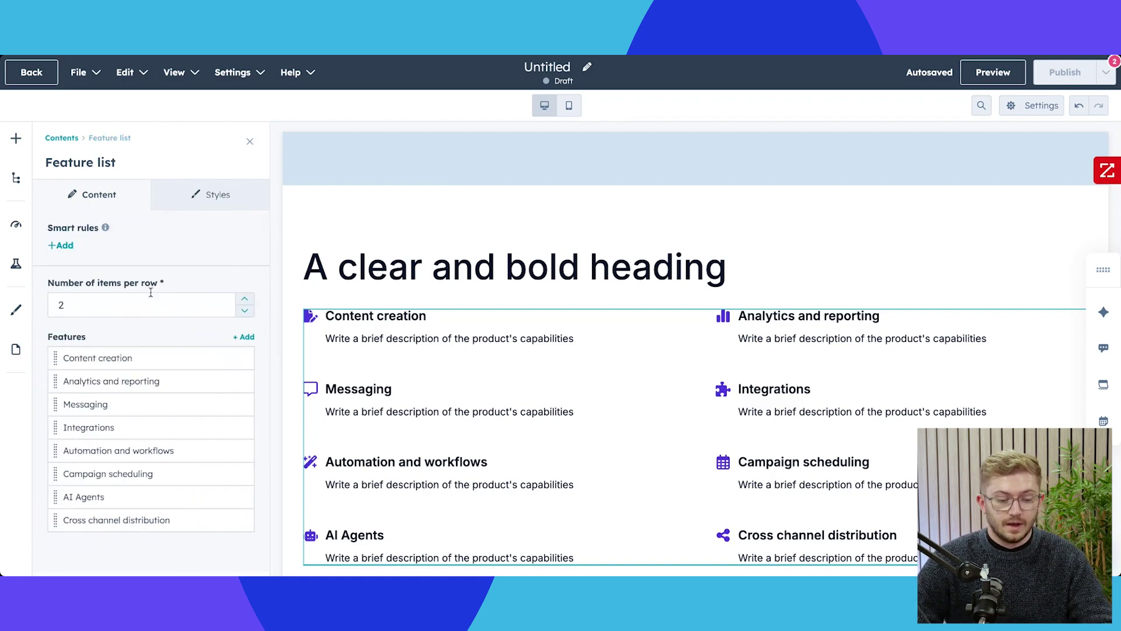
Close the Feature list settings and scroll back up to the header and starry hero.
click(252, 143)
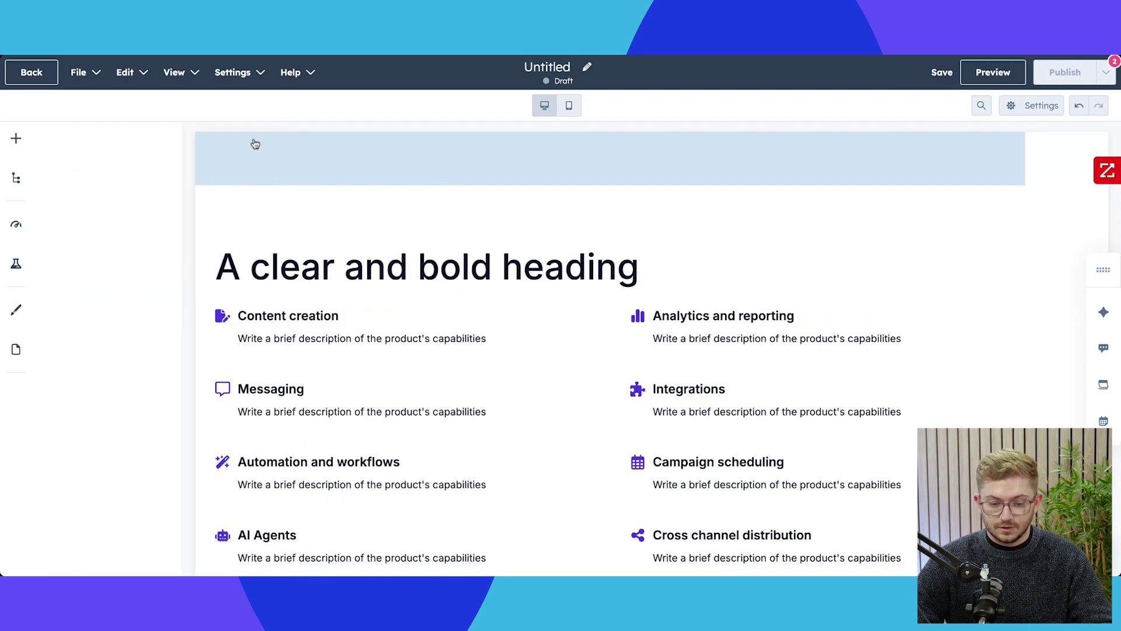
scroll(325, 255, down, 3)
scroll(325, 256, up, 12)
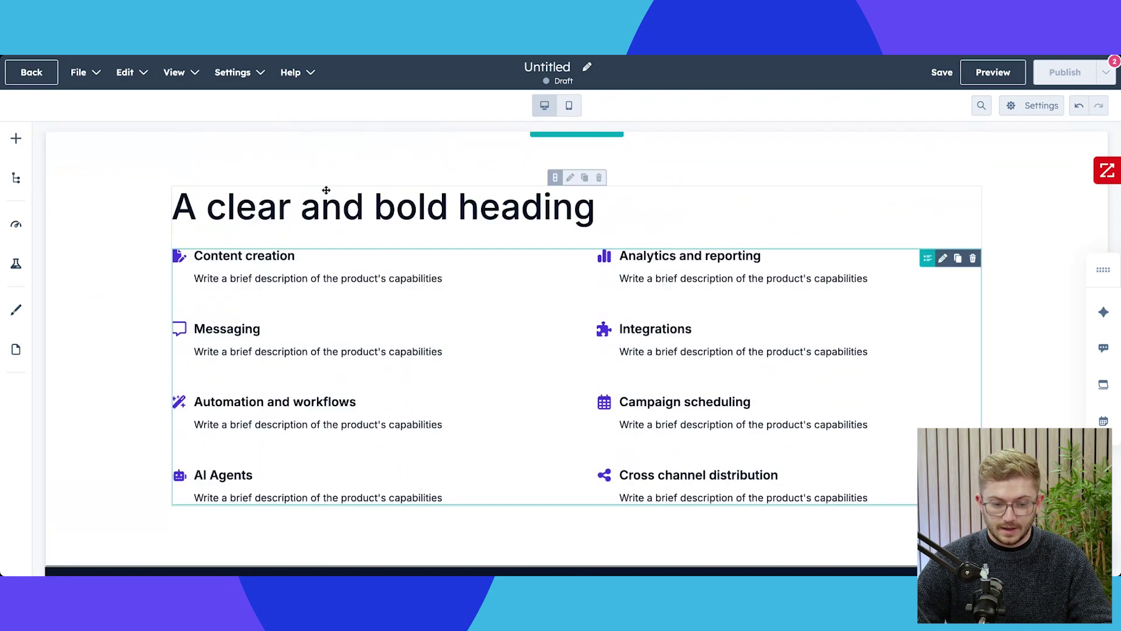
scroll(303, 203, up, 6)
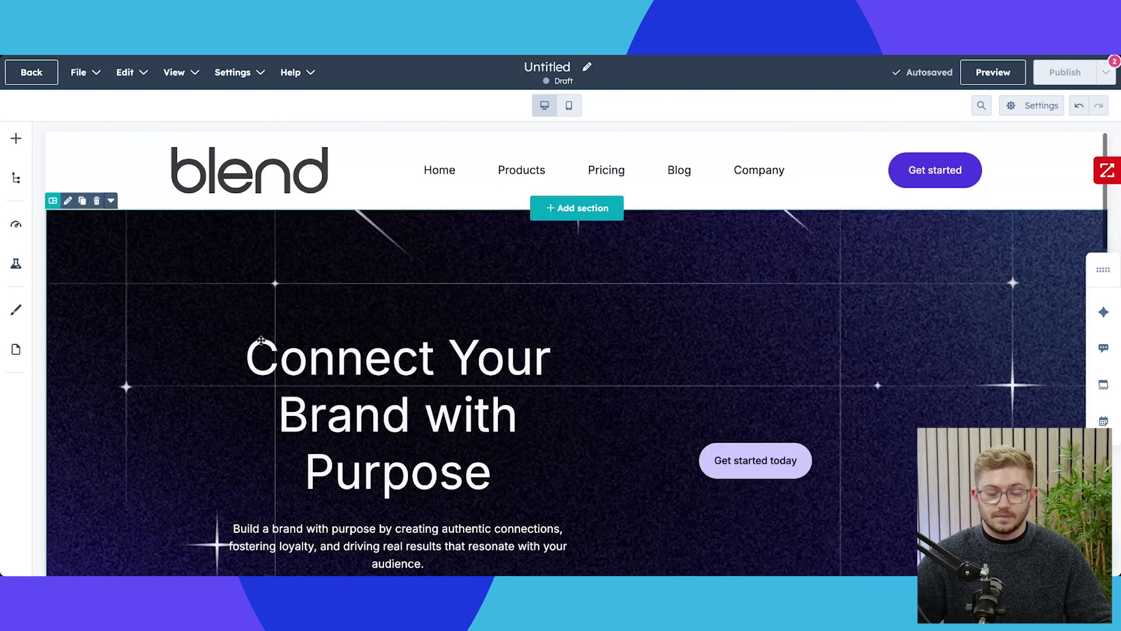